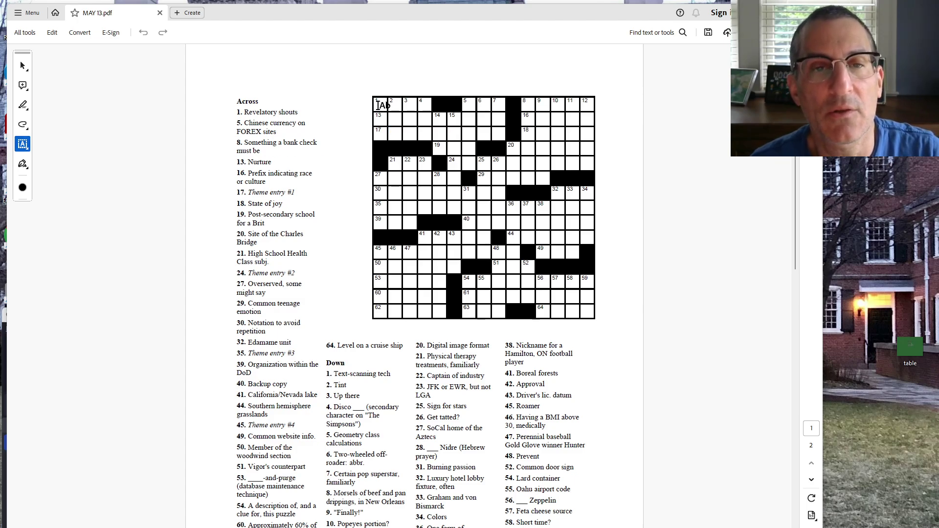
# Step: Type AHAS across 1 Across and add E under square 2 to complete HUE
pyautogui.click(382, 106)
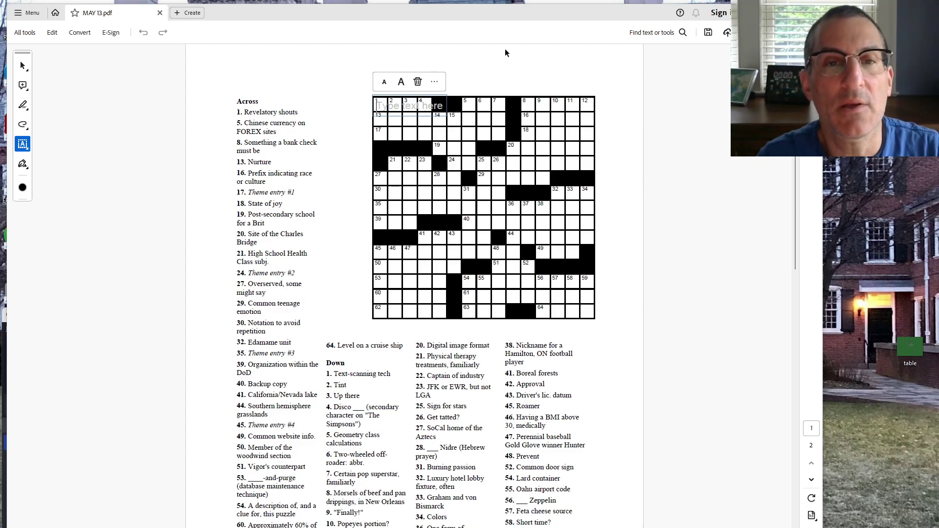
pyautogui.write('A')
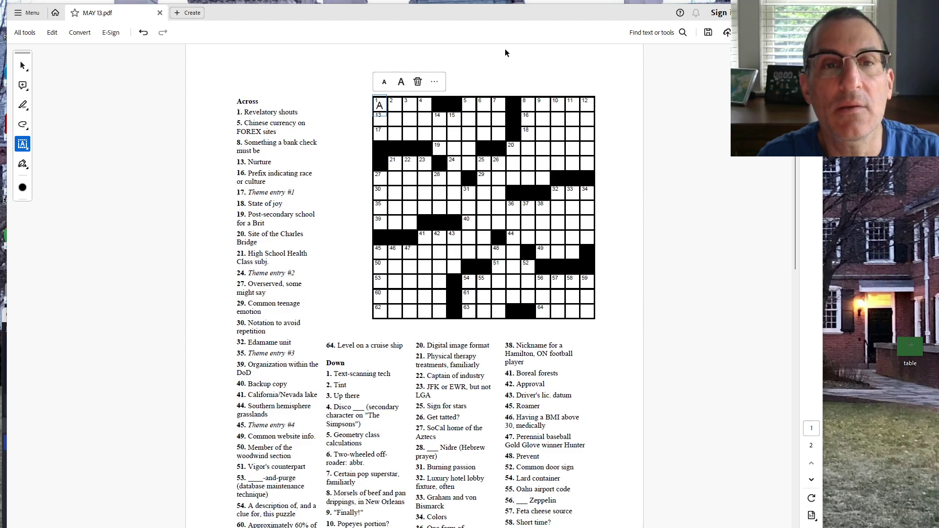
pyautogui.write(' H ')
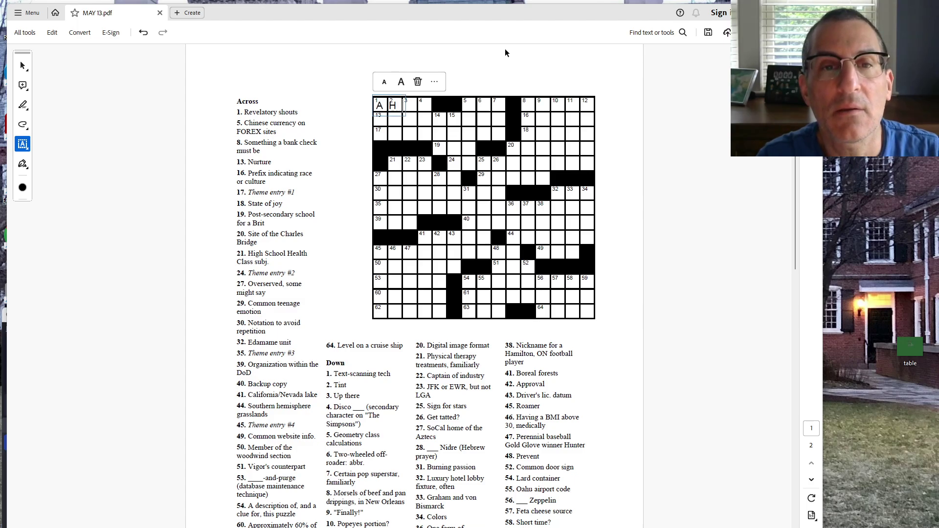
pyautogui.write('A s')
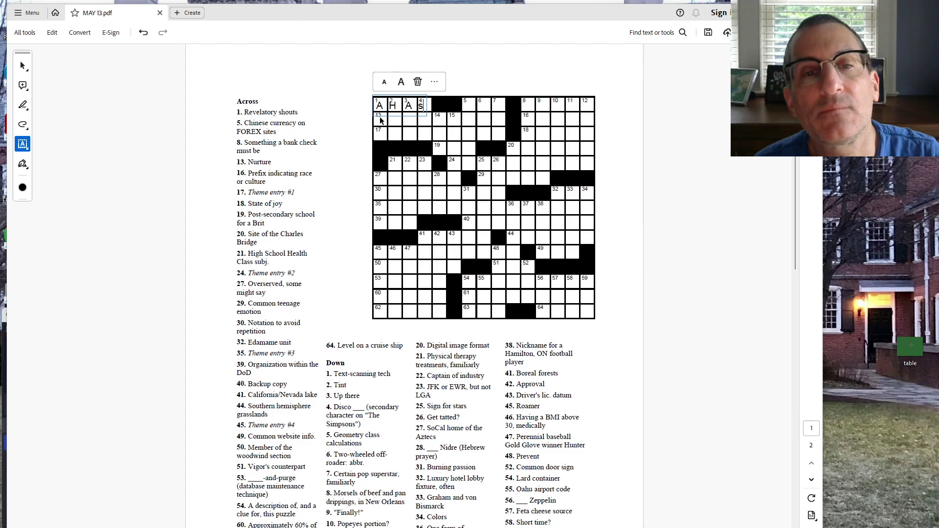
pyautogui.click(337, 77)
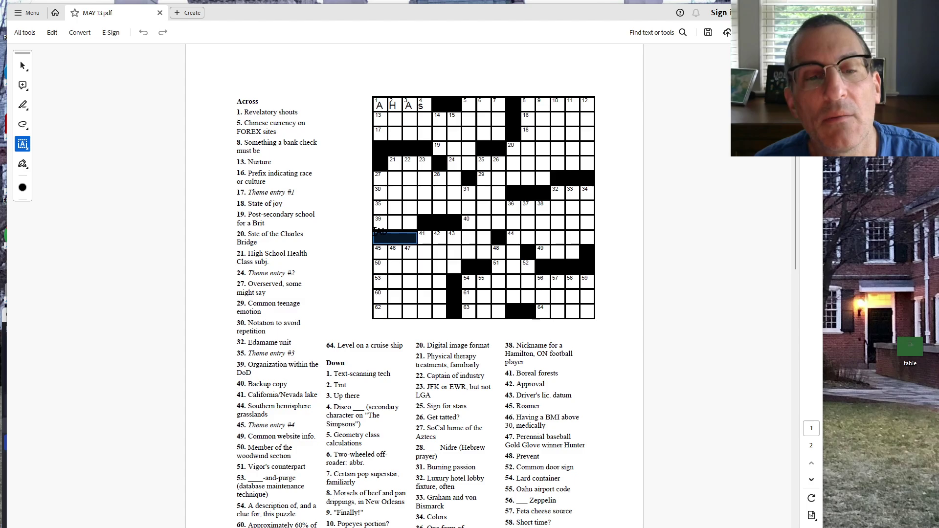
pyautogui.write('U')
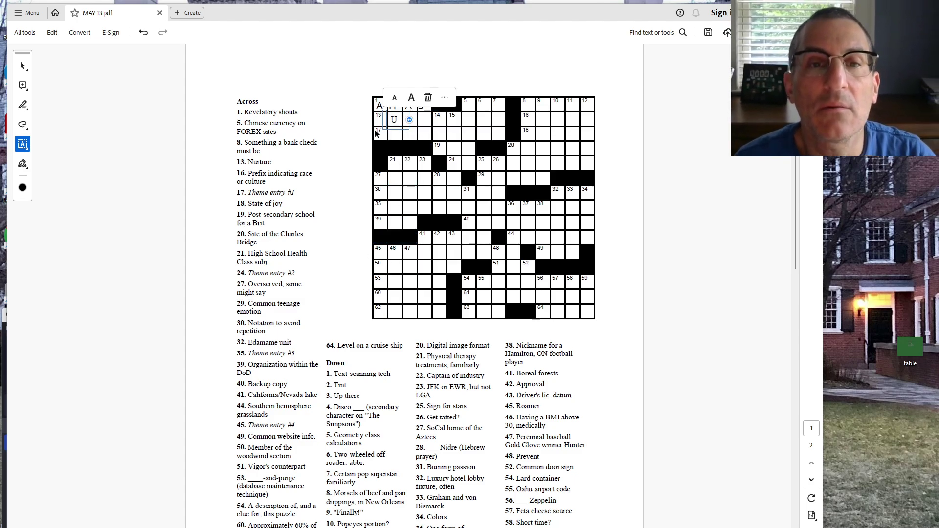
pyautogui.moveTo(396, 133); pyautogui.dragTo(513, 134)
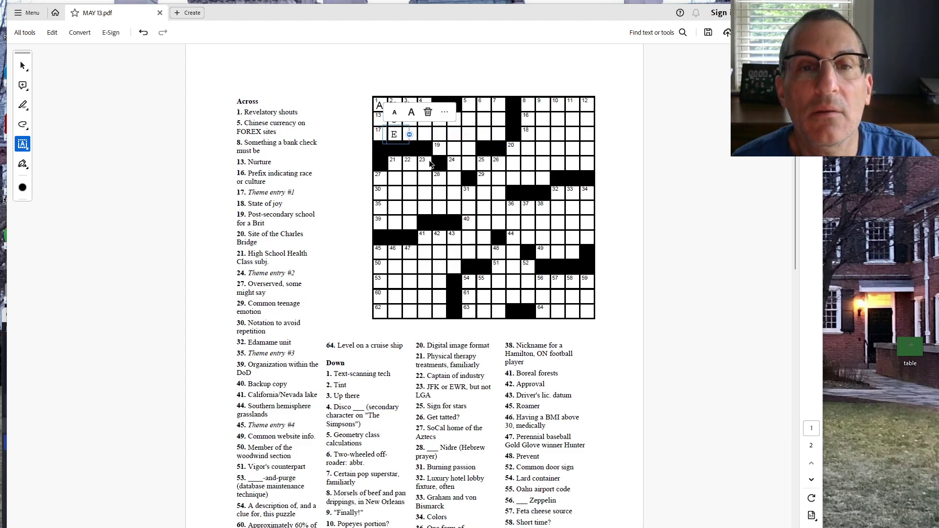
pyautogui.write('E')
pyautogui.press('Escape')
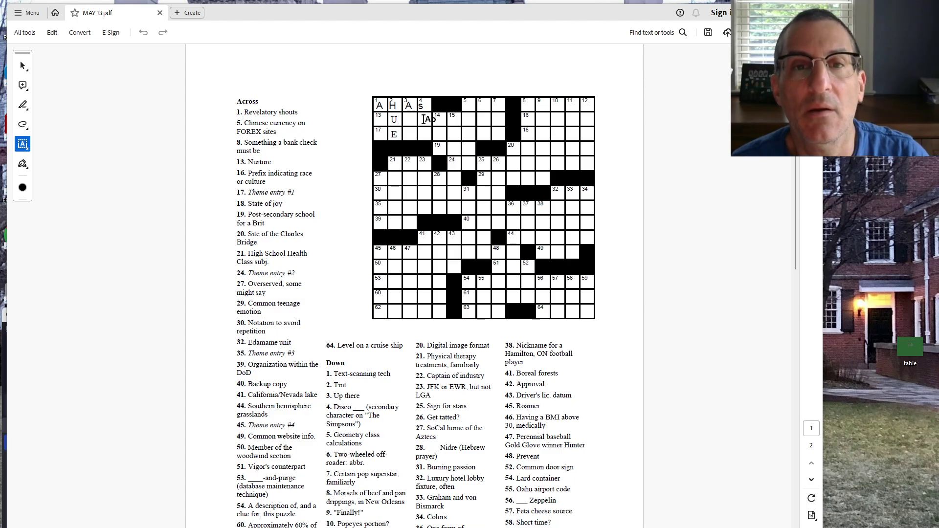
# Step: Add T and U under square 4 so STU runs down
pyautogui.click(428, 120)
pyautogui.write('T')
pyautogui.click(425, 135)
pyautogui.write('U')
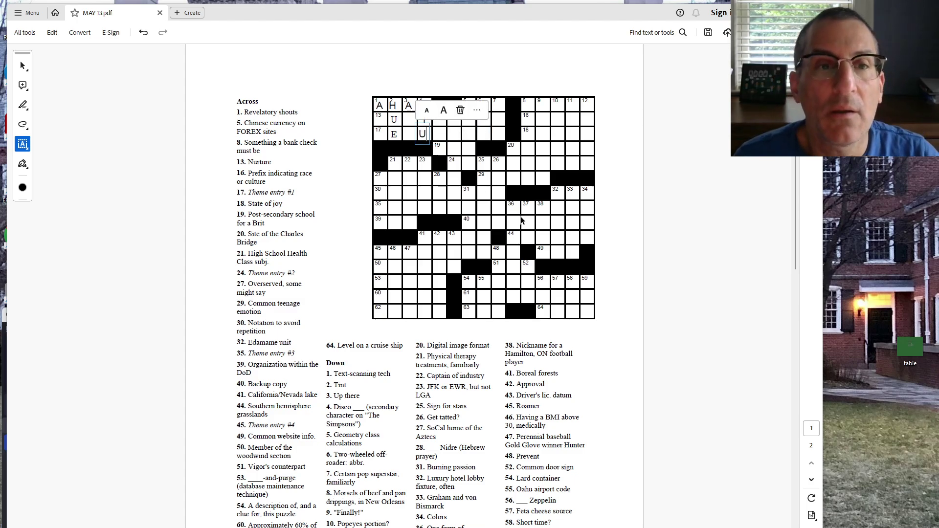
pyautogui.click(343, 103)
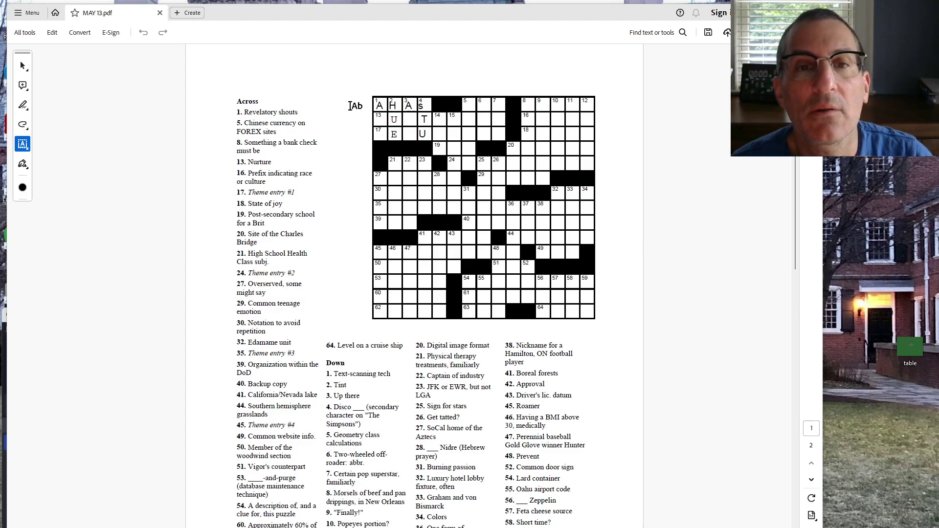
pyautogui.click(461, 150)
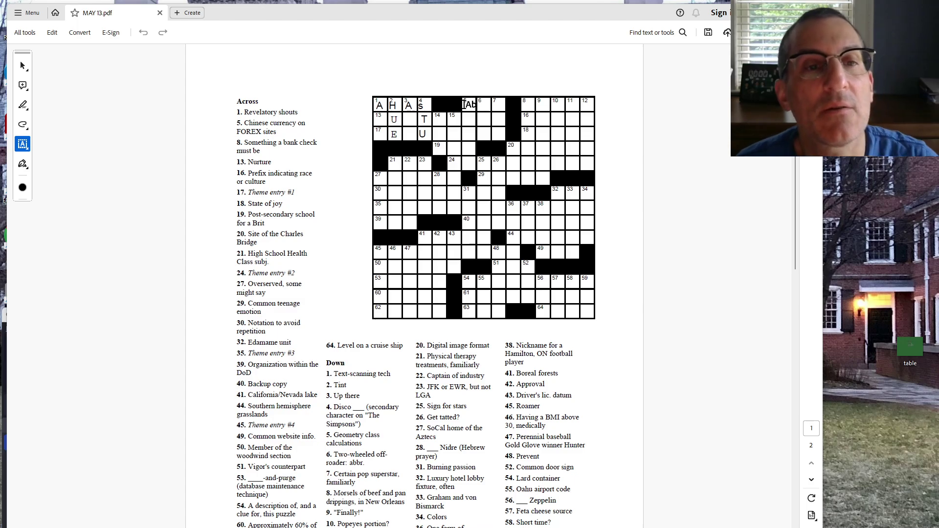
# Step: Type the letters E, T, H, N, O into the 16 Across squares
pyautogui.click(469, 109)
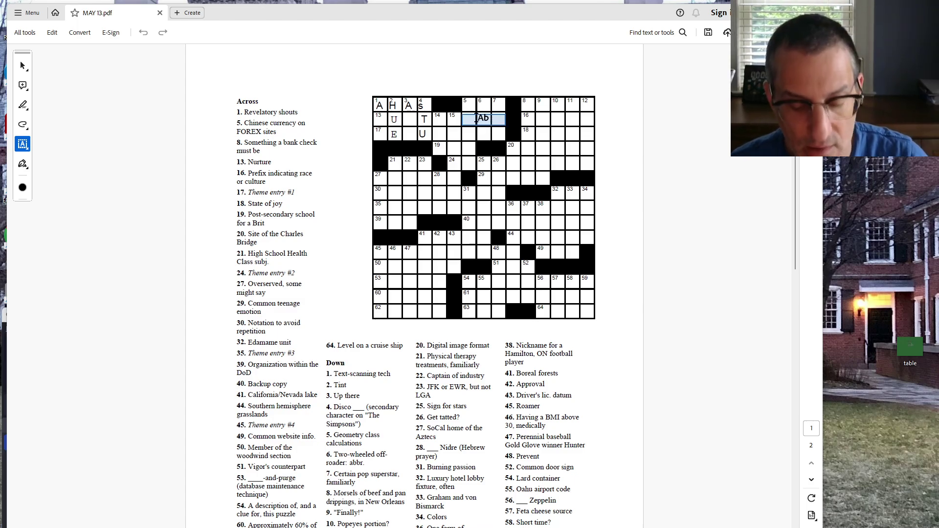
pyautogui.write('A')
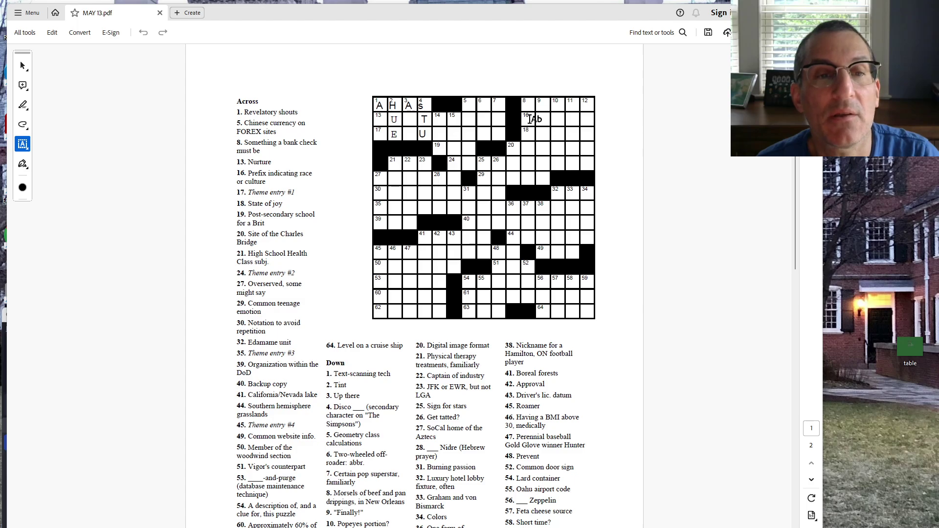
pyautogui.click(529, 118)
pyautogui.write('E')
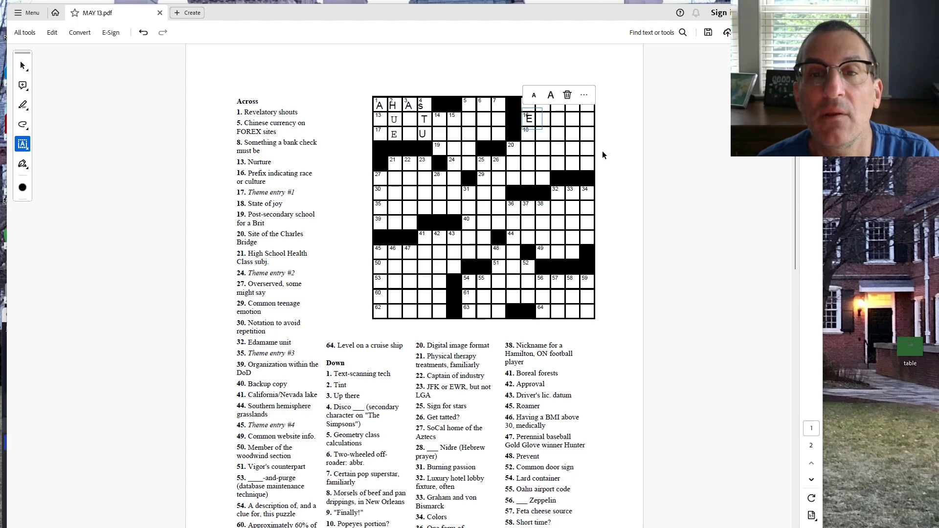
pyautogui.write(' t')
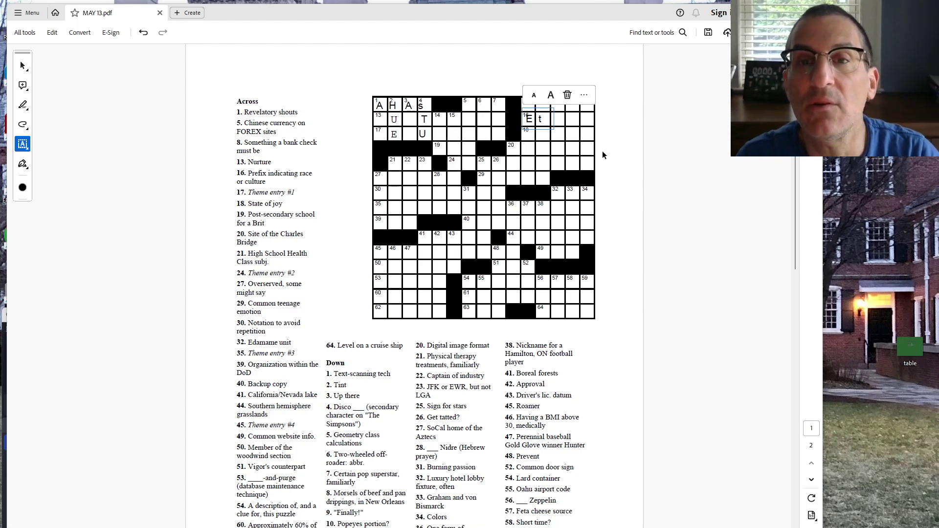
pyautogui.write(' H N O')
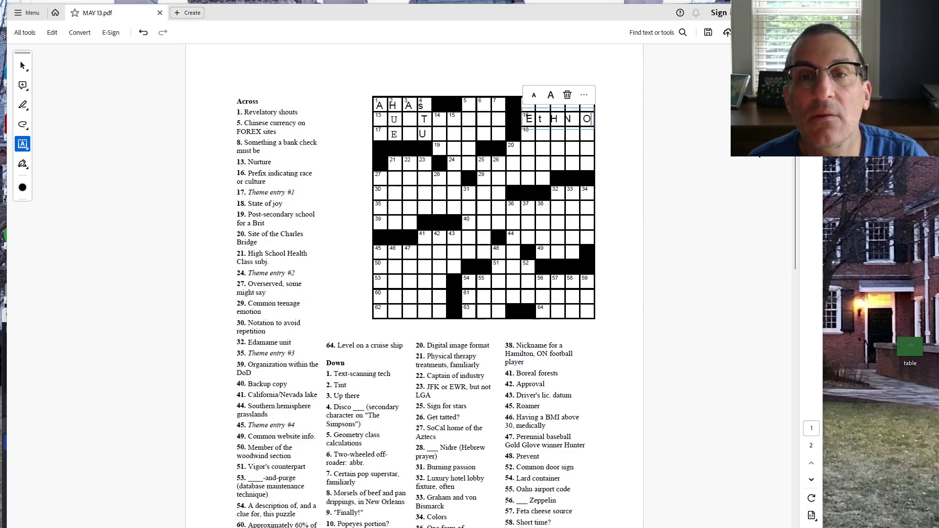
pyautogui.click(696, 172)
pyautogui.write('Tab')
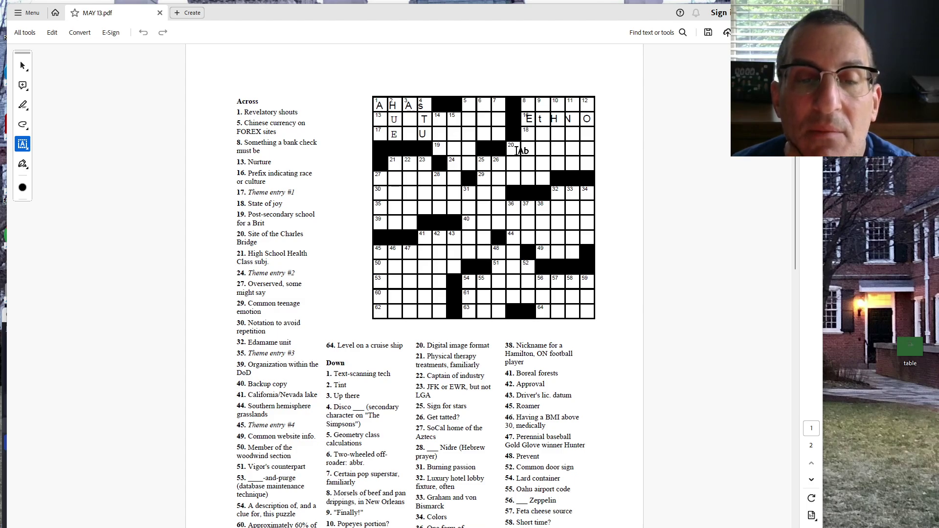
# Step: Place text boxes in rows 18 and 20, undo a misplaced S and delete a stray E
pyautogui.click(521, 151)
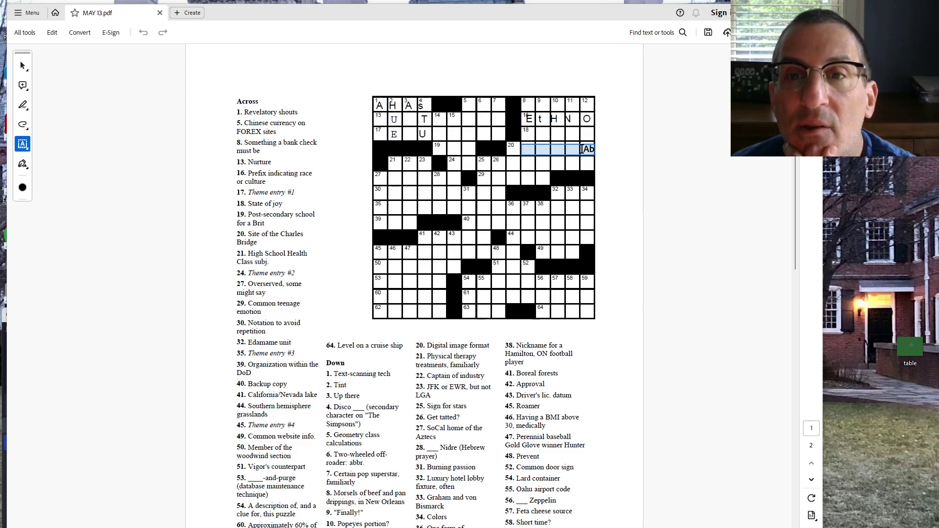
pyautogui.click(588, 108)
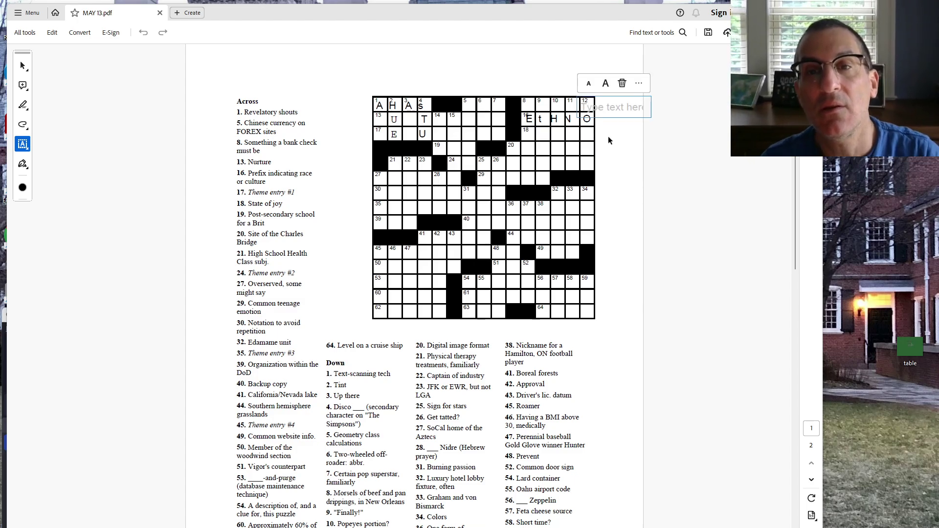
pyautogui.write('D')
pyautogui.click(544, 136)
pyautogui.write('S')
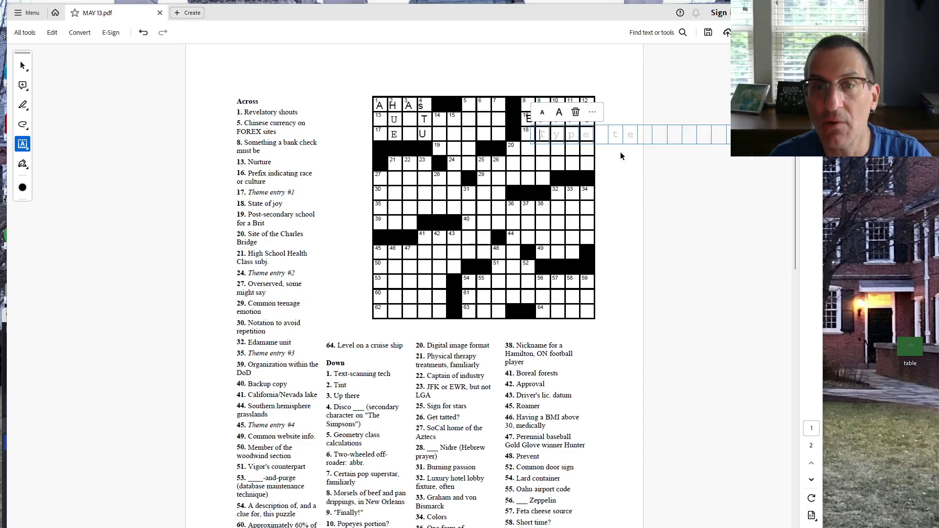
pyautogui.hotkey('ctrl', 'z')
pyautogui.click(584, 135)
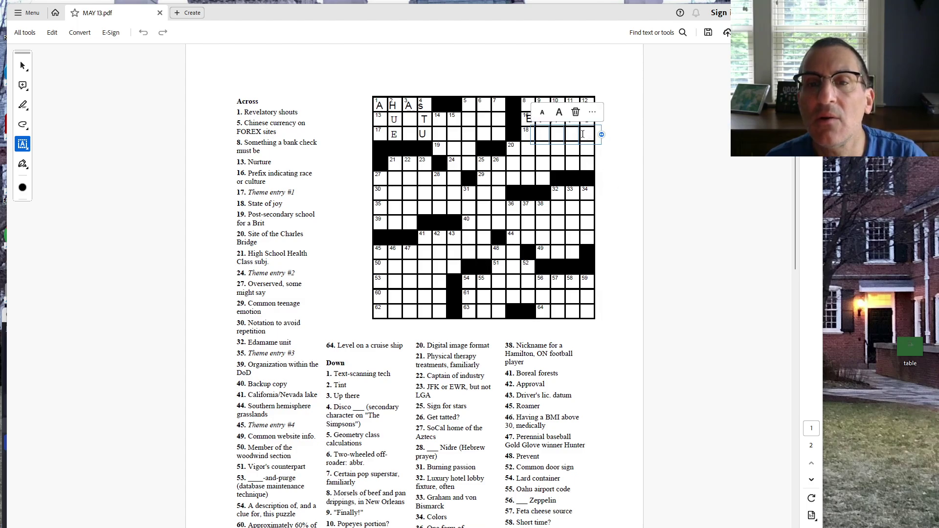
pyautogui.click(382, 165)
pyautogui.click(587, 135)
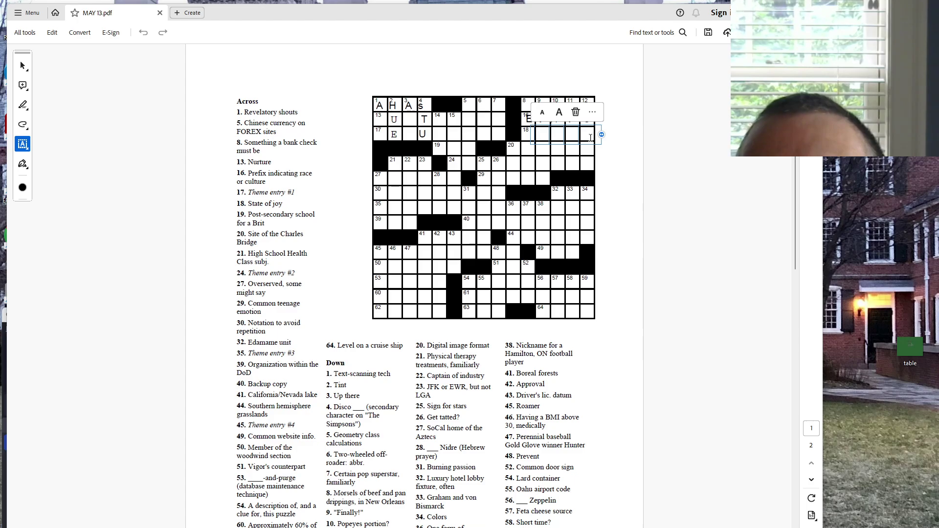
pyautogui.click(589, 150)
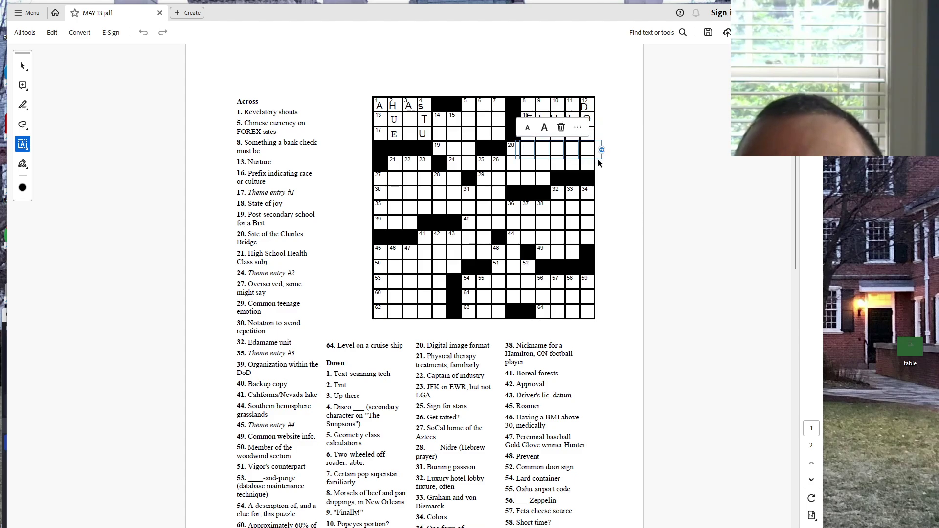
pyautogui.write('E')
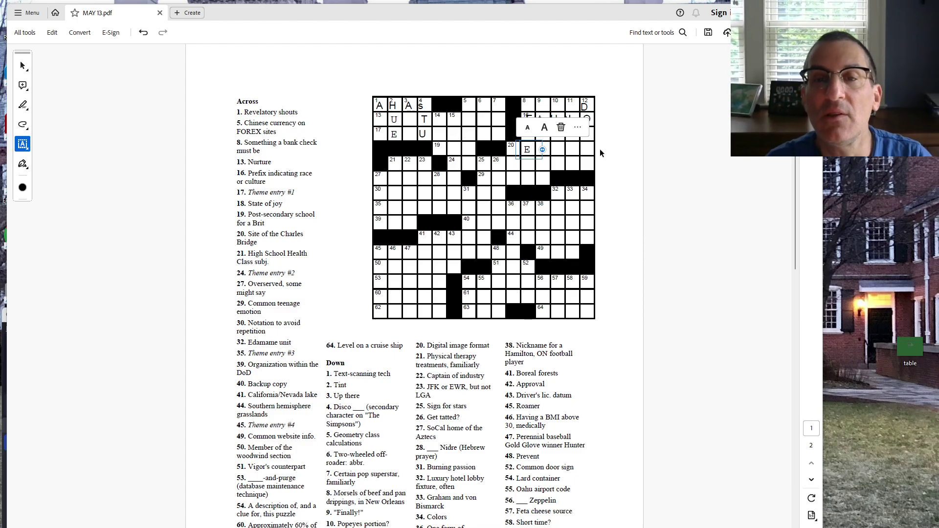
pyautogui.click(377, 165)
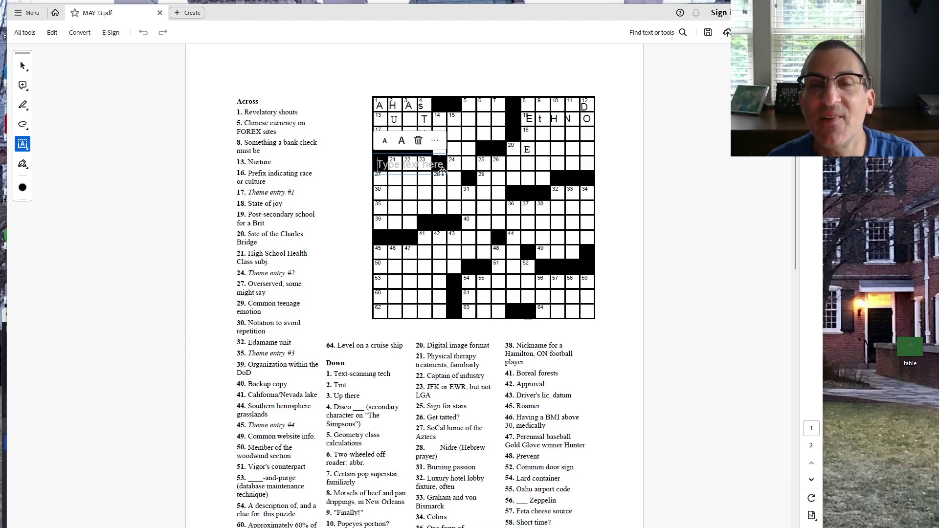
pyautogui.click(529, 149)
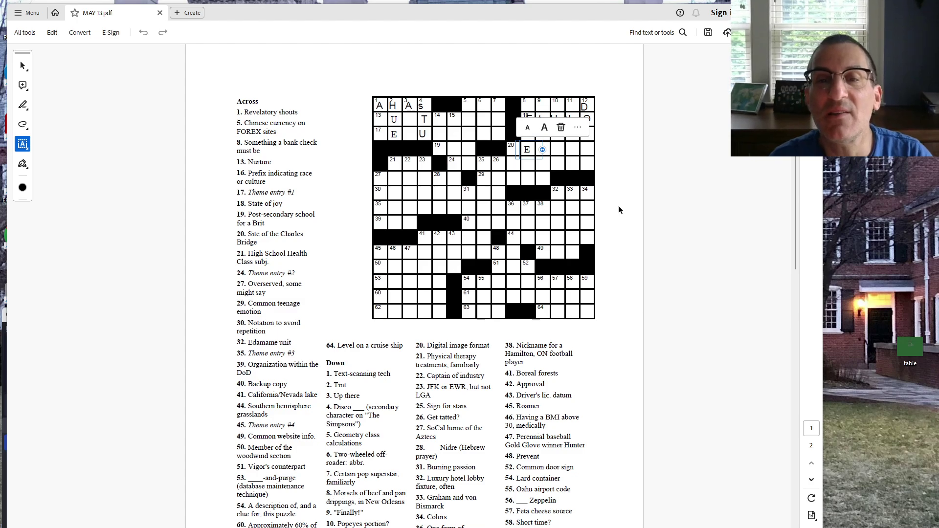
pyautogui.press('BackSpace')
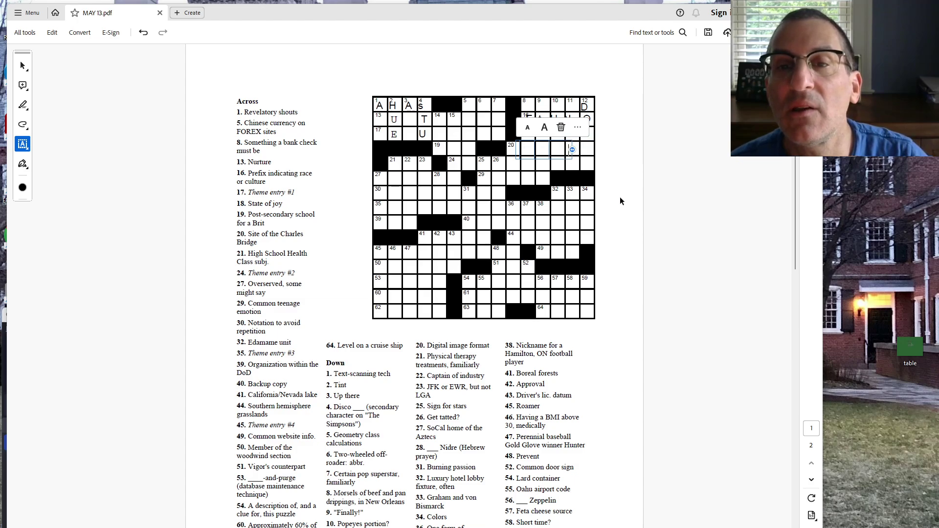
pyautogui.write('E')
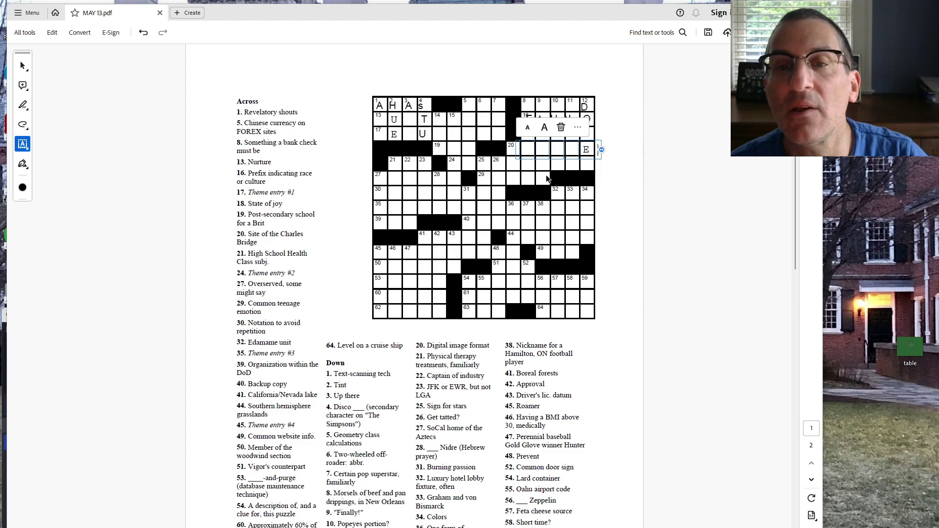
# Step: Type S in row 18's last cell, then BLIS in the cells before it
pyautogui.click(584, 167)
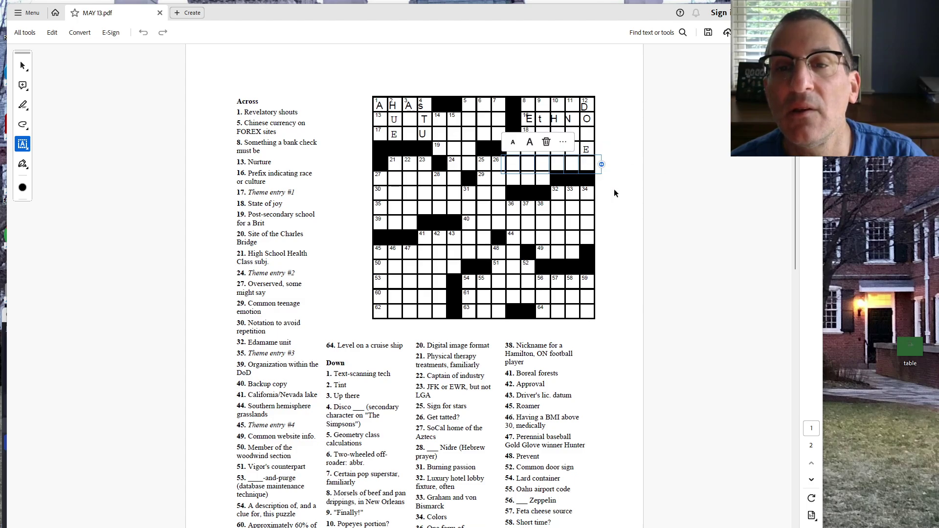
pyautogui.write('D')
pyautogui.click(575, 134)
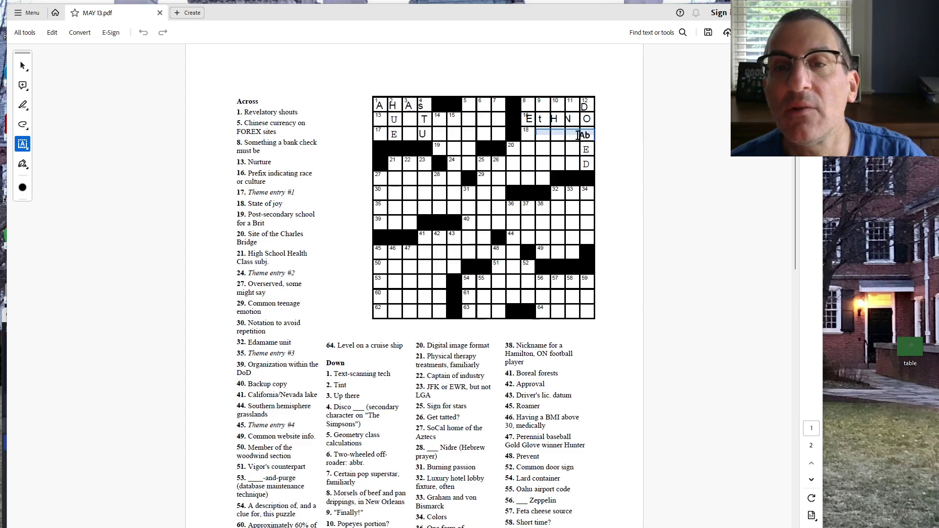
pyautogui.click(539, 133)
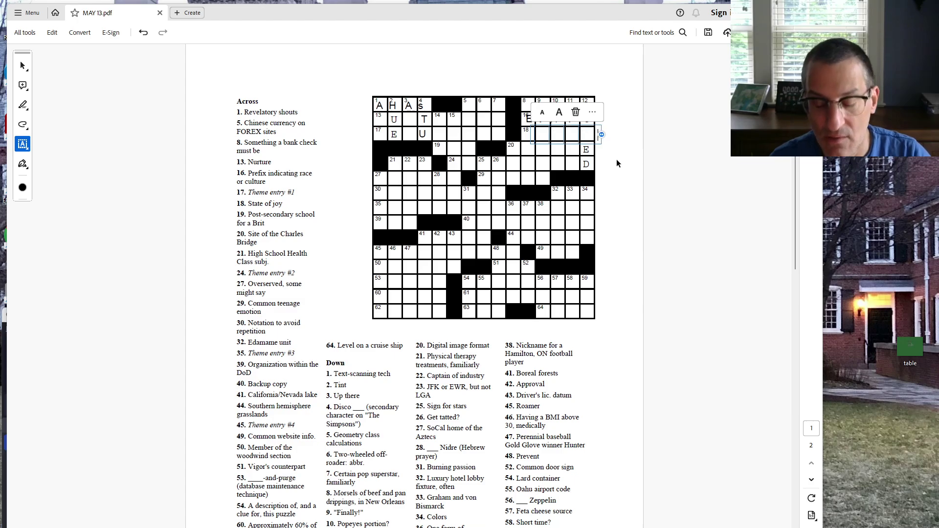
pyautogui.write('S')
pyautogui.click(612, 174)
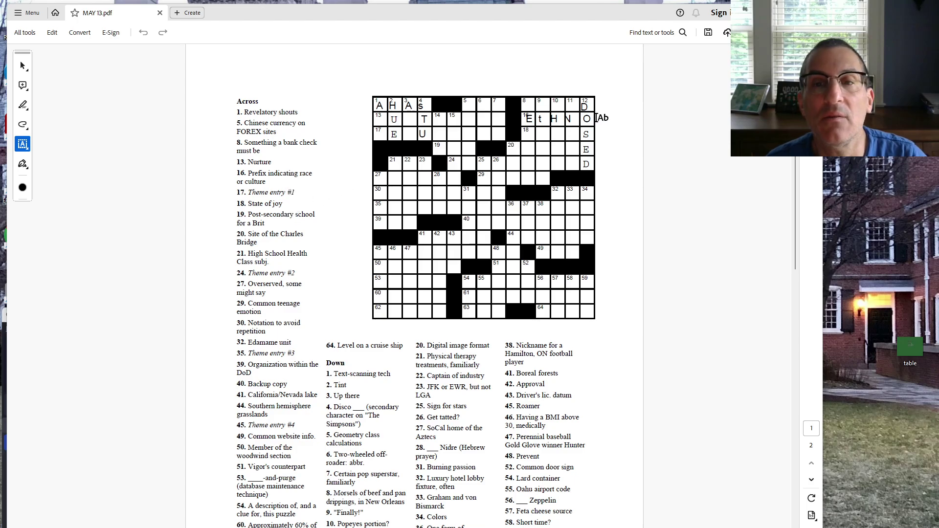
pyautogui.click(526, 134)
pyautogui.write('B ')
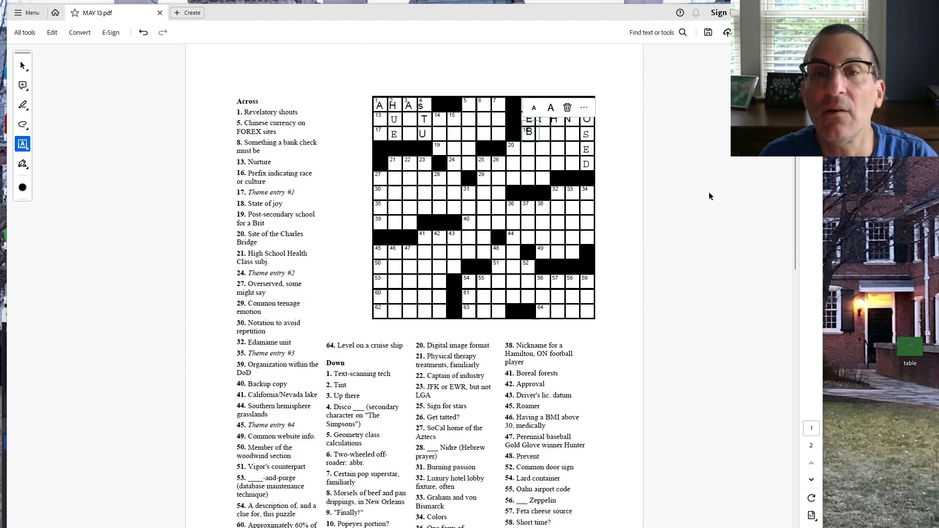
pyautogui.write('L I ')
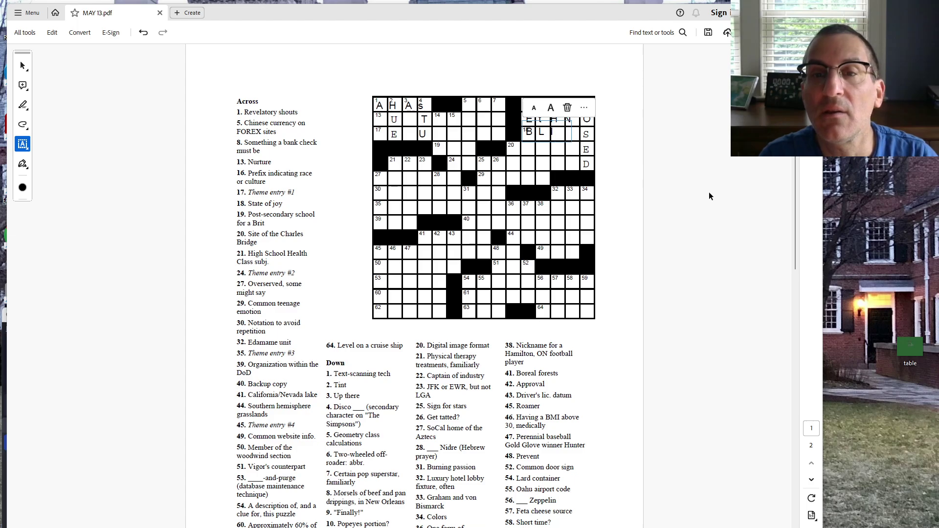
pyautogui.write('S')
pyautogui.click(660, 157)
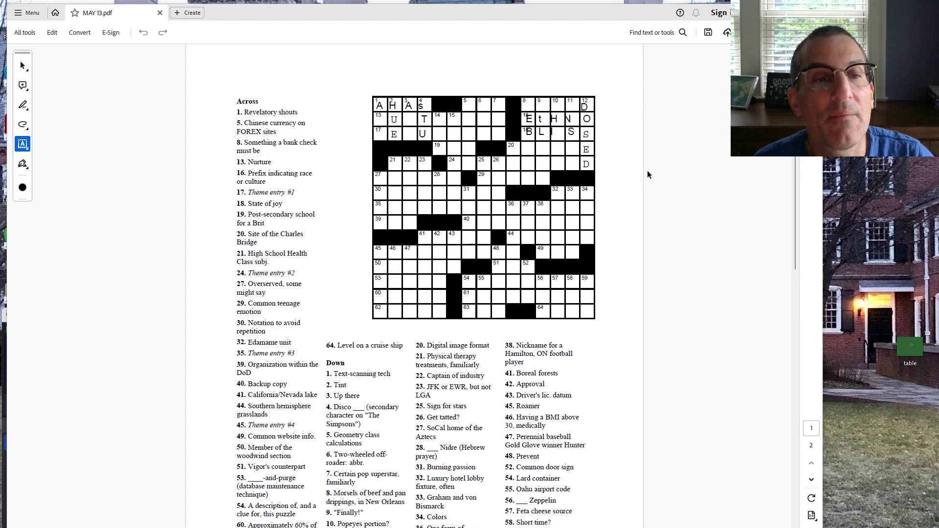
# Step: Add E at top-row cell 11 and the letters below it for ENSUE, removing an extra space
pyautogui.click(573, 179)
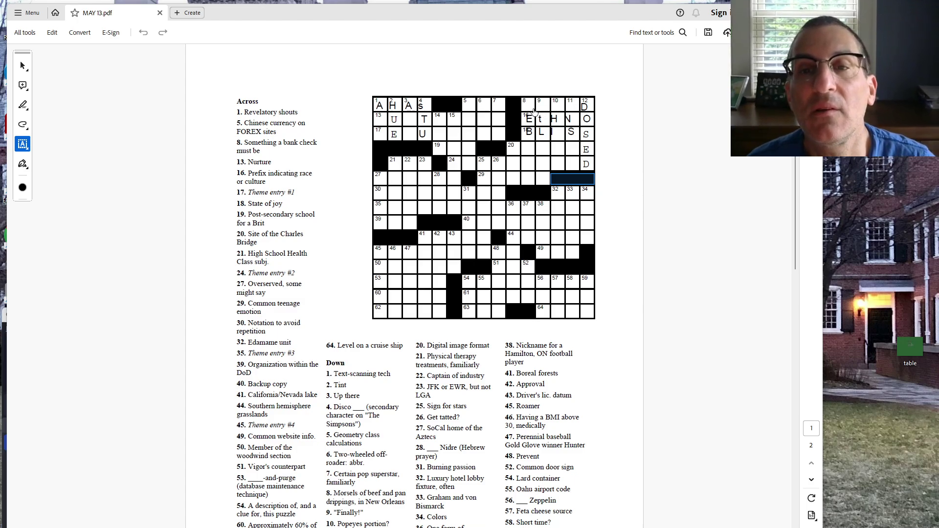
pyautogui.click(574, 104)
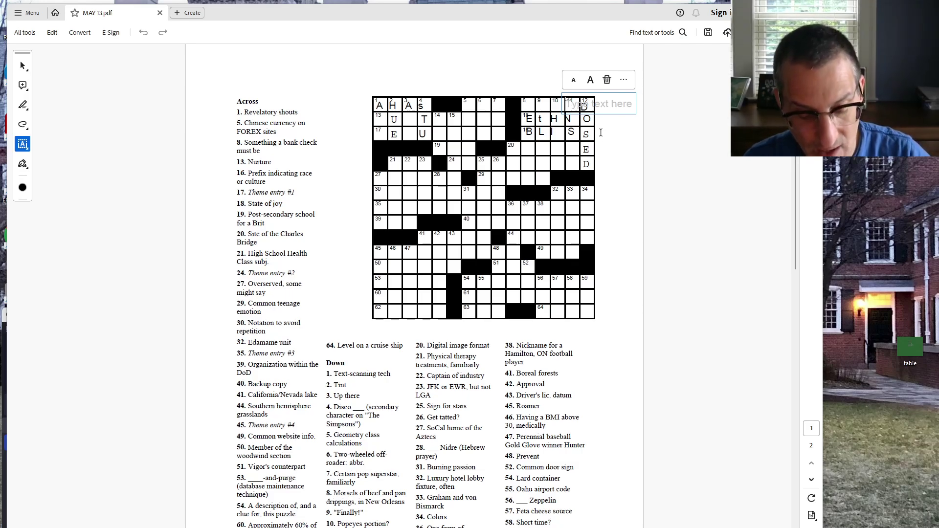
pyautogui.write('E')
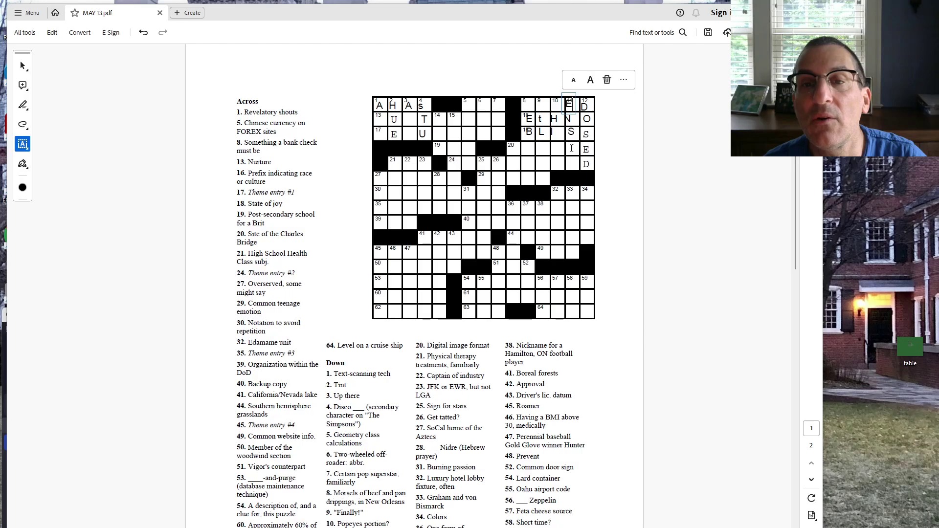
pyautogui.click(573, 147)
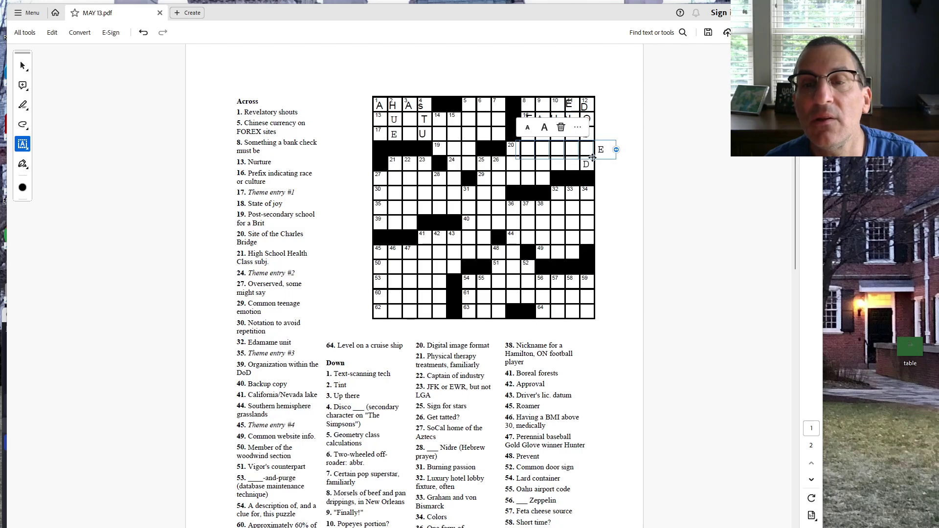
pyautogui.write('U')
pyautogui.click(568, 165)
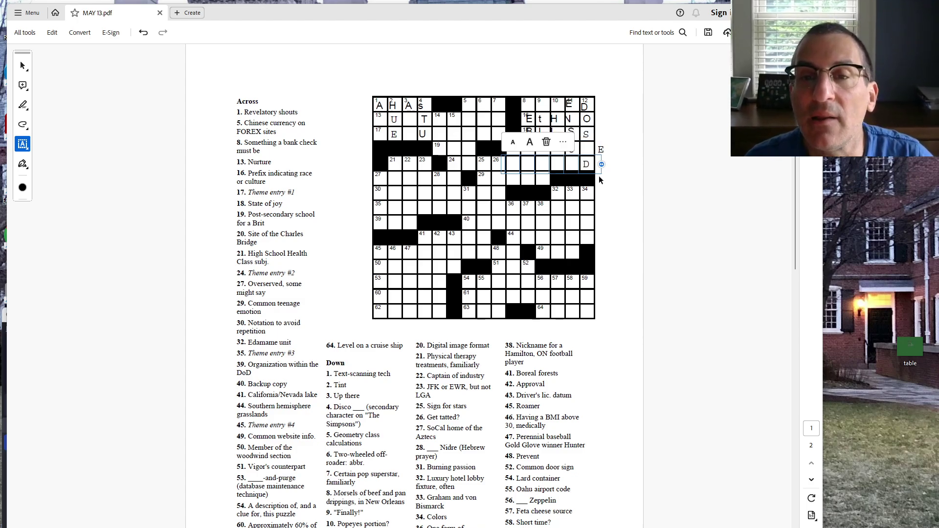
pyautogui.write('E')
pyautogui.press('Delete')
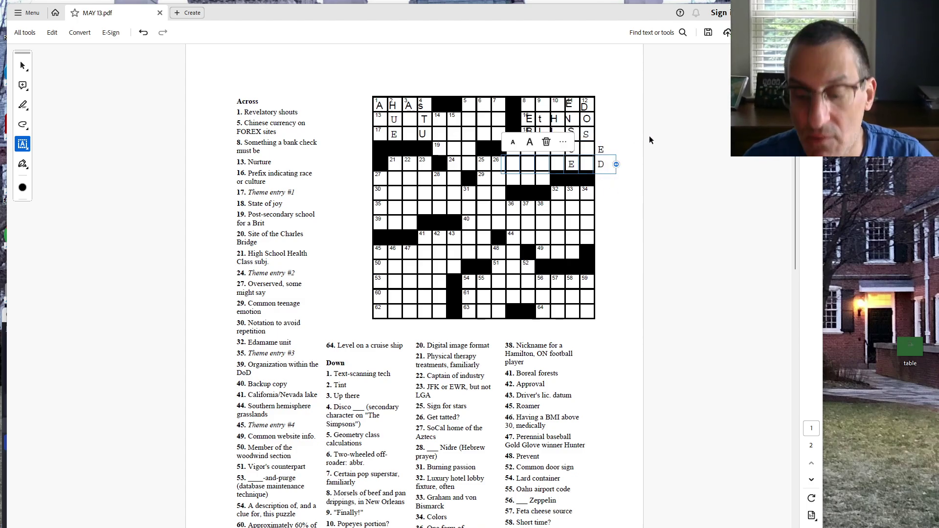
pyautogui.click(588, 150)
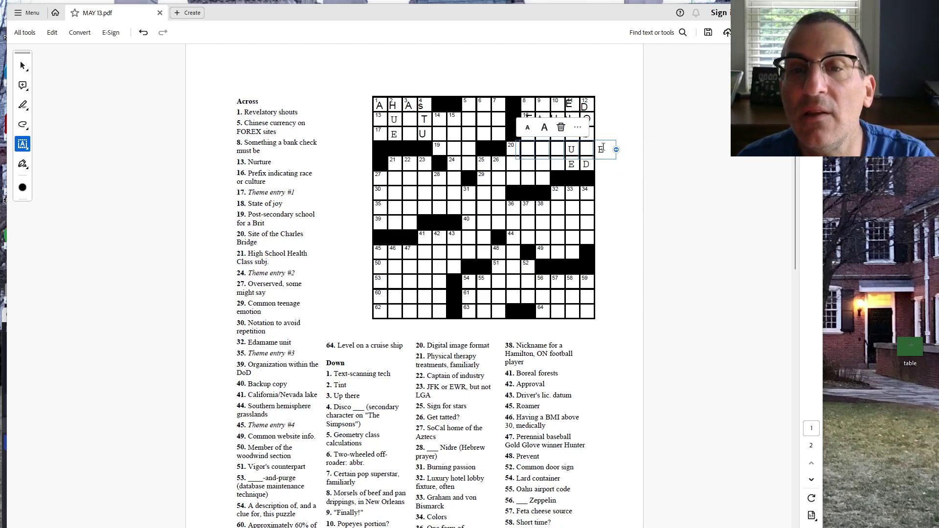
pyautogui.click(618, 145)
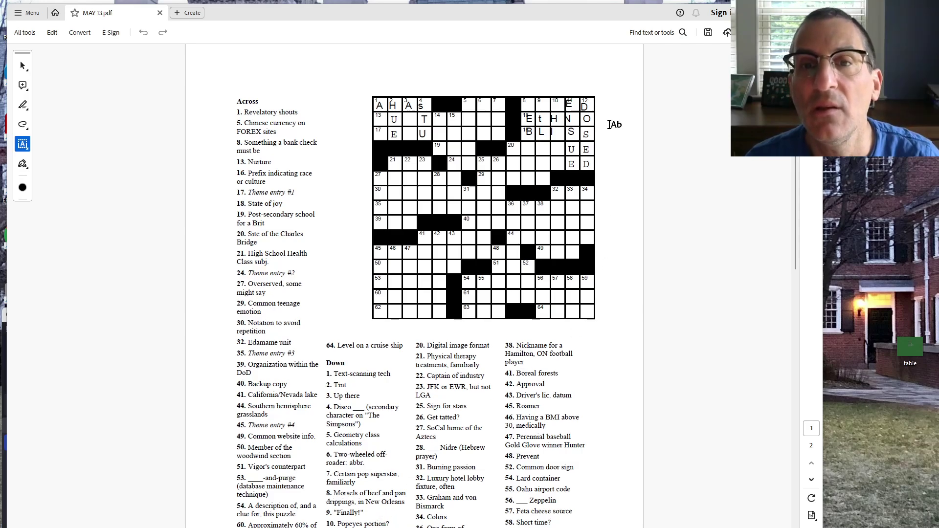
# Step: Add A at cell 9 and the letters below it for AT LAST, deleting stray and duplicate letters
pyautogui.click(543, 108)
pyautogui.write('A')
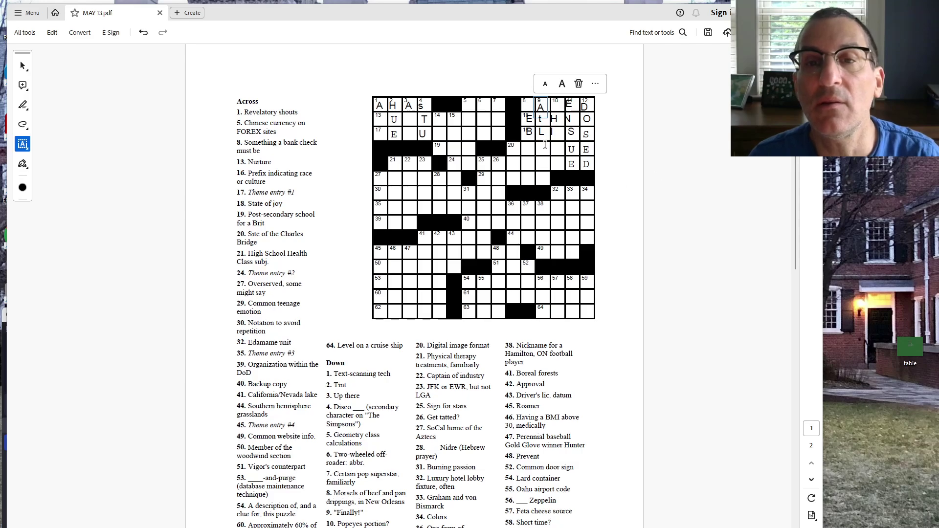
pyautogui.click(544, 146)
pyautogui.write('S')
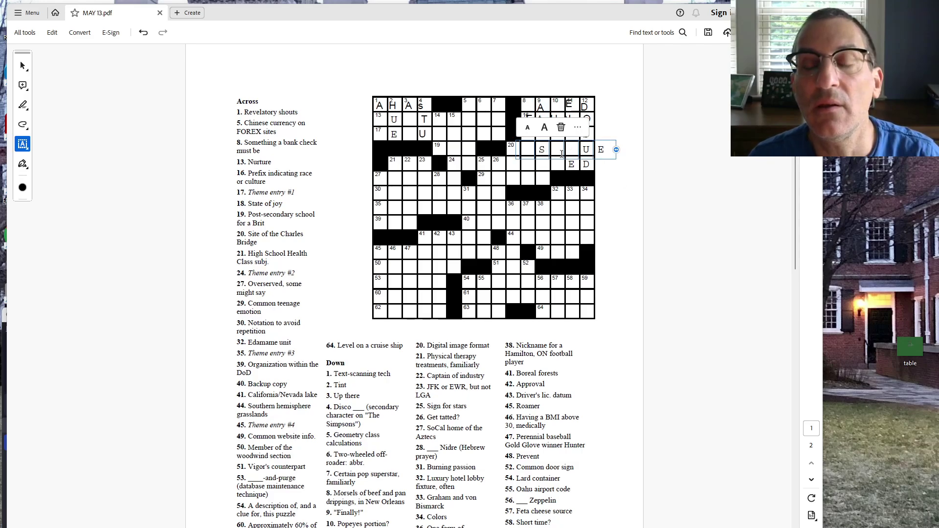
pyautogui.press('BackSpace')
pyautogui.click(550, 164)
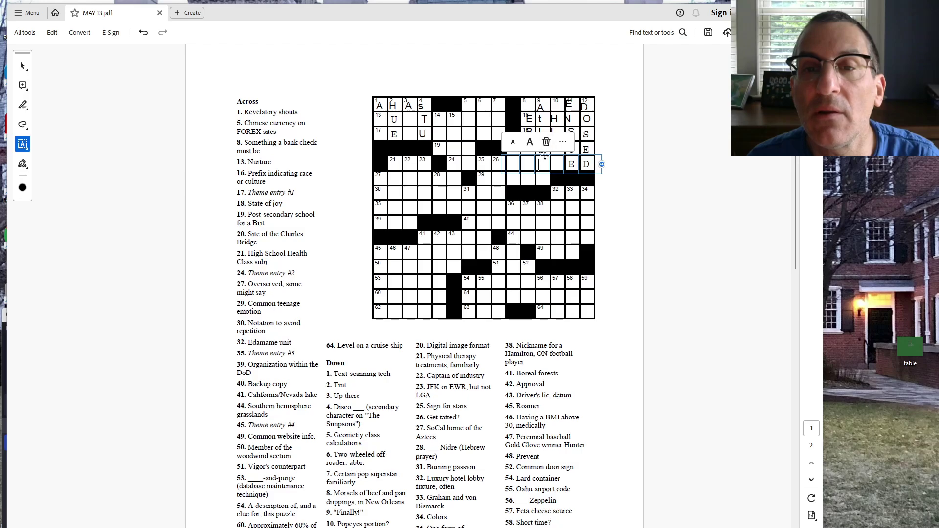
pyautogui.click(544, 179)
pyautogui.moveTo(493, 177); pyautogui.dragTo(544, 179)
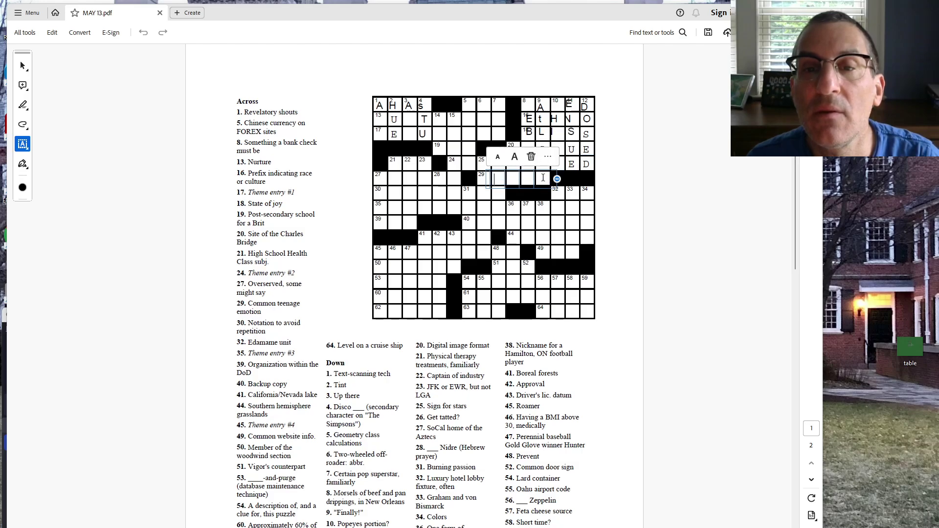
pyautogui.write('T')
pyautogui.click(543, 163)
pyautogui.write('S')
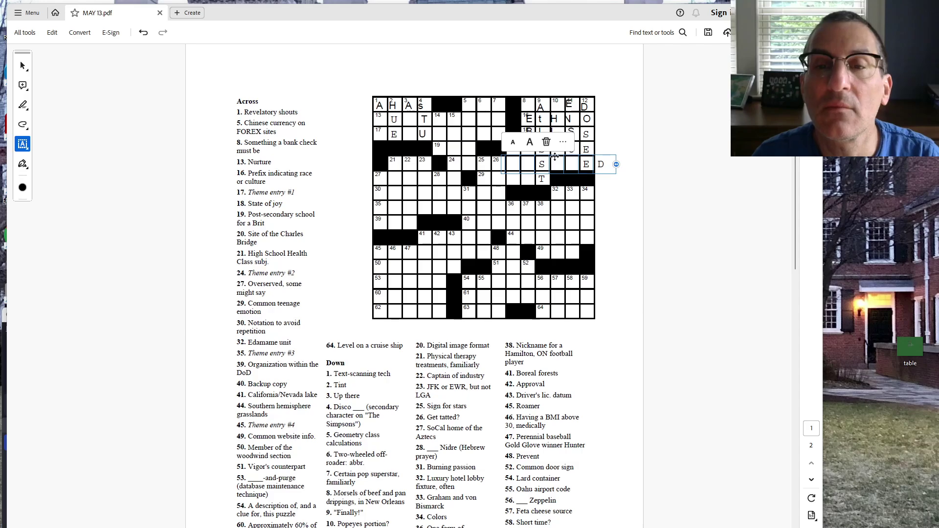
pyautogui.click(623, 145)
pyautogui.click(543, 150)
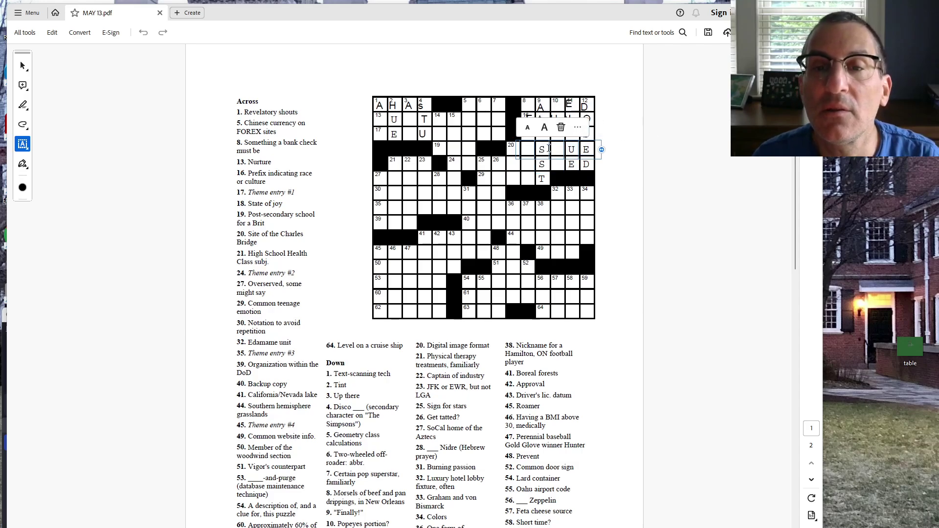
pyautogui.press('Delete')
pyautogui.press('Delete')
pyautogui.click(642, 164)
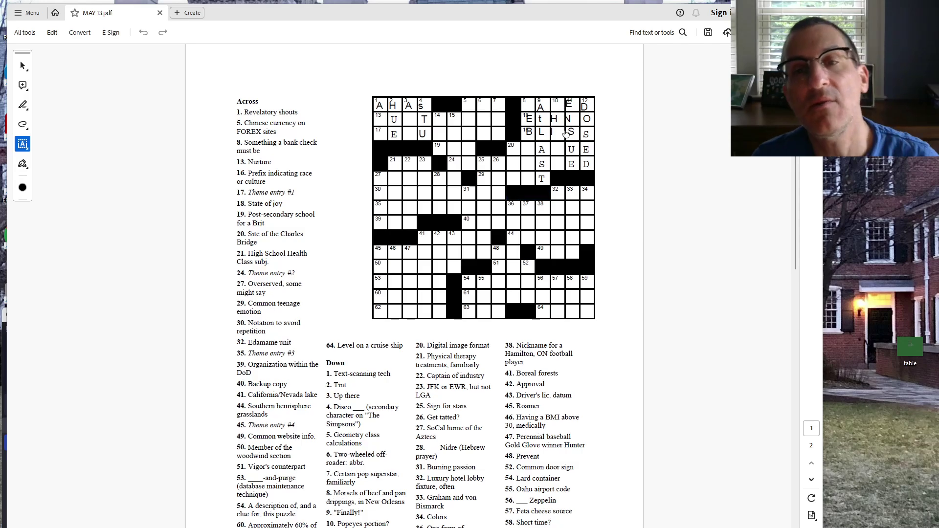
# Step: Shift the row 44 text box left and type ANGS in cell 29 before the T
pyautogui.click(583, 238)
pyautogui.write('TAb')
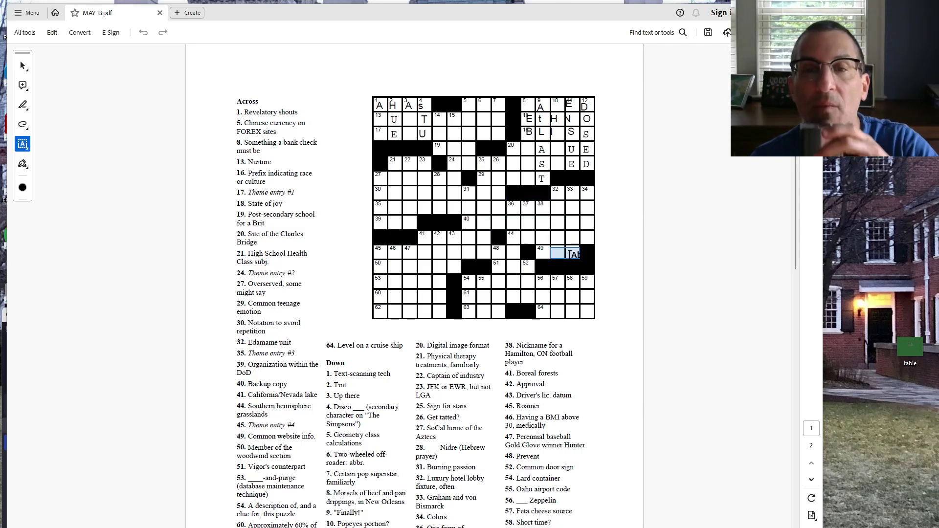
pyautogui.moveTo(590, 238)
pyautogui.mouseDown()
pyautogui.moveTo(534, 241)
pyautogui.moveTo(525, 193)
pyautogui.mouseUp()
pyautogui.click(492, 193)
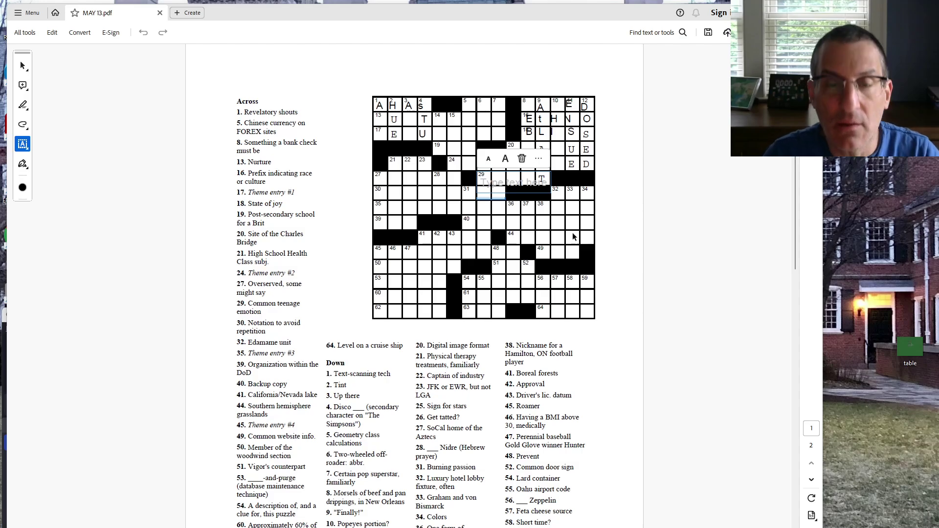
pyautogui.write('A ')
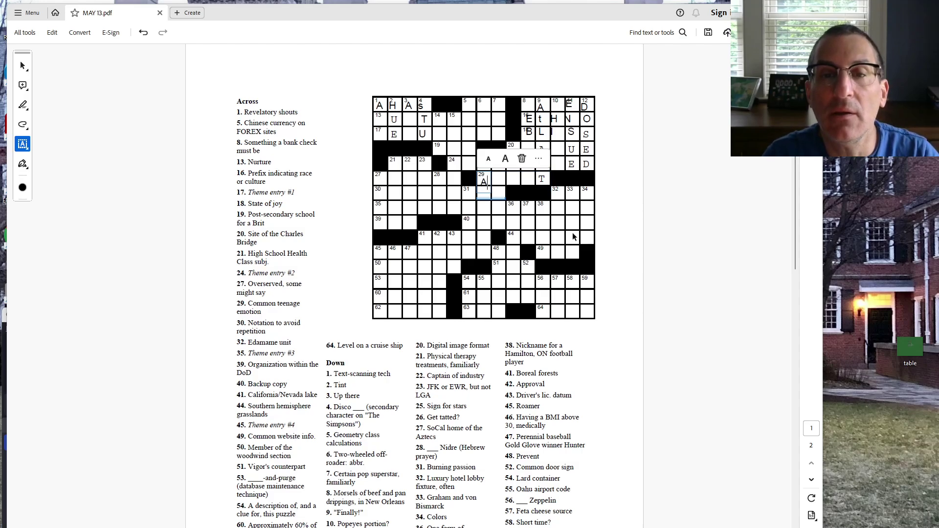
pyautogui.write('N G S')
pyautogui.click(619, 243)
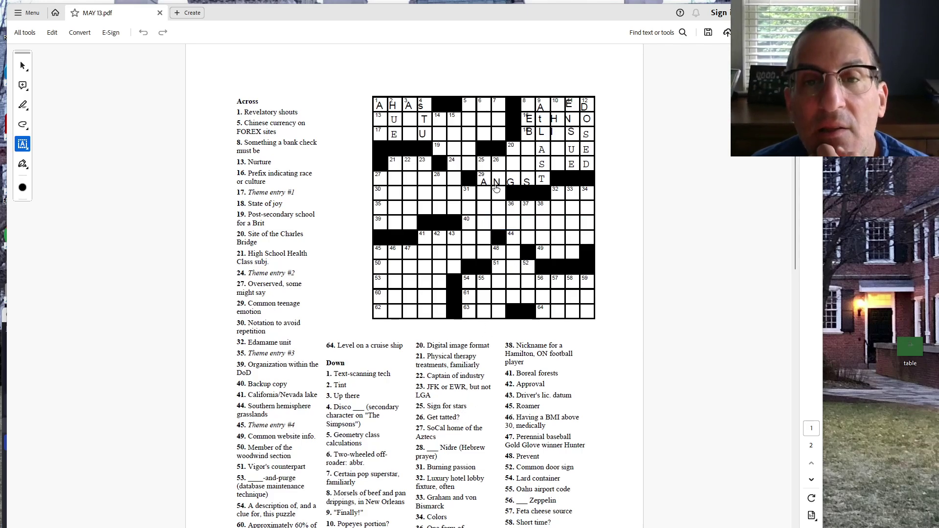
# Step: Type P beneath K and U to spell INK UP, placing text boxes in rows 35 and 40
pyautogui.click(500, 167)
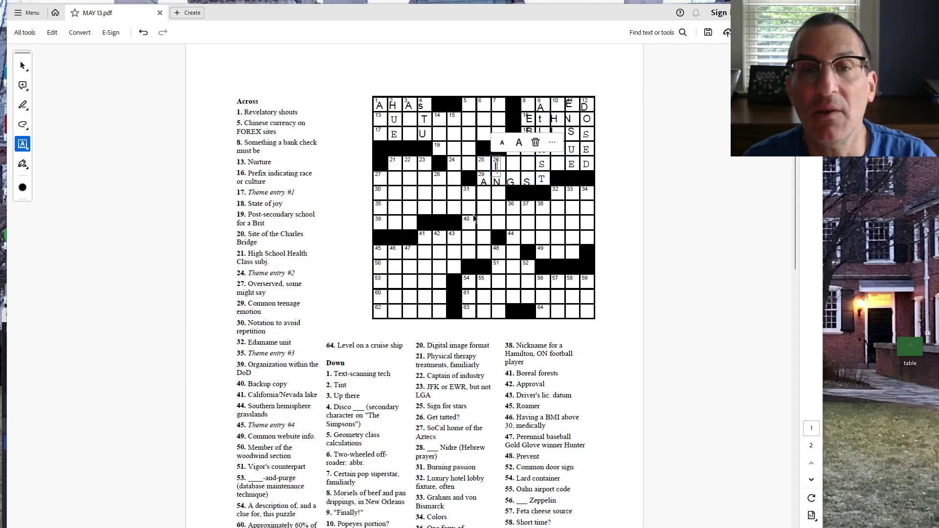
pyautogui.write('TAb')
pyautogui.click(514, 194)
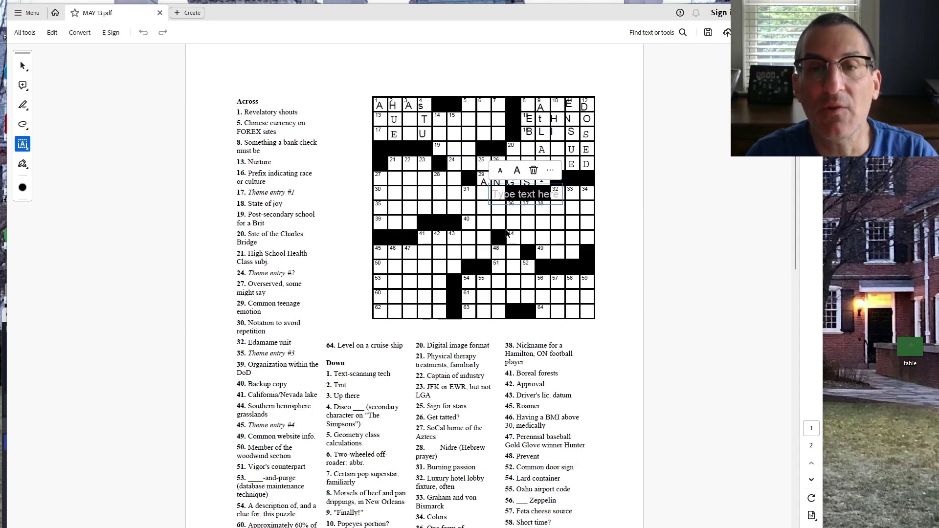
pyautogui.write('K')
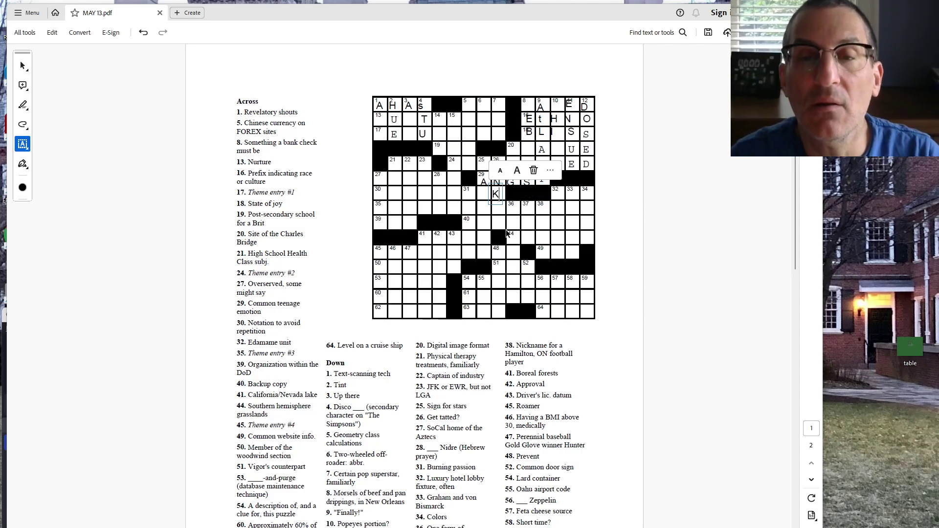
pyautogui.moveTo(388, 209); pyautogui.dragTo(513, 210)
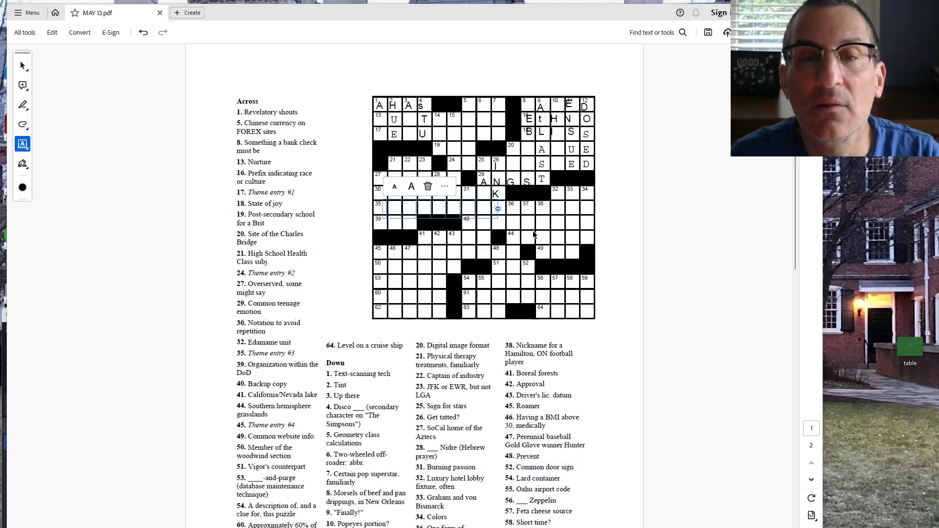
pyautogui.write('U')
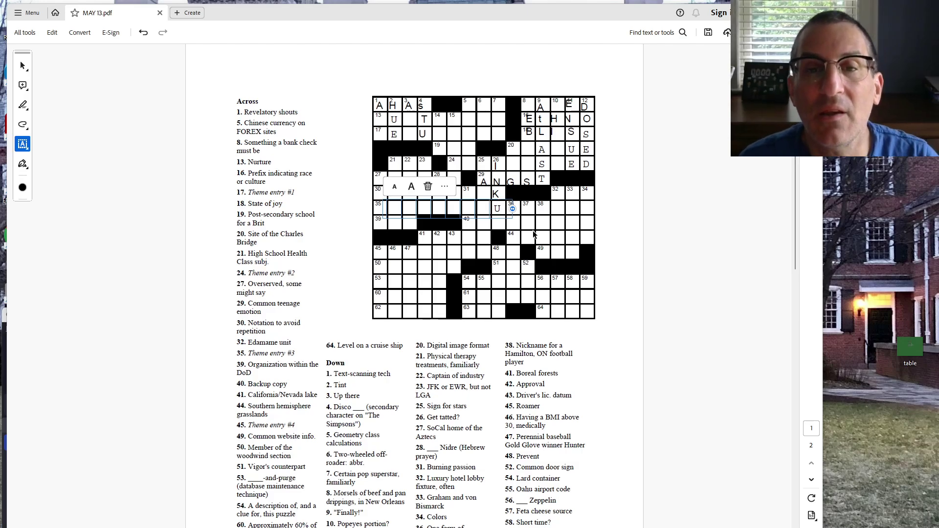
pyautogui.click(477, 222)
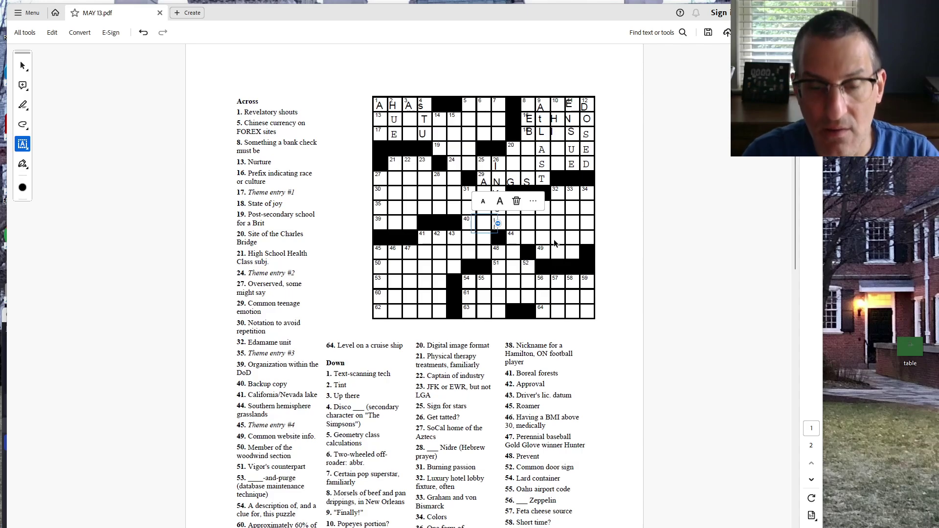
pyautogui.write('P')
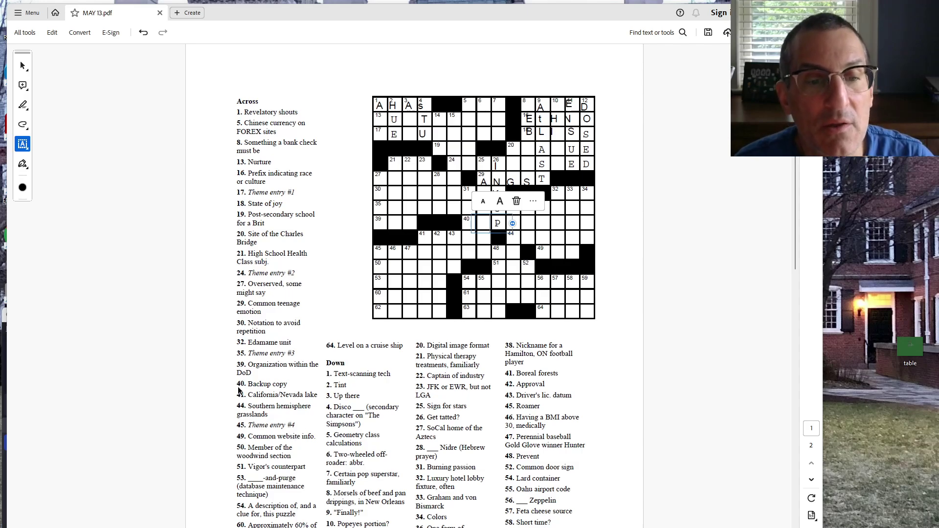
pyautogui.click(704, 242)
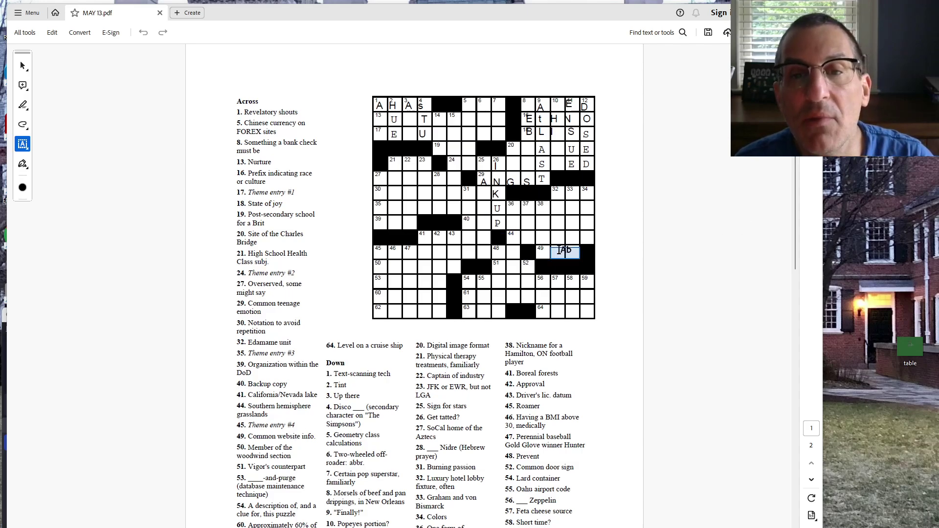
# Step: Type D U P L I C A T E across the cell 40 squares
pyautogui.click(469, 227)
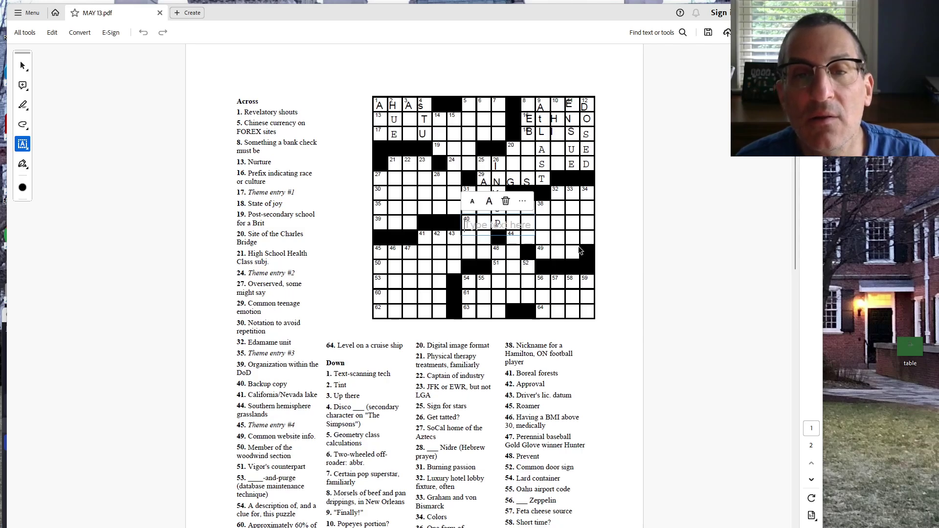
pyautogui.write('D  ')
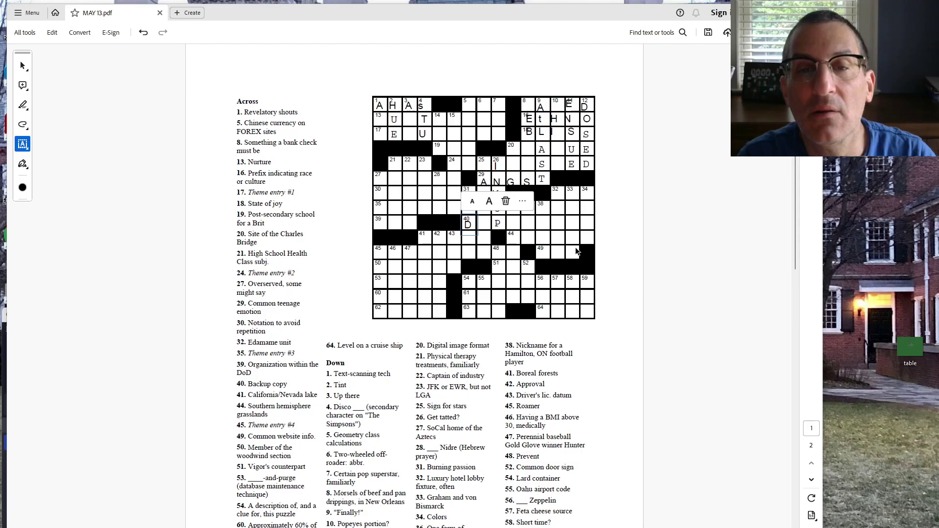
pyautogui.write('U  P  L  I')
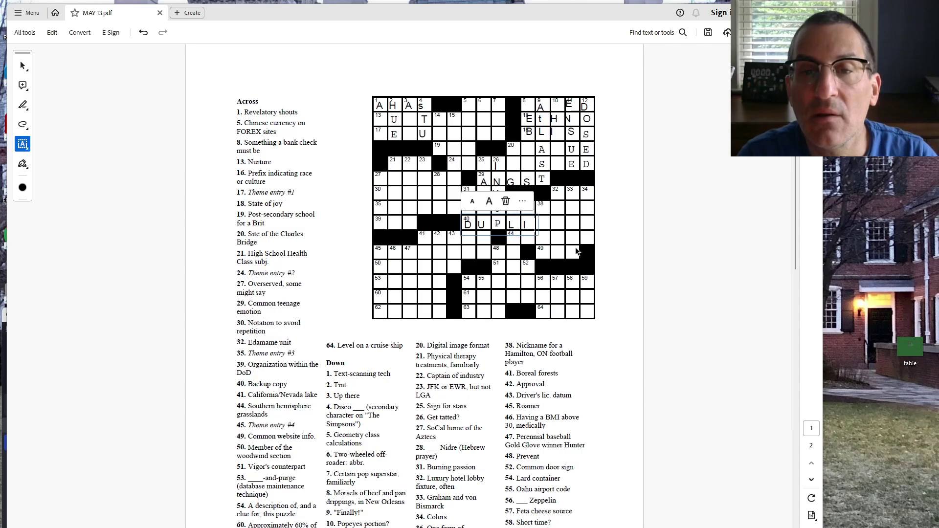
pyautogui.write('A')
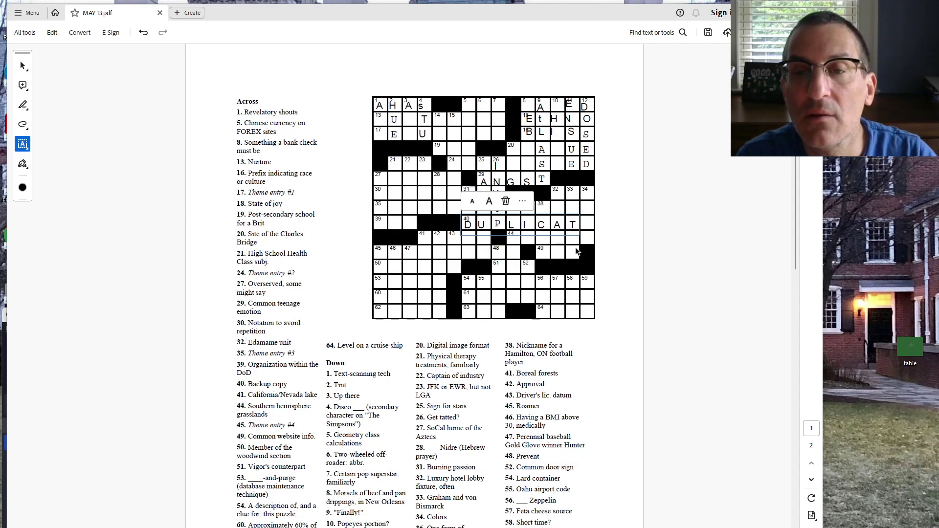
pyautogui.write(' T E')
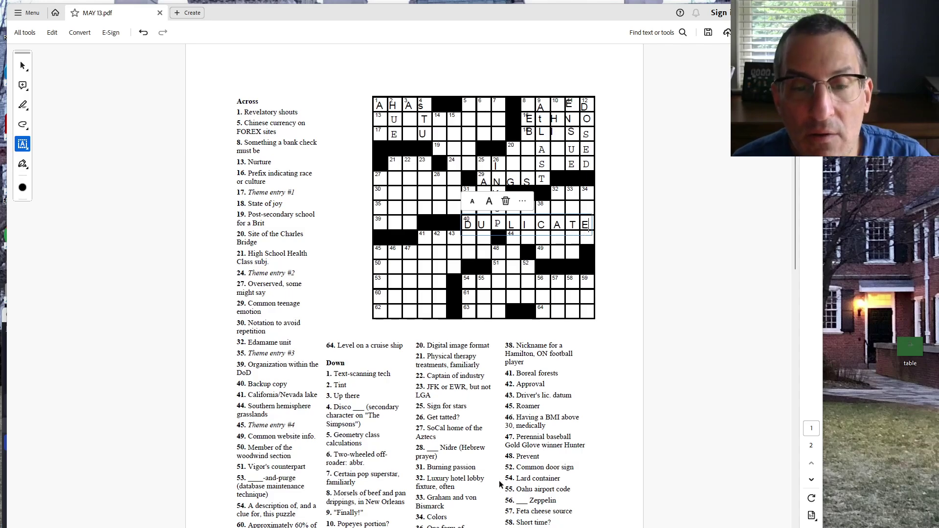
pyautogui.click(588, 193)
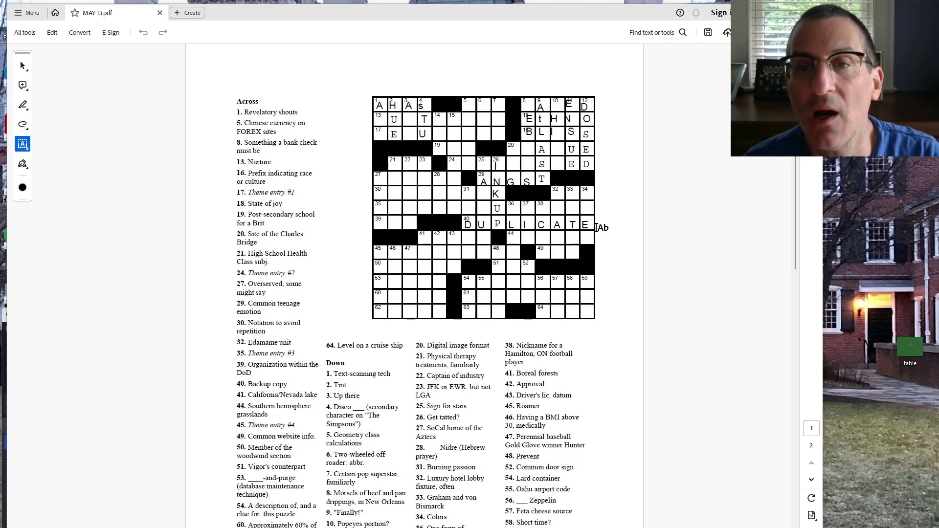
# Step: Type O, T, O and S into the 33 Down cells, one letter box each
pyautogui.click(575, 195)
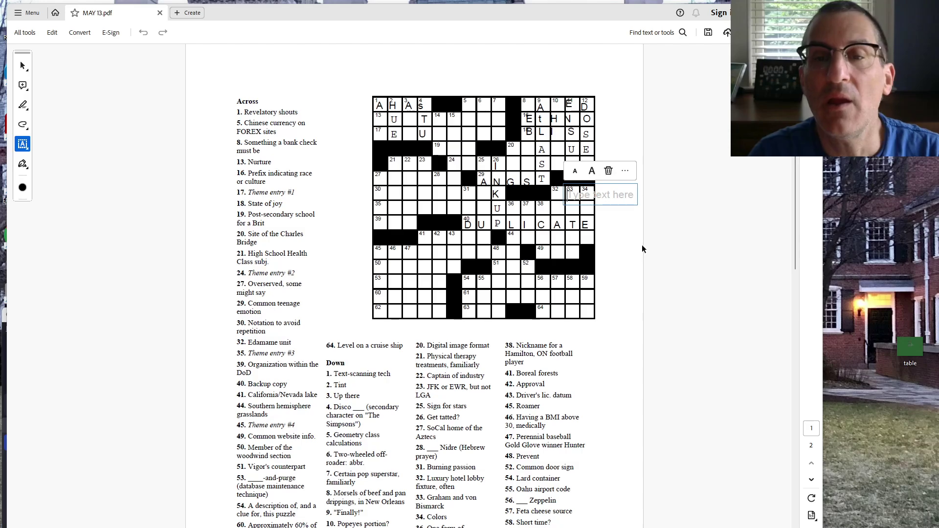
pyautogui.write('O')
pyautogui.click(586, 209)
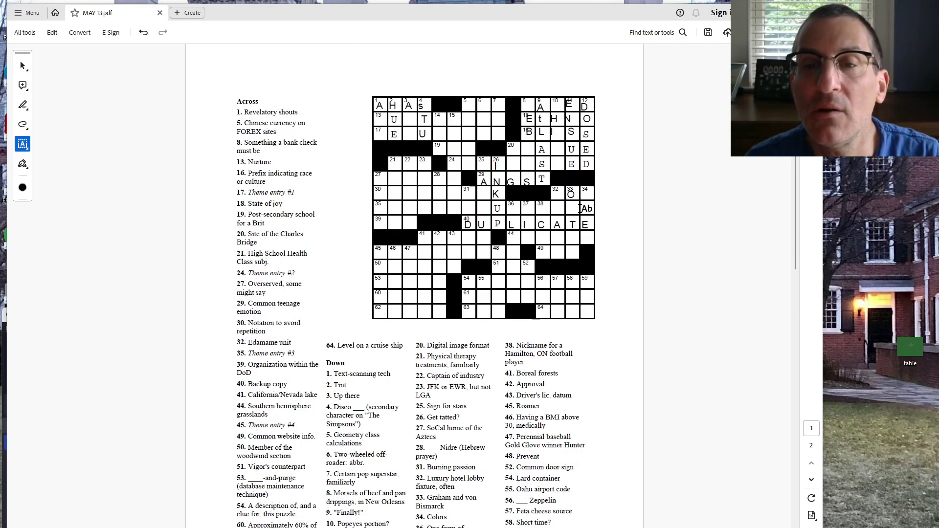
pyautogui.click(574, 208)
pyautogui.write('T')
pyautogui.click(574, 239)
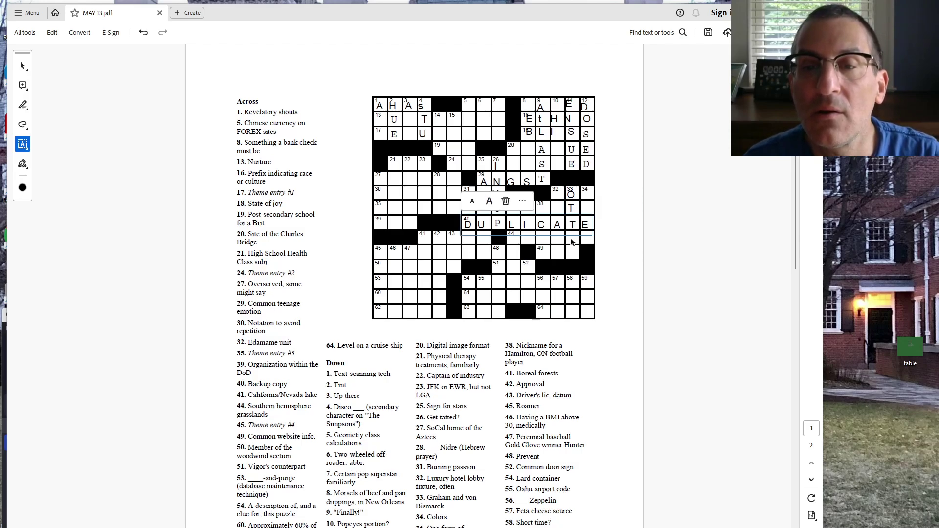
pyautogui.write('O')
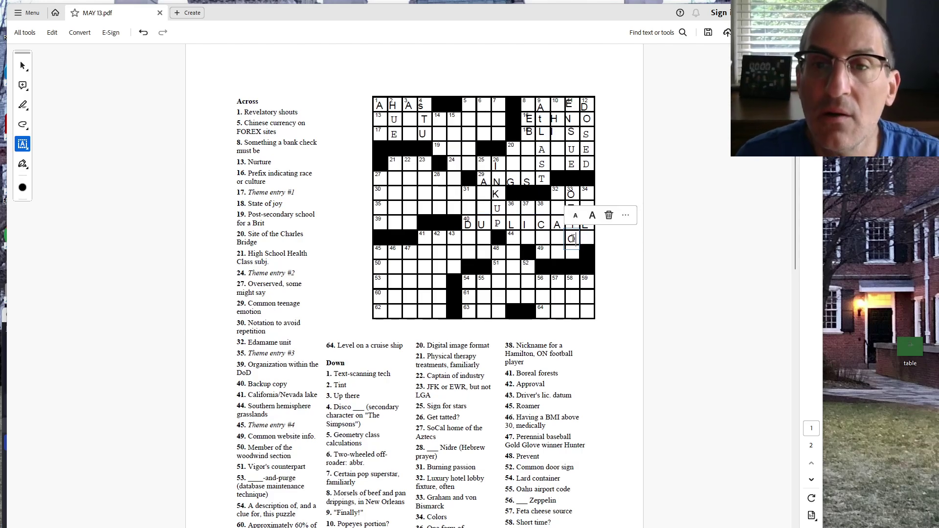
pyautogui.click(573, 253)
pyautogui.write('S')
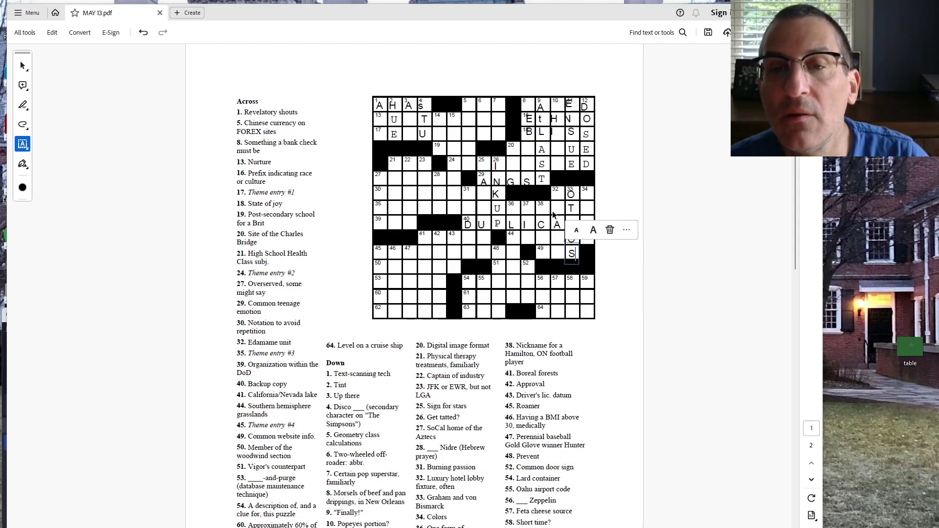
pyautogui.click(604, 265)
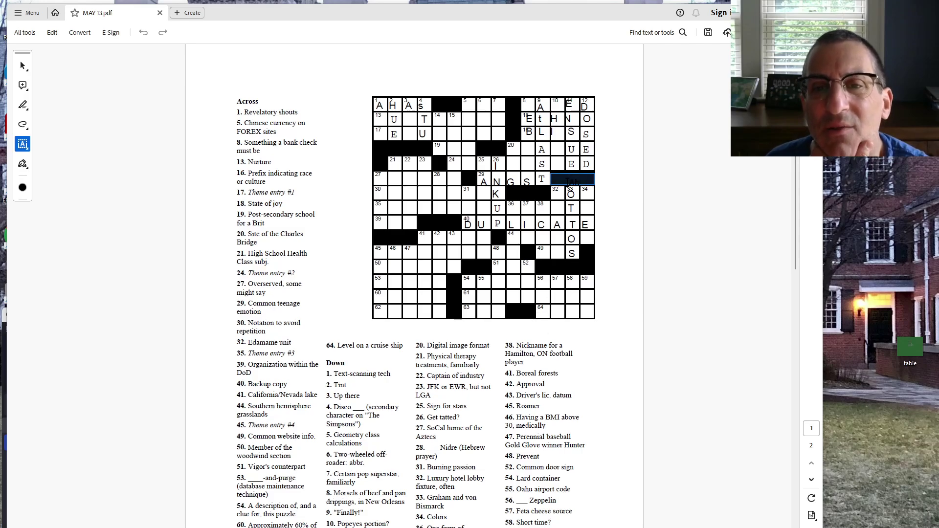
# Step: Type POD in cell 32 and Y beside the T, then start a box below DUPLICATE's E
pyautogui.click(558, 195)
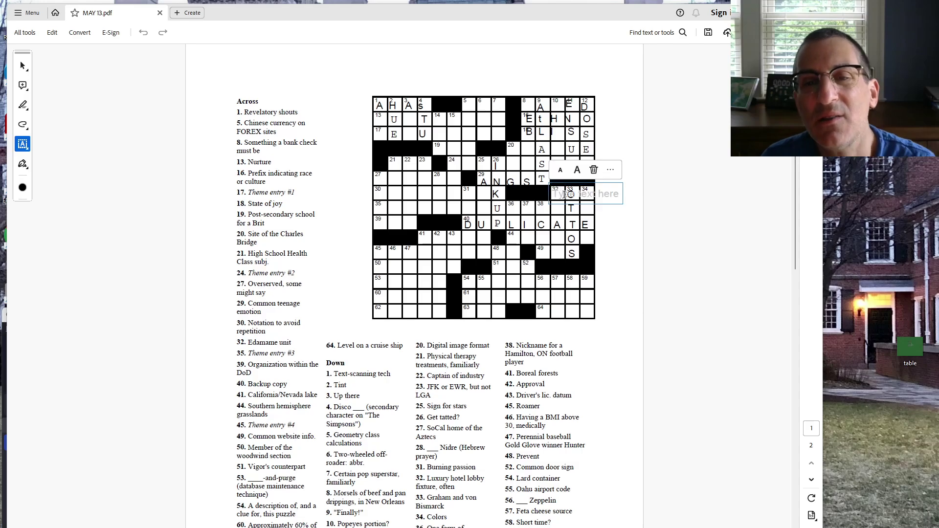
pyautogui.write('P O ')
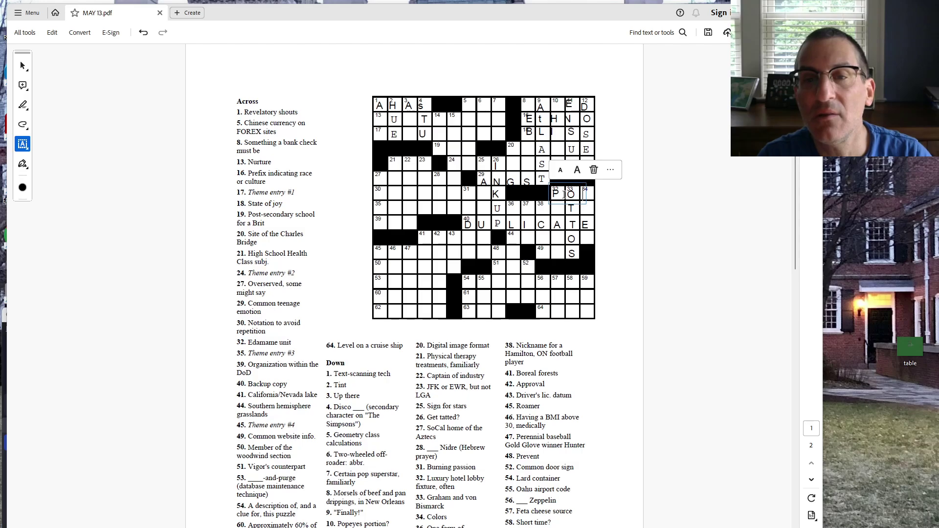
pyautogui.write('D')
pyautogui.click(699, 308)
pyautogui.click(586, 208)
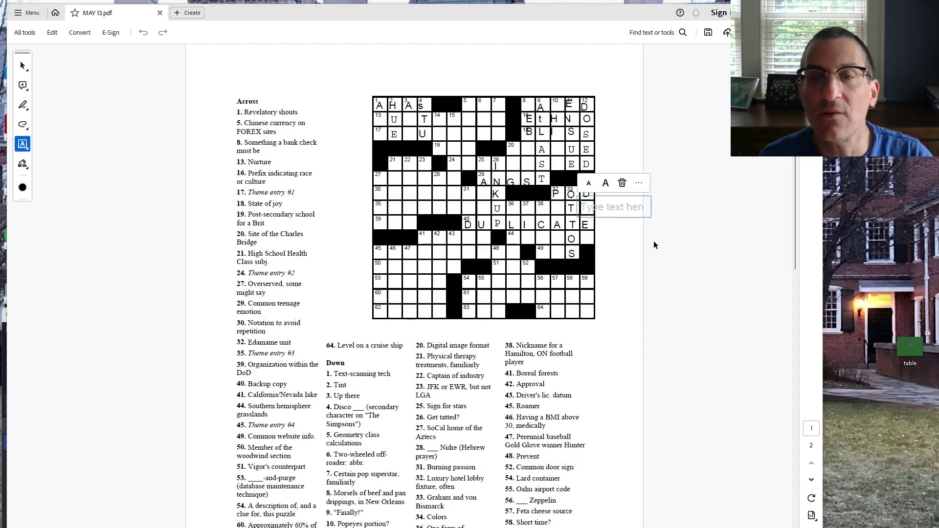
pyautogui.write('Y')
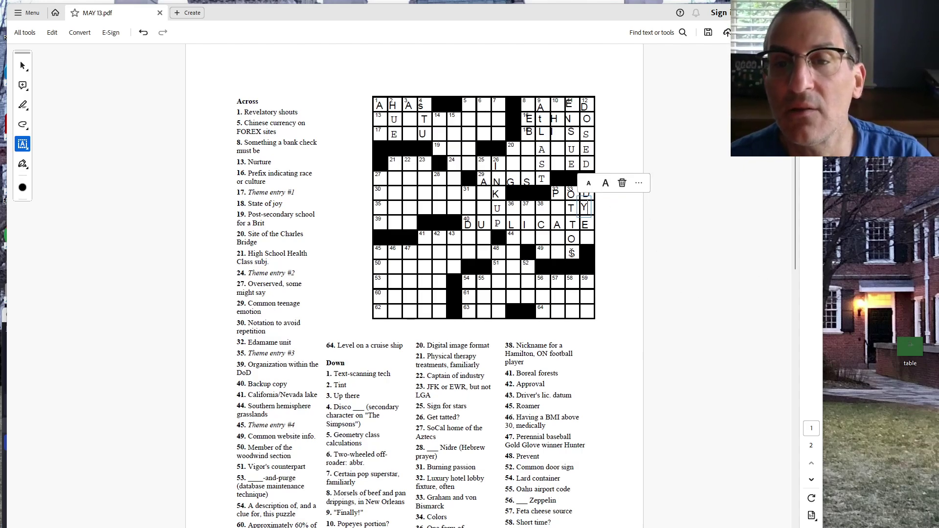
pyautogui.click(587, 225)
pyautogui.click(586, 239)
pyautogui.write('S')
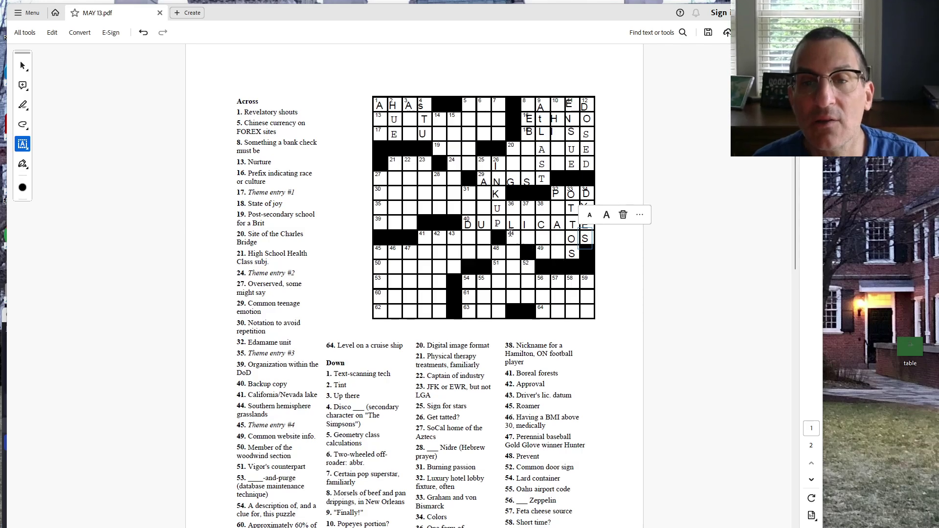
# Step: Add S below DUPLICATE's final E and type LLANOS into cell 44
pyautogui.click(512, 236)
pyautogui.click(529, 236)
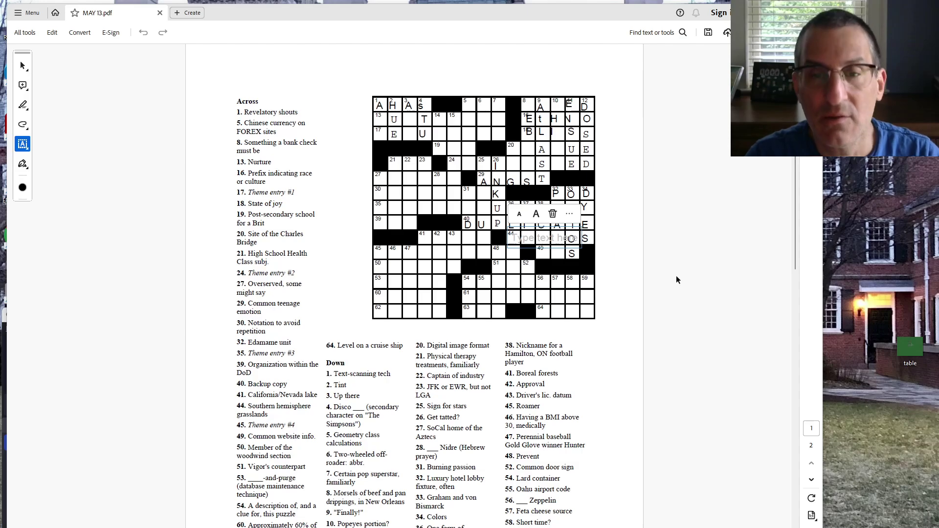
pyautogui.write('L L A')
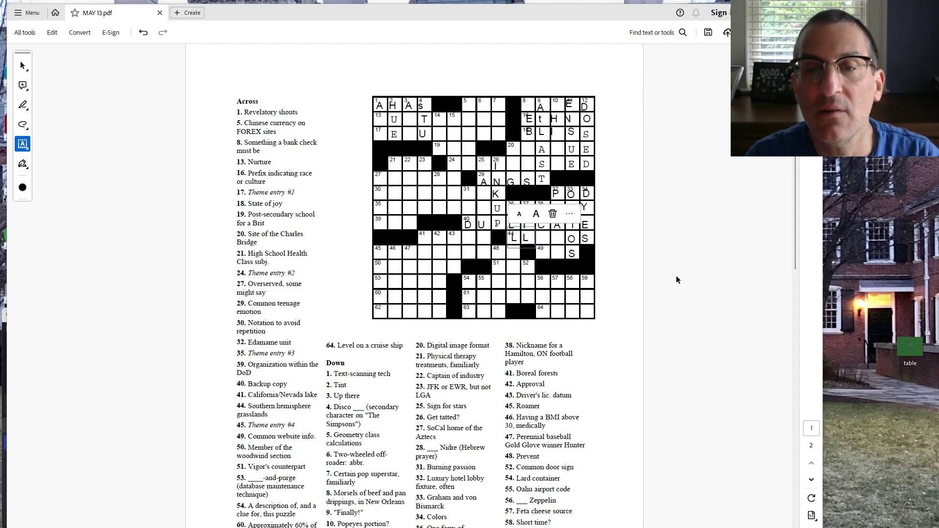
pyautogui.write(' N')
pyautogui.click(631, 274)
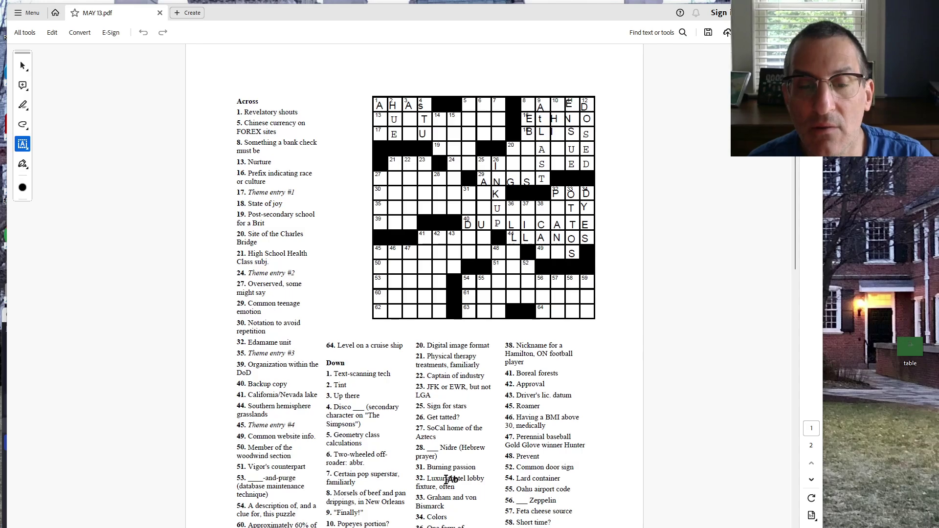
# Step: Add I below the P of POD and O beside the S in row 49
pyautogui.click(557, 211)
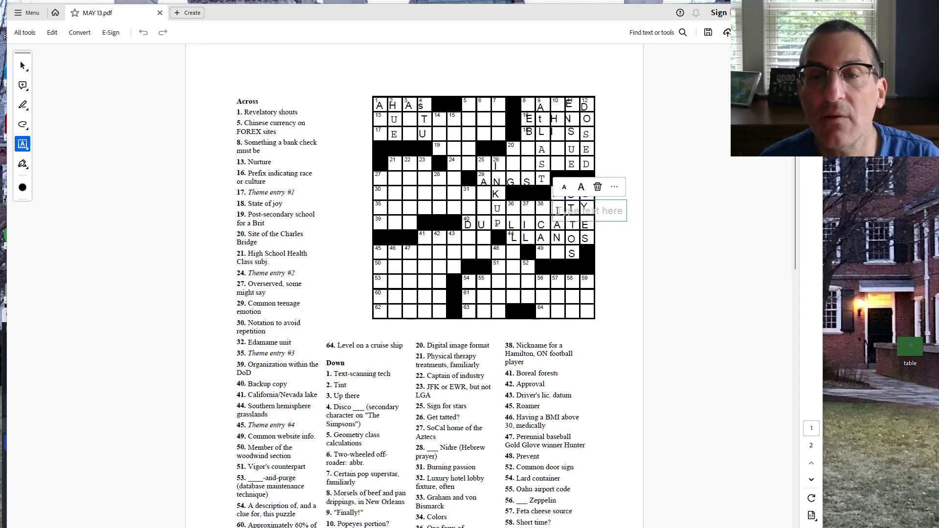
pyautogui.click(558, 254)
pyautogui.write('Ta')
pyautogui.click(555, 253)
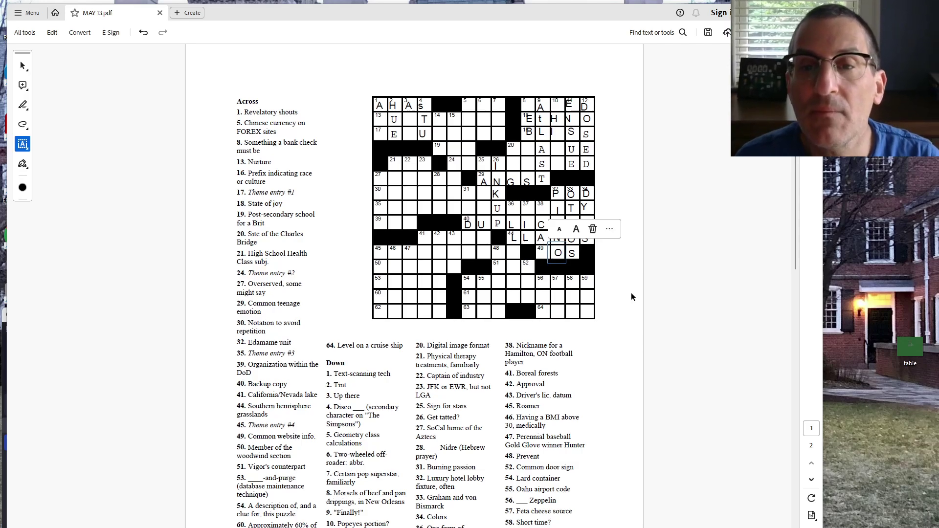
pyautogui.write('O')
pyautogui.click(648, 265)
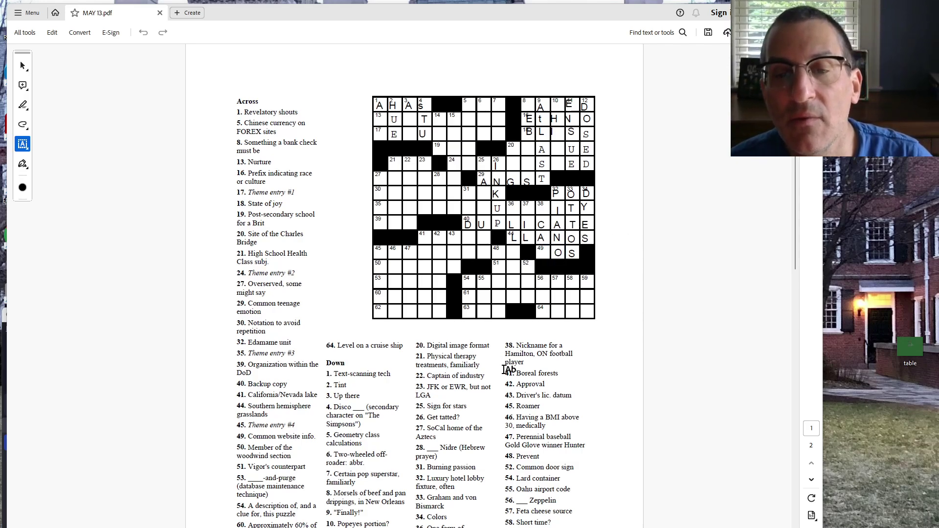
pyautogui.moveTo(491, 282); pyautogui.dragTo(533, 283)
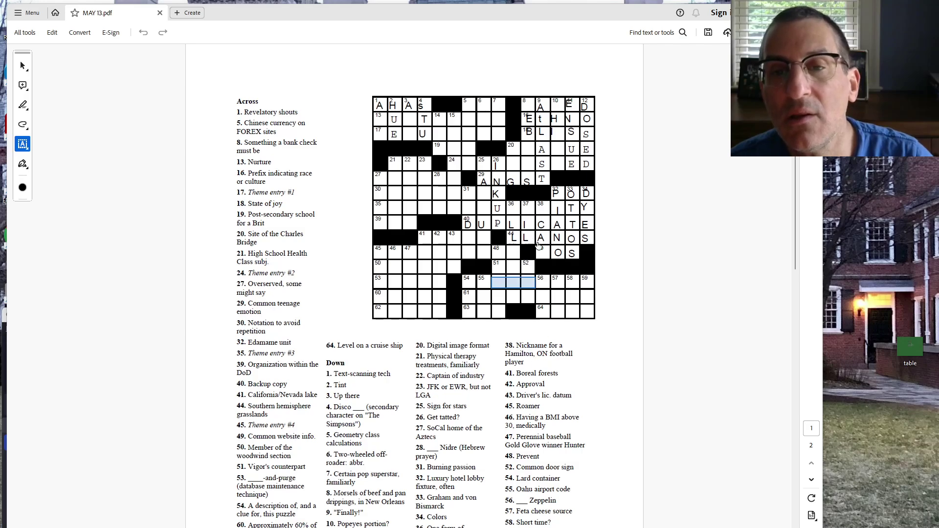
pyautogui.write('TAH')
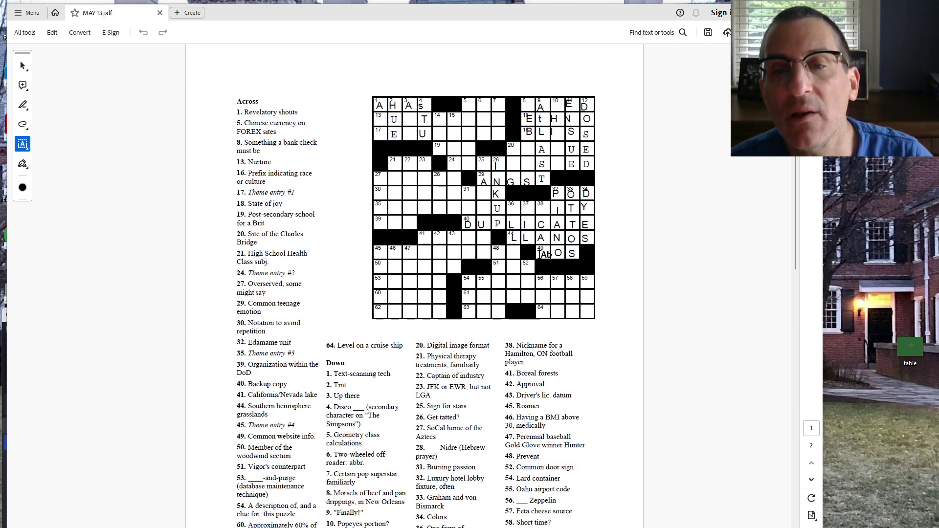
# Step: Enter T in cell 49 and N in square 37
pyautogui.click(544, 254)
pyautogui.write('T')
pyautogui.click(602, 224)
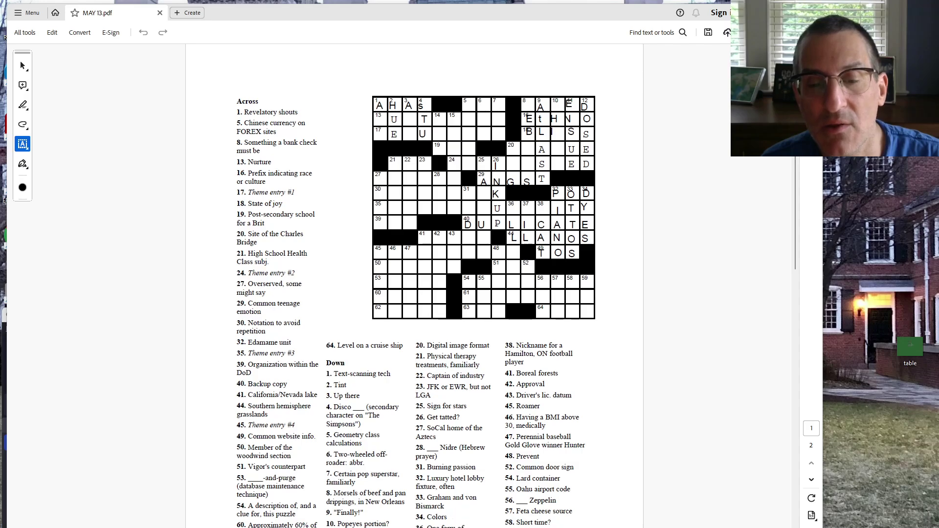
pyautogui.click(527, 212)
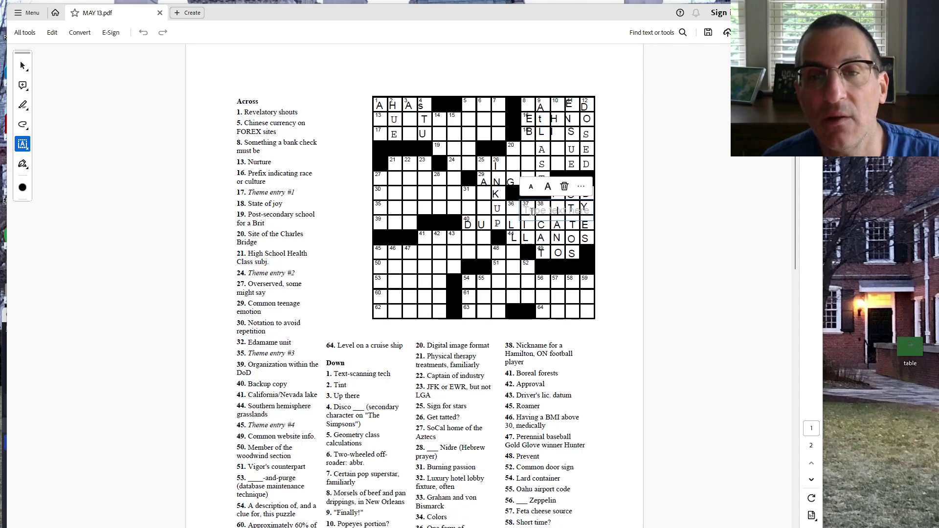
pyautogui.write('N')
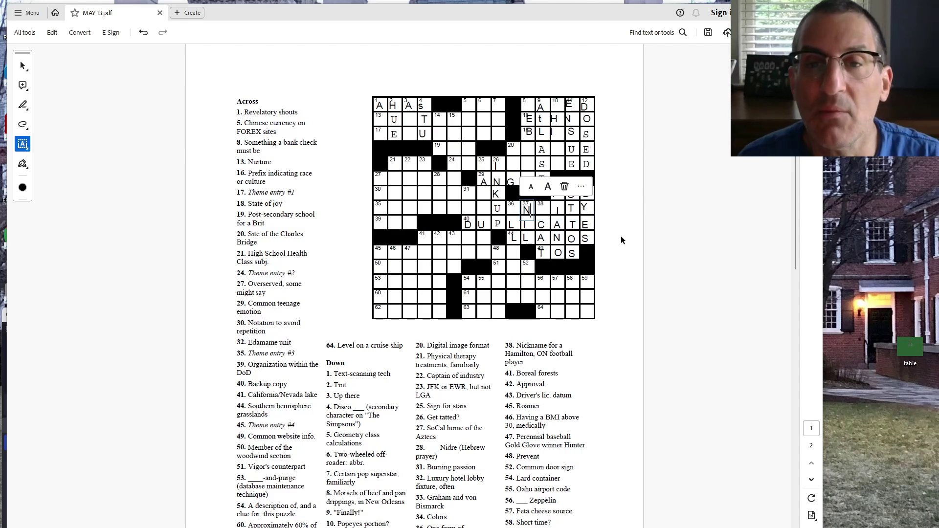
pyautogui.click(621, 236)
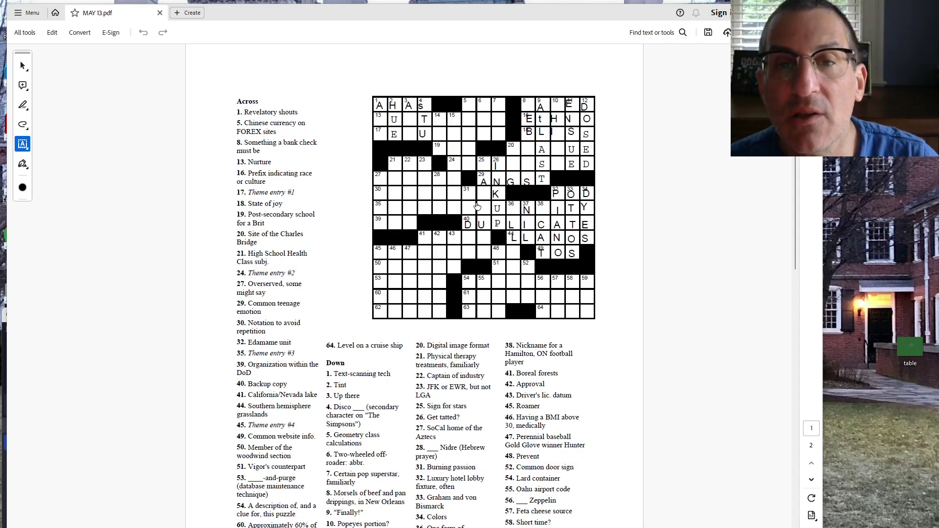
# Step: Fill column 31 downward with A, R, O, R, fixing the row-35 entry
pyautogui.click(466, 191)
pyautogui.write('A')
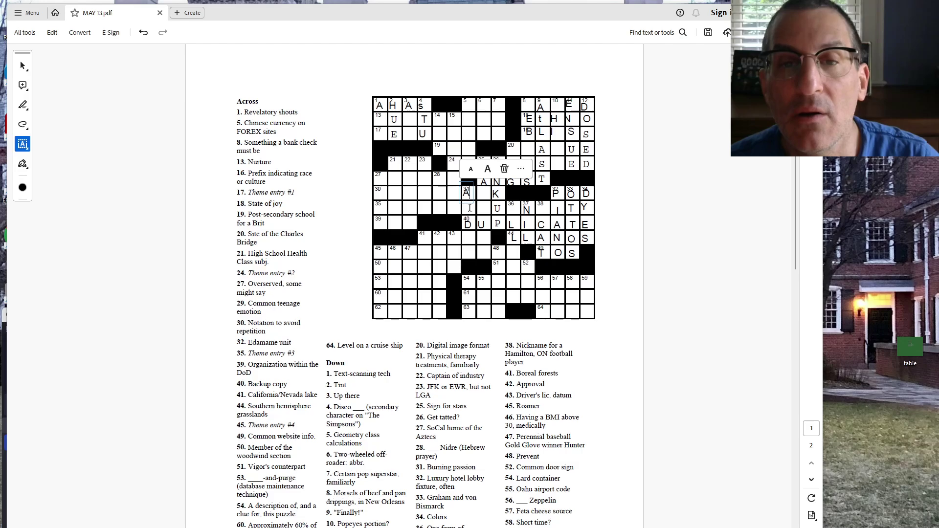
pyautogui.click(470, 208)
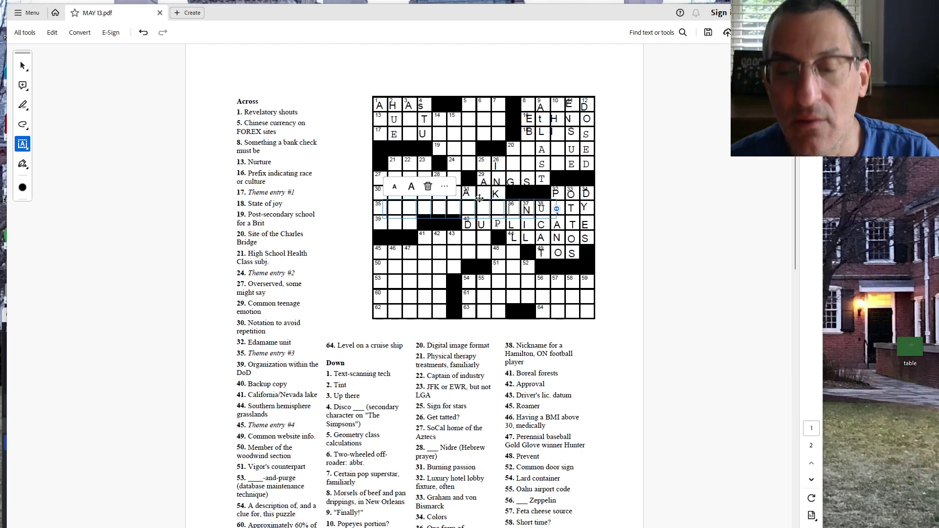
pyautogui.press('BackSpace')
pyautogui.press('BackSpace')
pyautogui.write('NI')
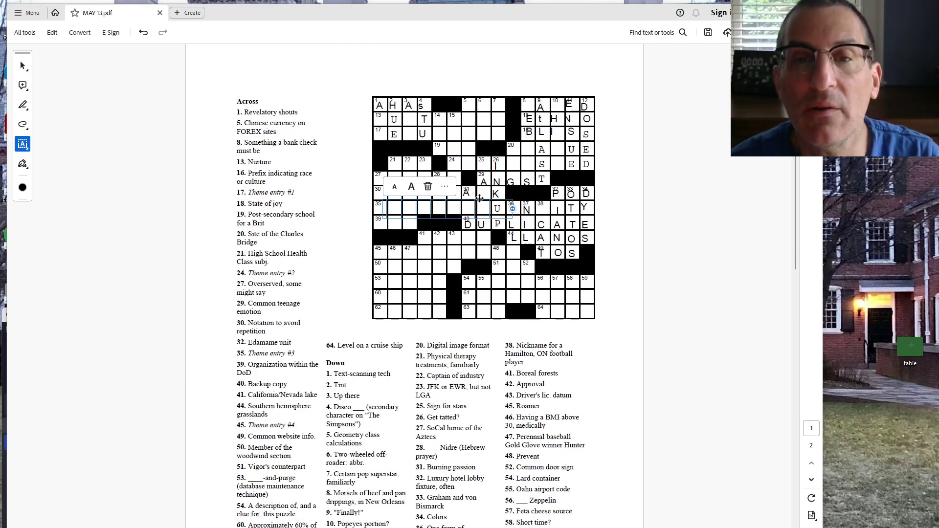
pyautogui.write('R')
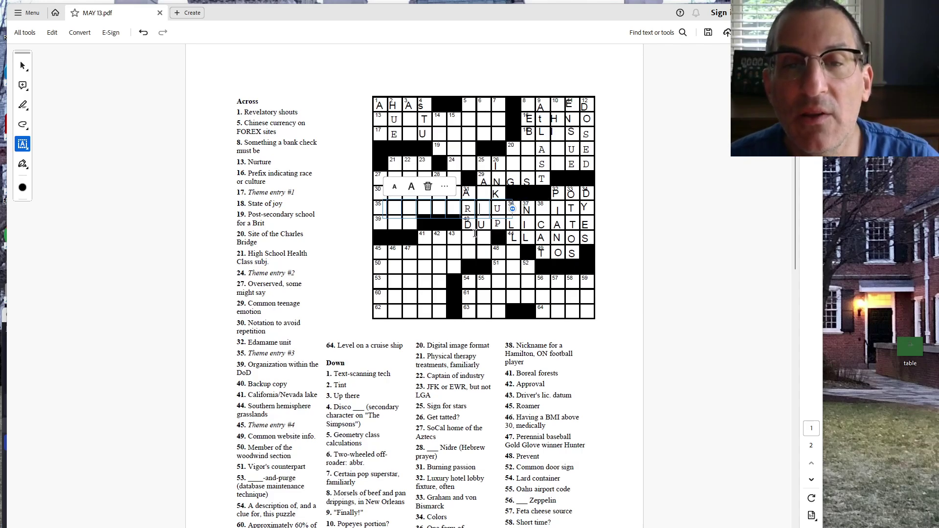
pyautogui.click(474, 236)
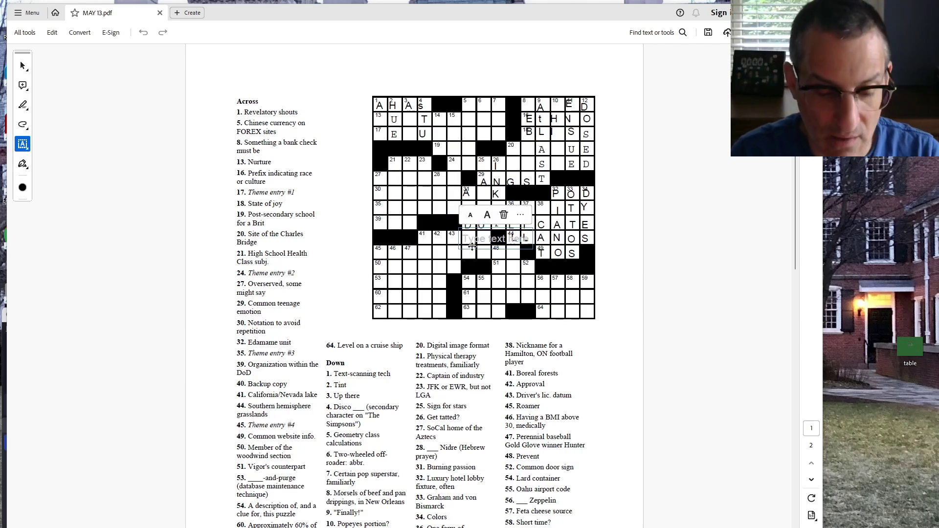
pyautogui.write('O')
pyautogui.click(466, 256)
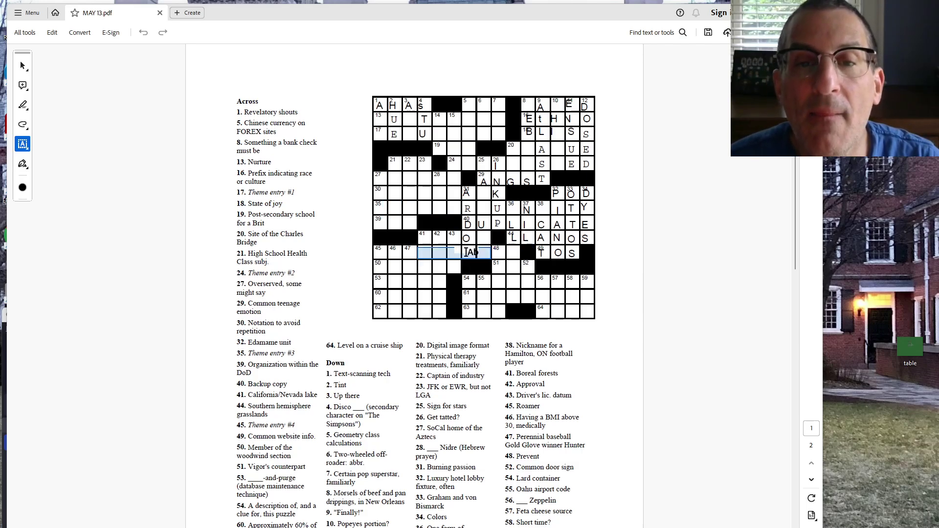
pyautogui.write('R')
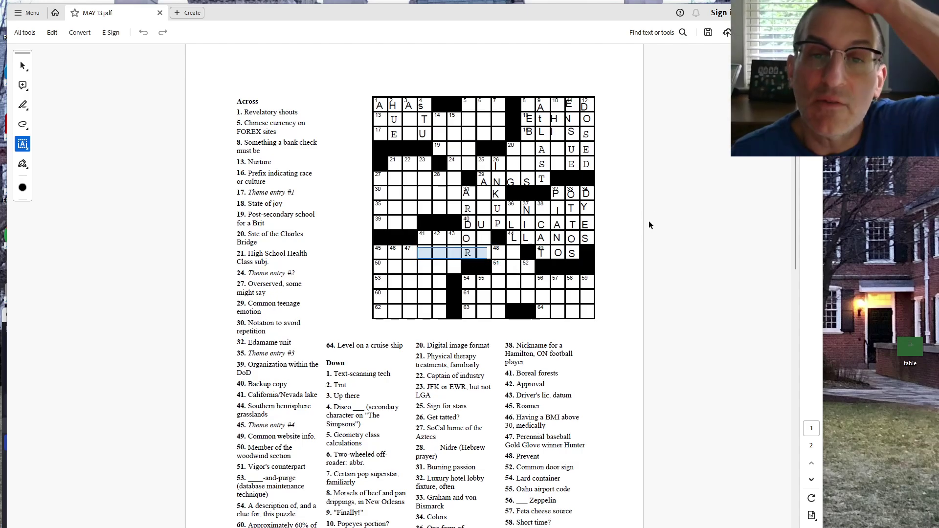
pyautogui.press('Escape')
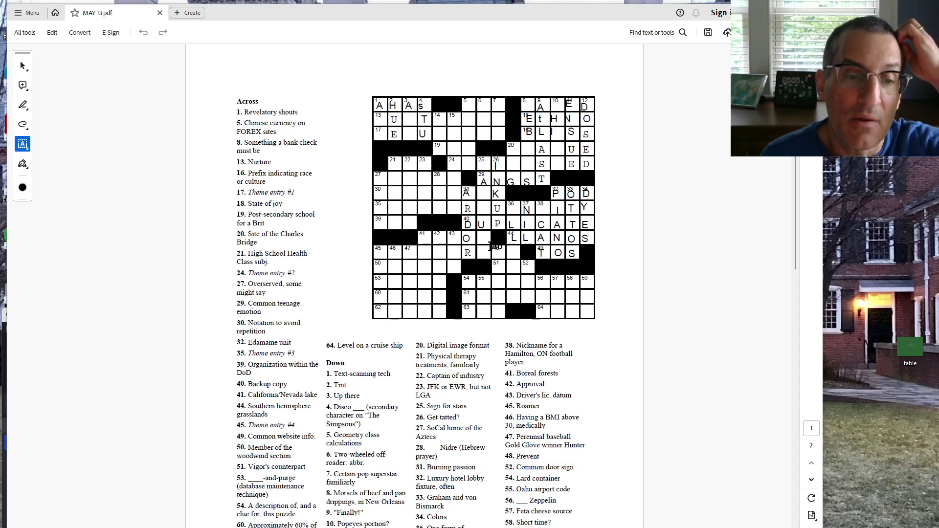
# Step: Enter TAHOE across from square 41 and an S in a narrowed bottom-row box
pyautogui.click(437, 239)
pyautogui.write('T')
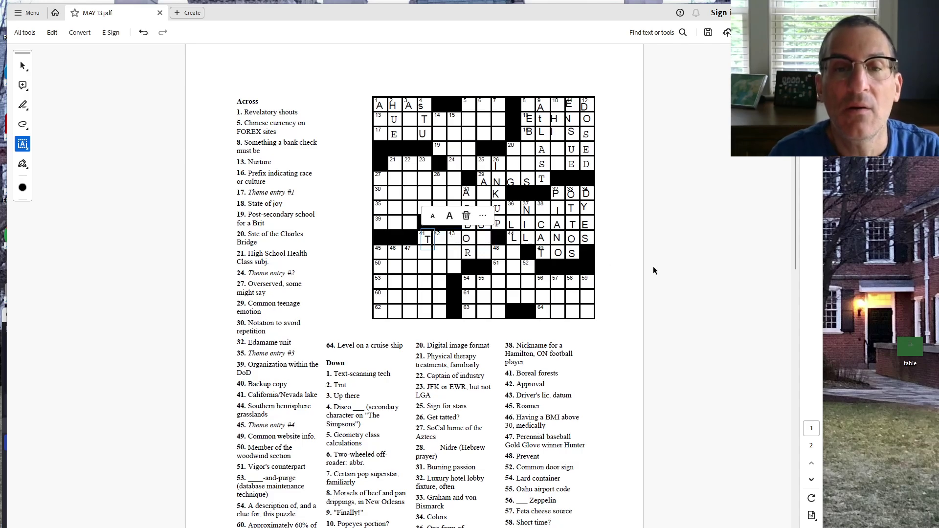
pyautogui.write('A')
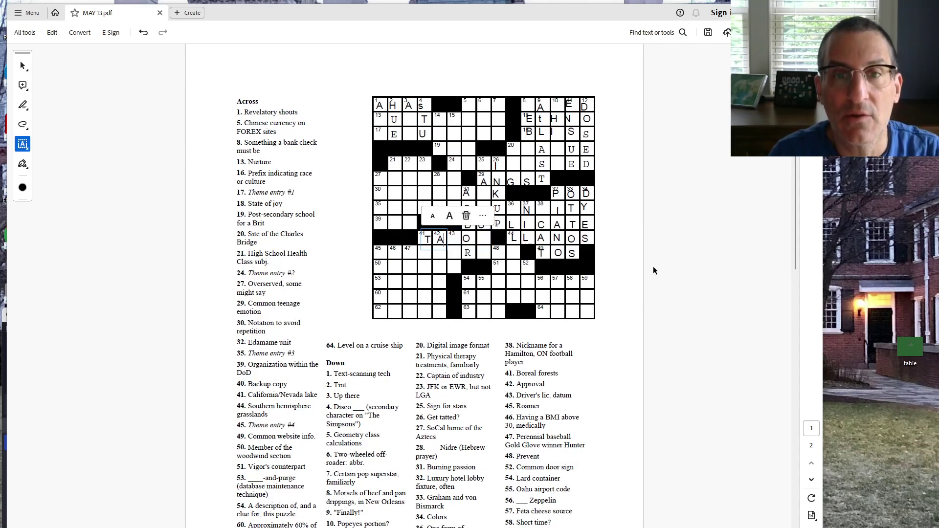
pyautogui.write('HO')
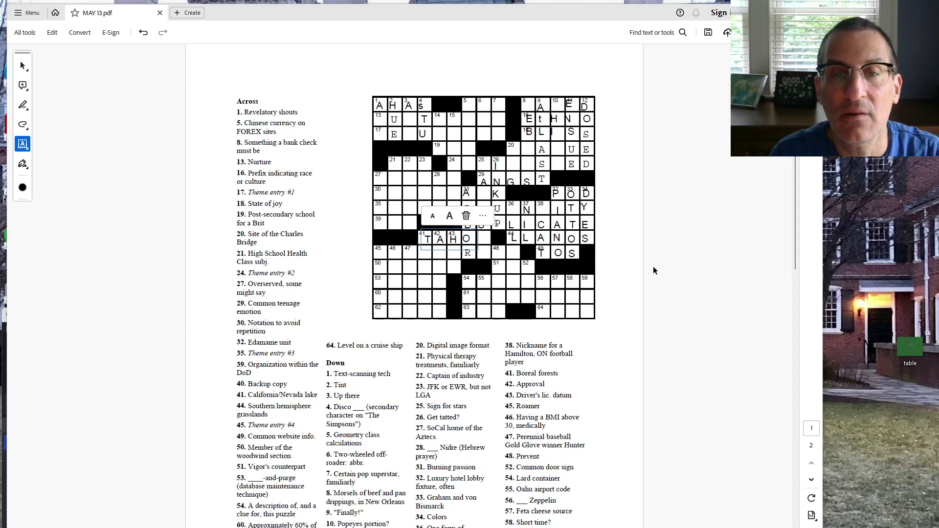
pyautogui.write('E')
pyautogui.click(653, 266)
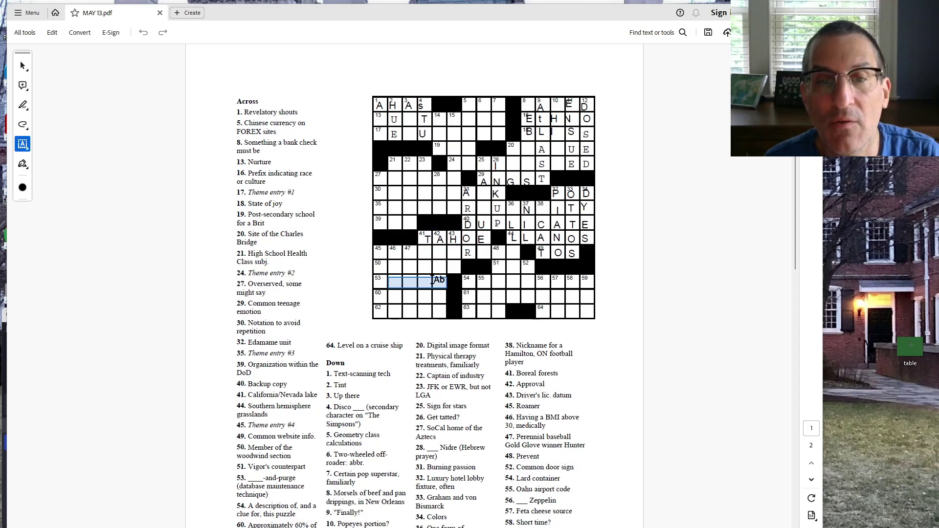
pyautogui.click(425, 312)
pyautogui.moveTo(453, 312); pyautogui.dragTo(409, 312)
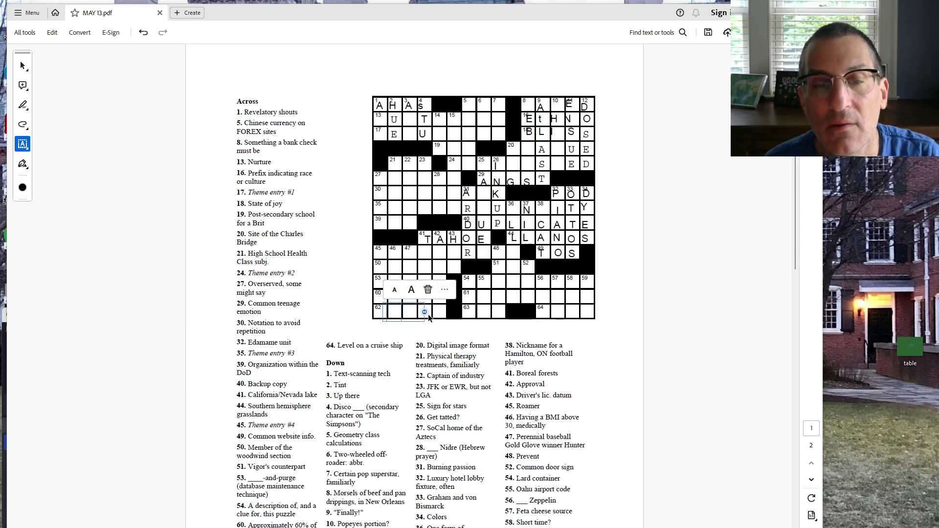
pyautogui.write('S')
pyautogui.click(522, 327)
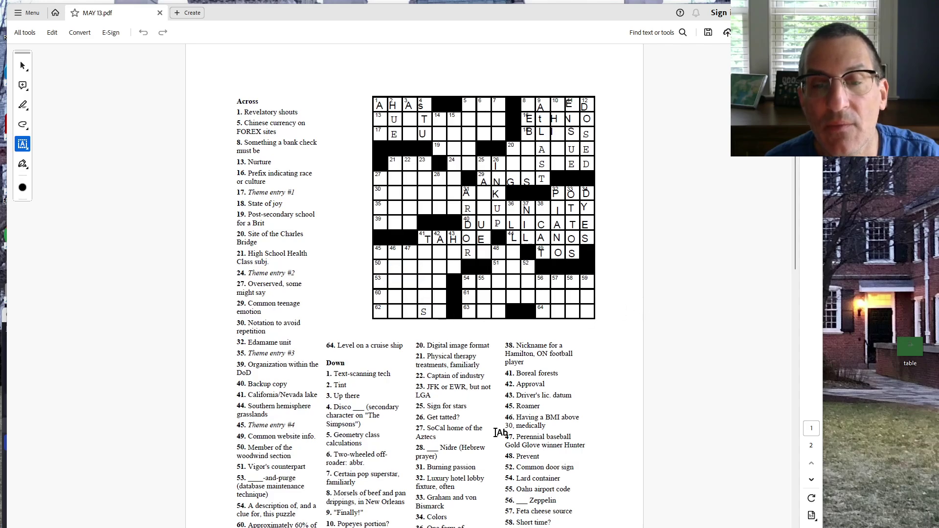
pyautogui.moveTo(388, 267); pyautogui.dragTo(448, 269)
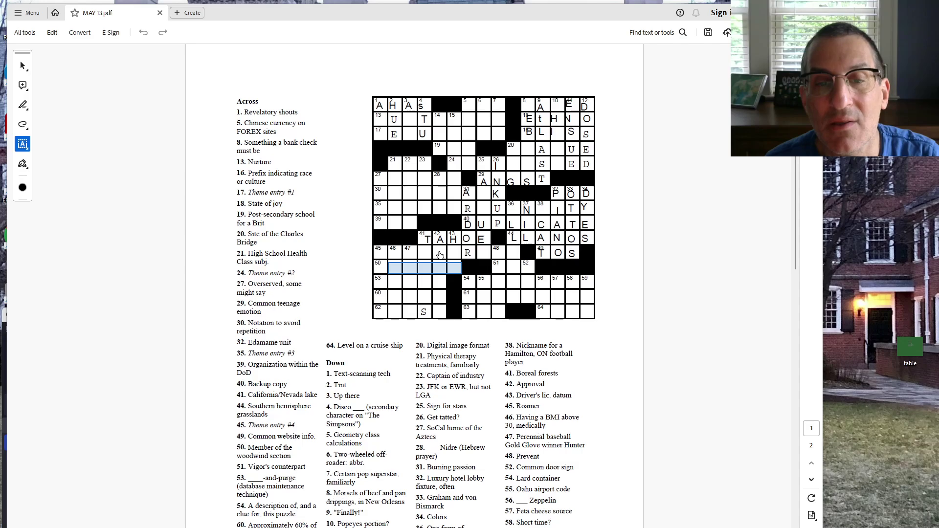
# Step: Make the bottom-row entry read IST and erase stray letters in square 64
pyautogui.click(441, 255)
pyautogui.scroll(-1, 264, 509)
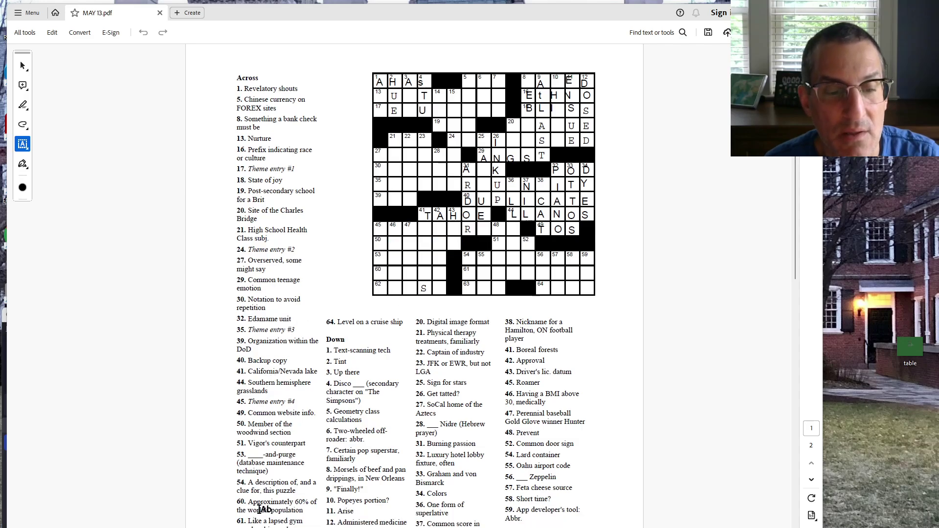
pyautogui.scroll(1, 263, 509)
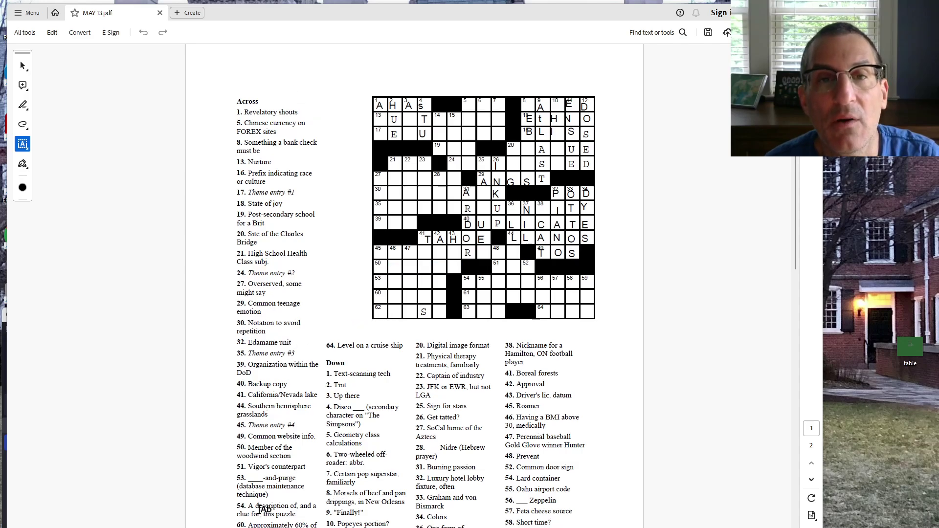
pyautogui.scroll(-1, 264, 508)
pyautogui.click(407, 287)
pyautogui.write('I')
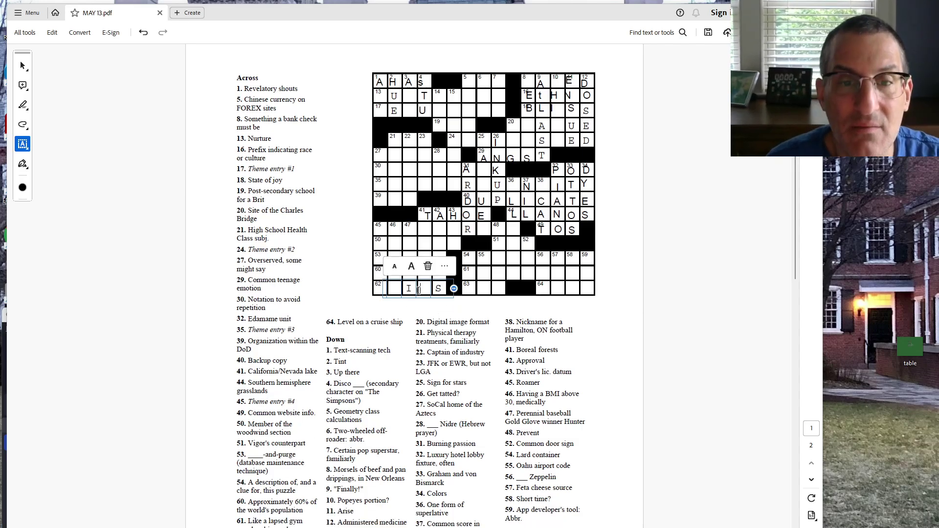
pyautogui.press('Delete')
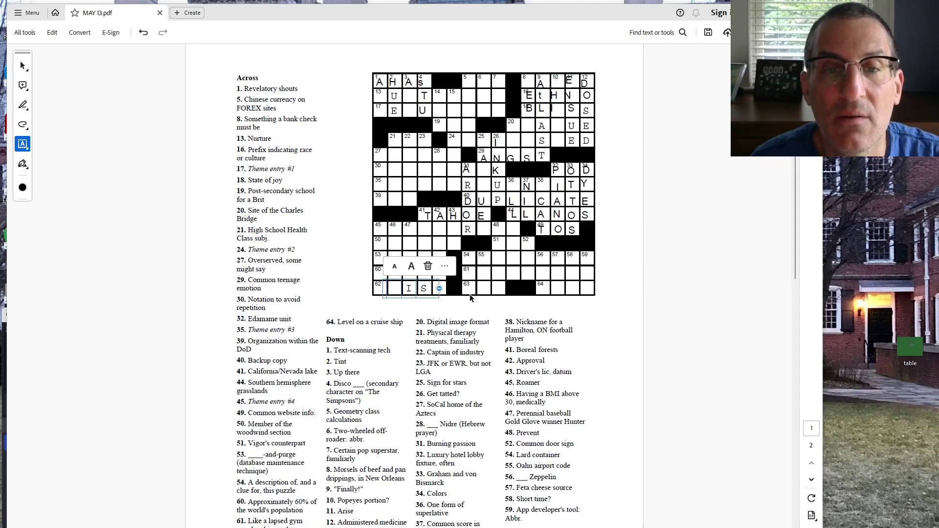
pyautogui.write('T')
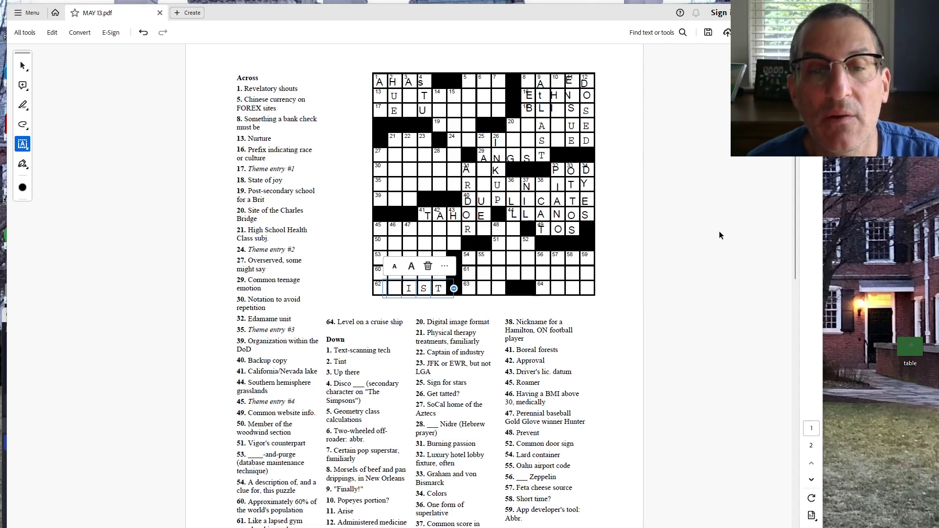
pyautogui.click(718, 233)
pyautogui.click(571, 289)
pyautogui.write('TA')
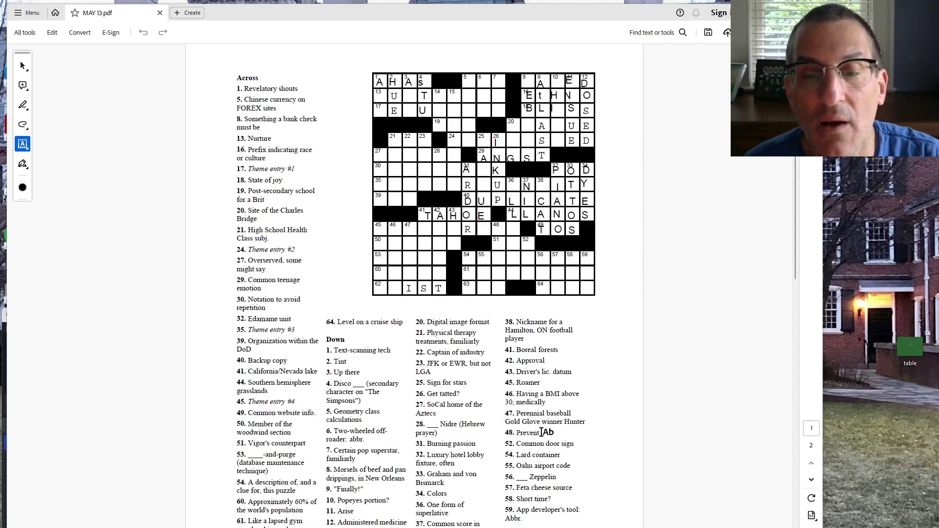
pyautogui.press('BackSpace')
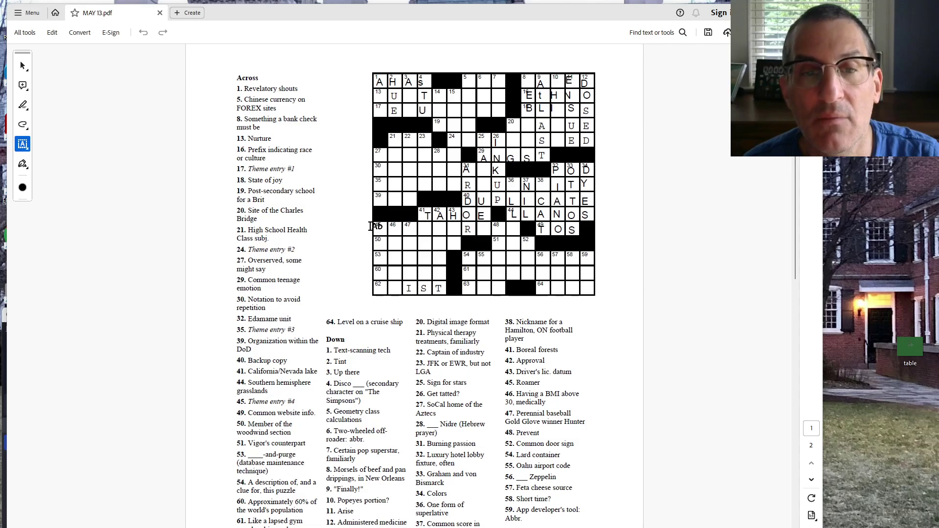
# Step: Enter OBESE down the column from square 46
pyautogui.click(400, 230)
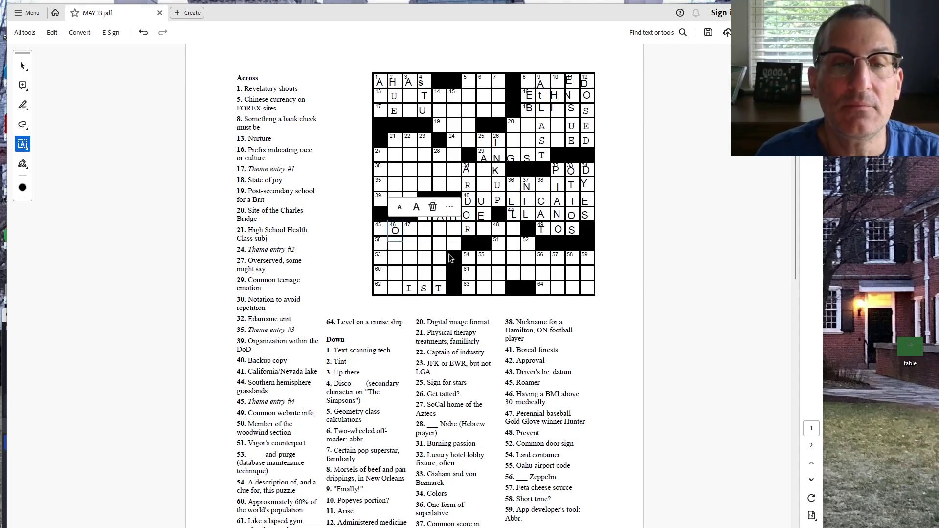
pyautogui.write('O')
pyautogui.click(396, 243)
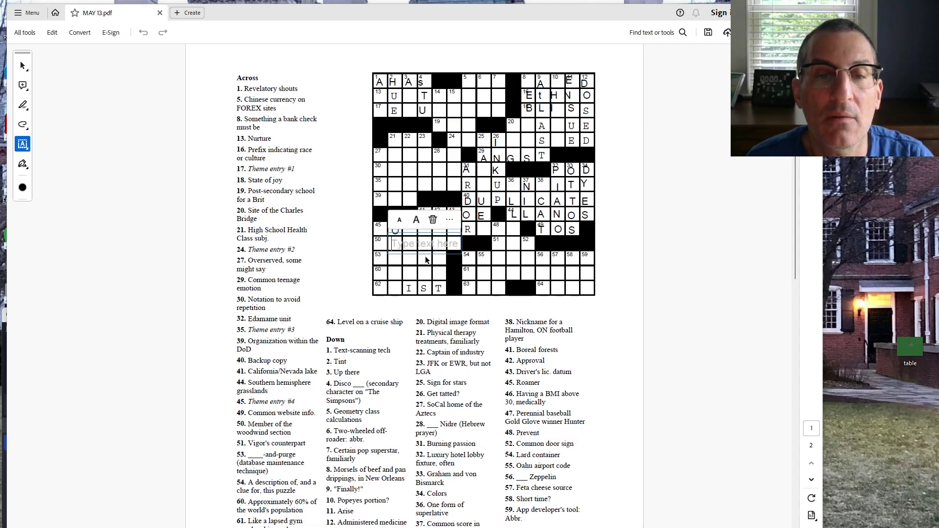
pyautogui.write('B')
pyautogui.click(400, 259)
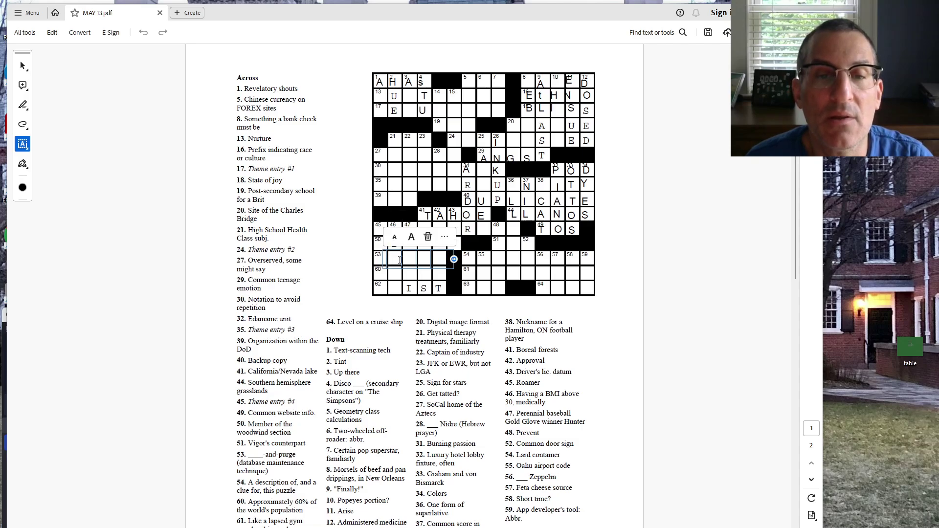
pyautogui.write('E')
pyautogui.click(403, 276)
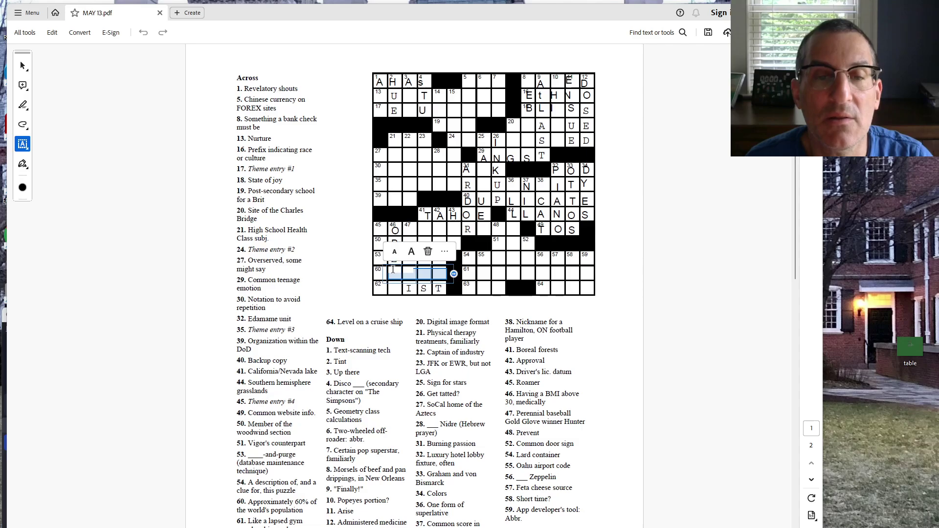
pyautogui.write('S')
# Step: Add T to the bottom row so it reads EIST, and start A at cell 60
pyautogui.click(395, 289)
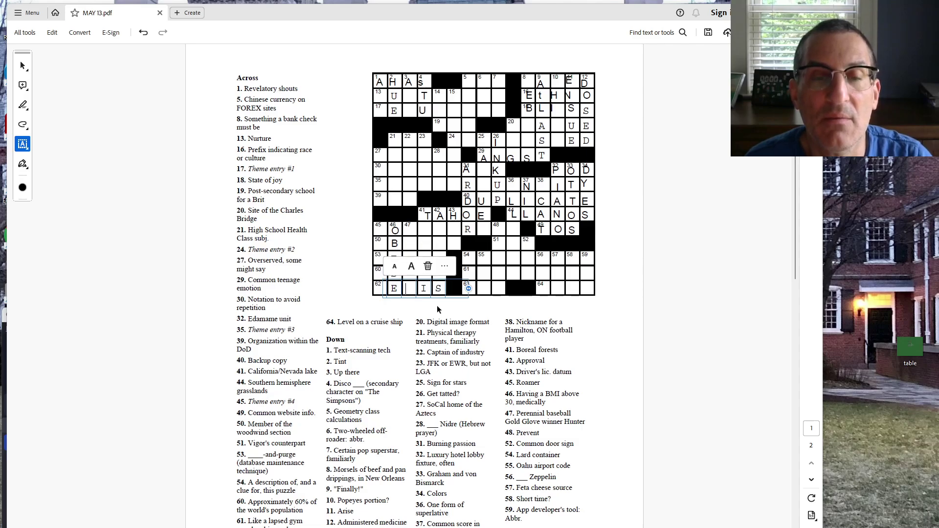
pyautogui.write('T')
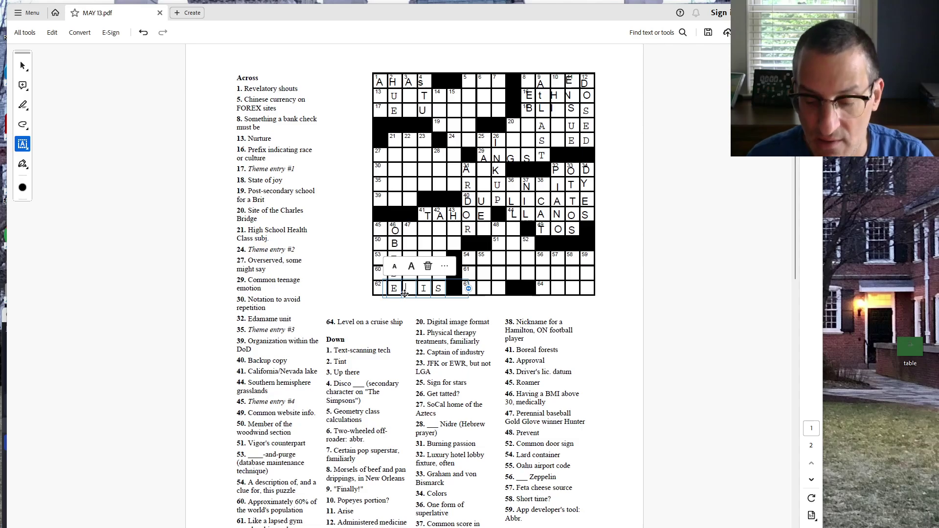
pyautogui.click(377, 289)
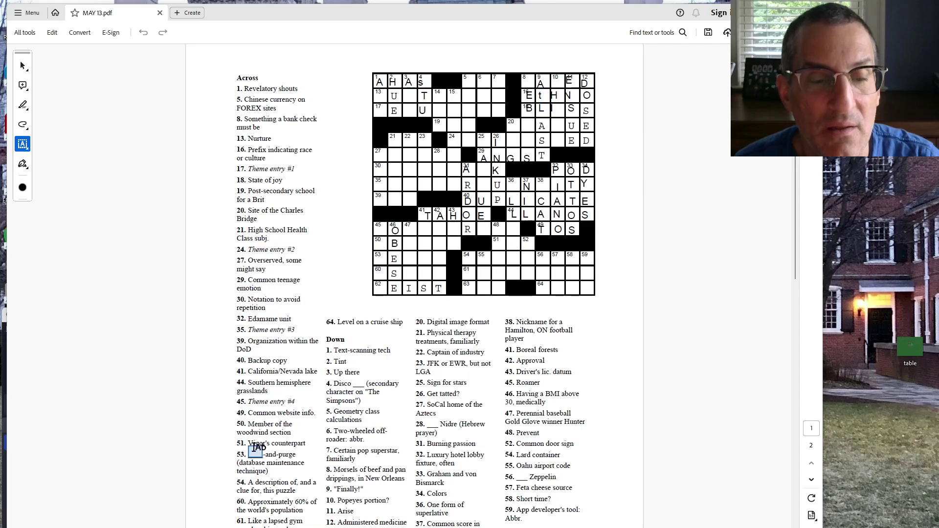
pyautogui.click(383, 275)
pyautogui.write('A S')
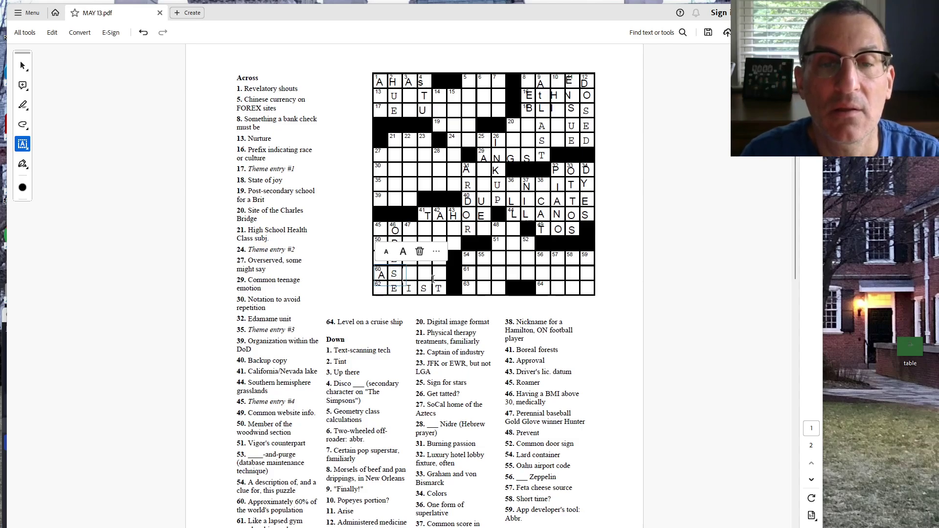
pyautogui.write(' I')
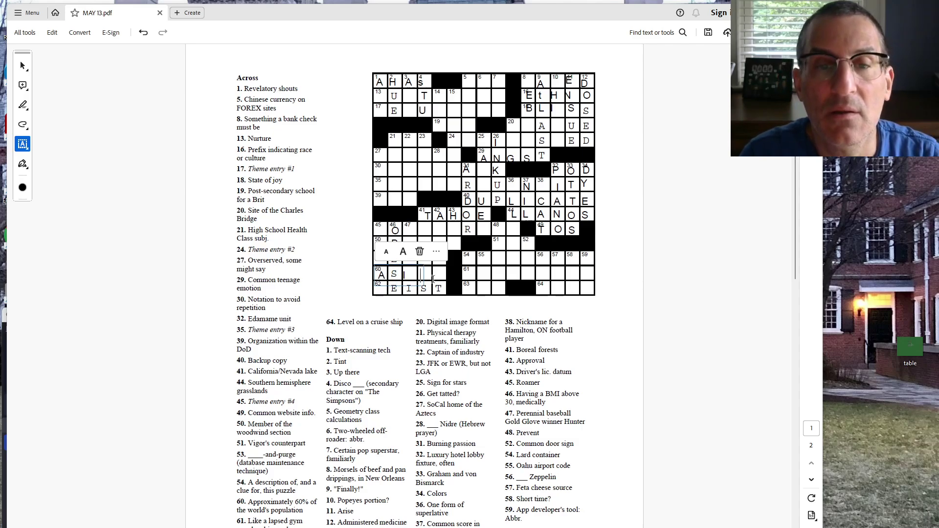
pyautogui.write('  A N')
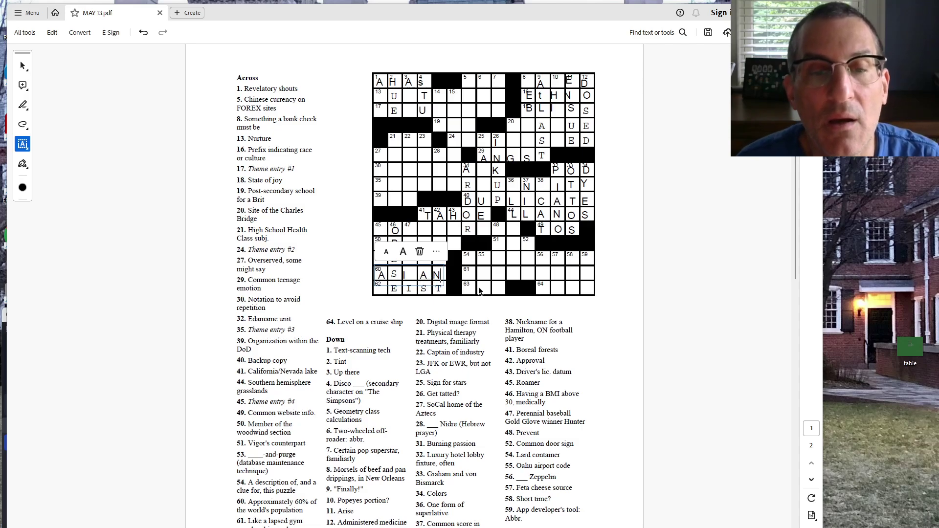
# Step: Complete ASIAN, then enter OBOIST across row 50 and MERGE across row 53
pyautogui.click(345, 196)
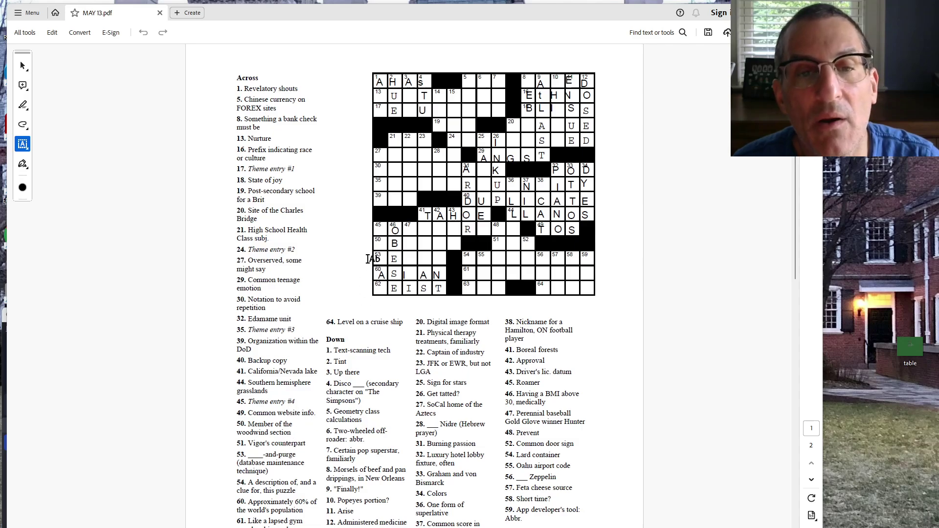
pyautogui.click(382, 244)
pyautogui.write('O B O I S')
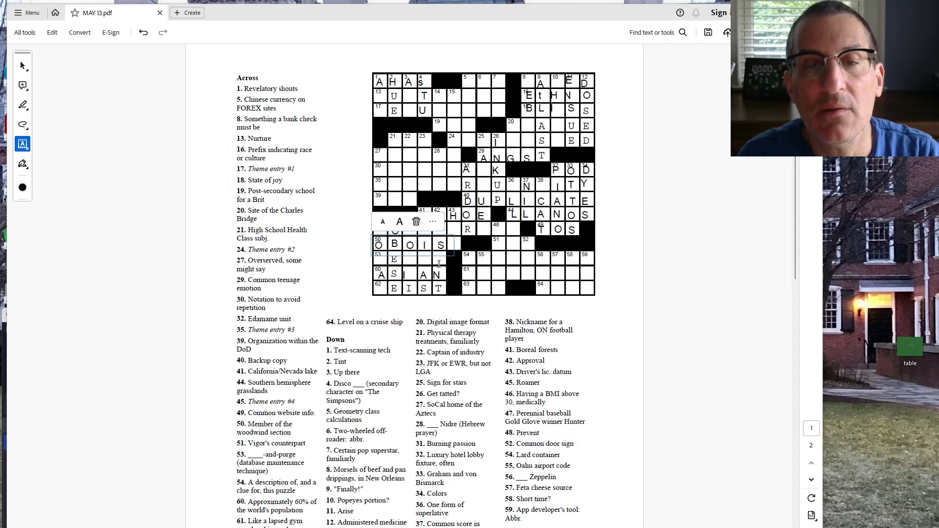
pyautogui.write(' T')
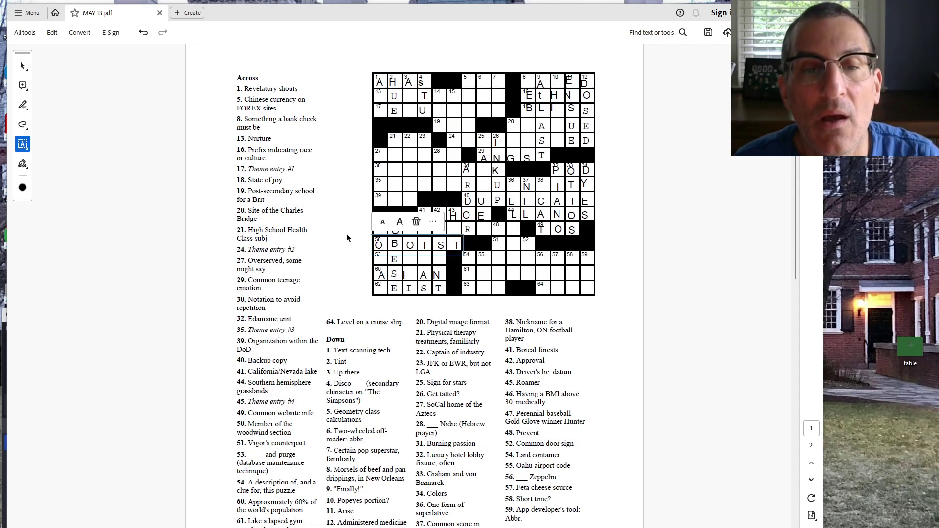
pyautogui.click(338, 247)
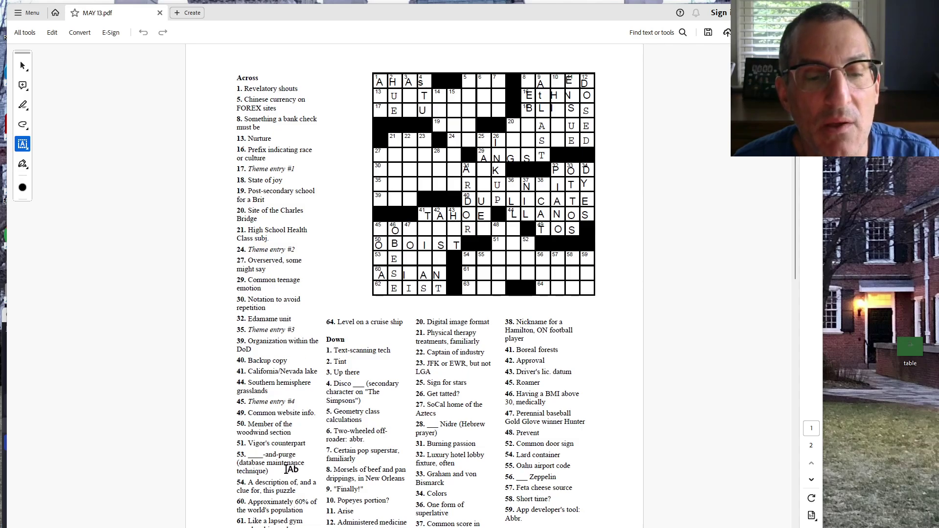
pyautogui.click(378, 258)
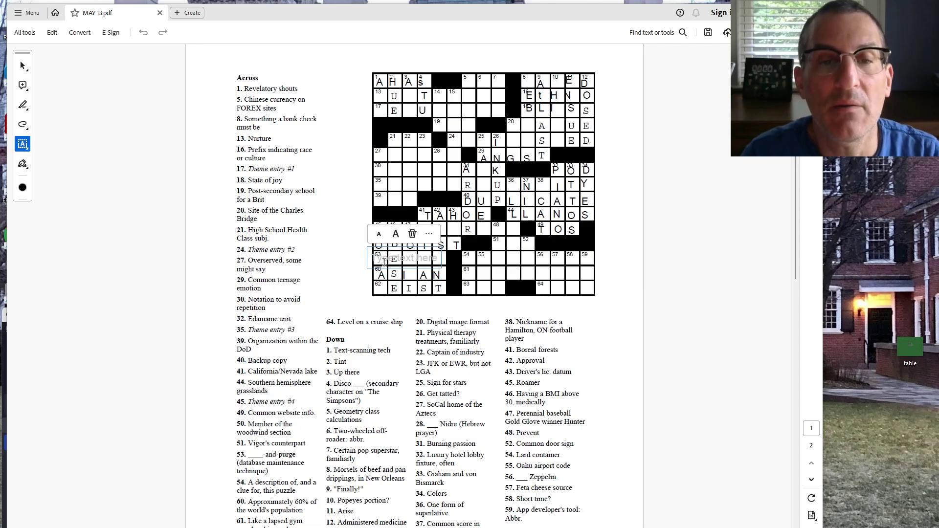
pyautogui.write('M E R G')
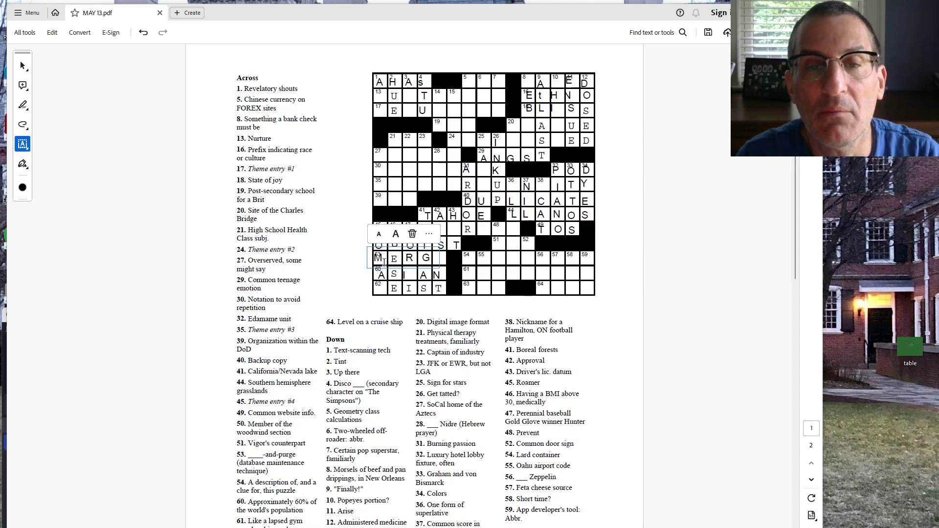
pyautogui.write(' E')
pyautogui.click(354, 265)
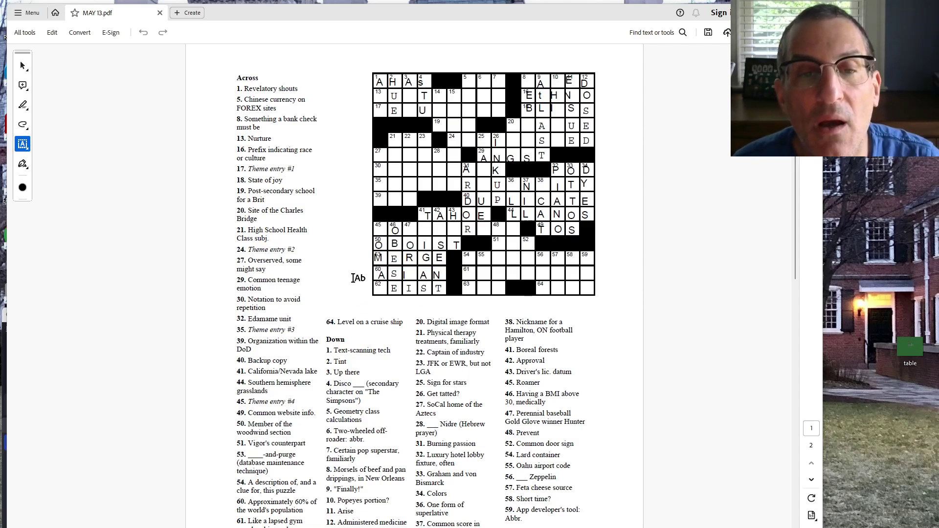
# Step: Add D at cell 62 so the bottom row reads DEIST
pyautogui.click(381, 230)
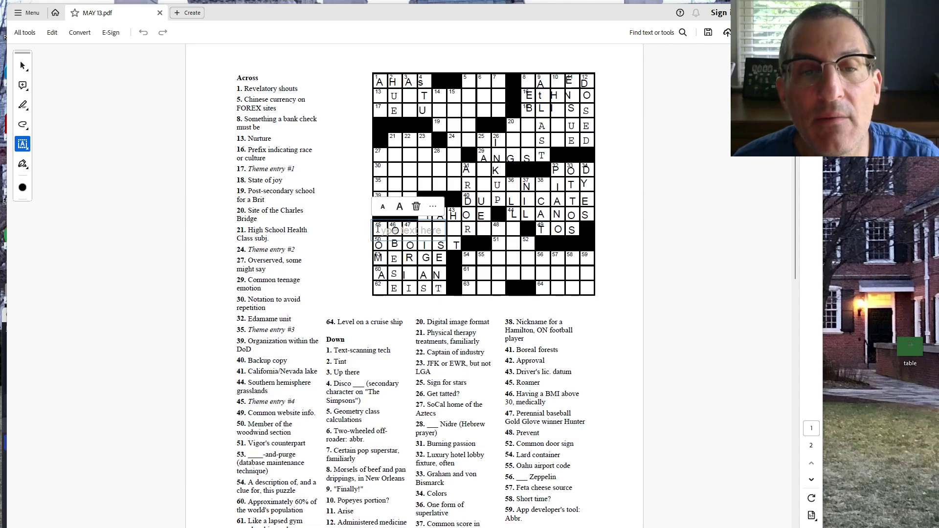
pyautogui.write('N')
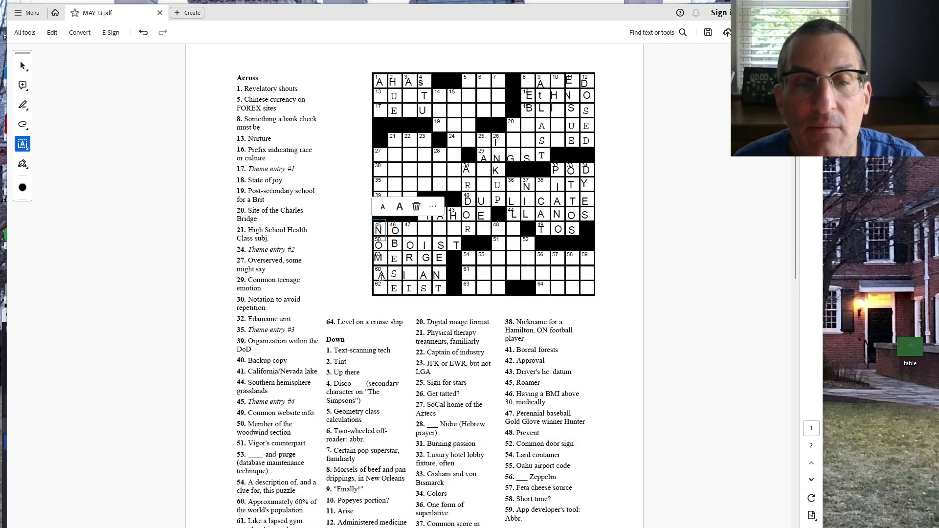
pyautogui.click(381, 289)
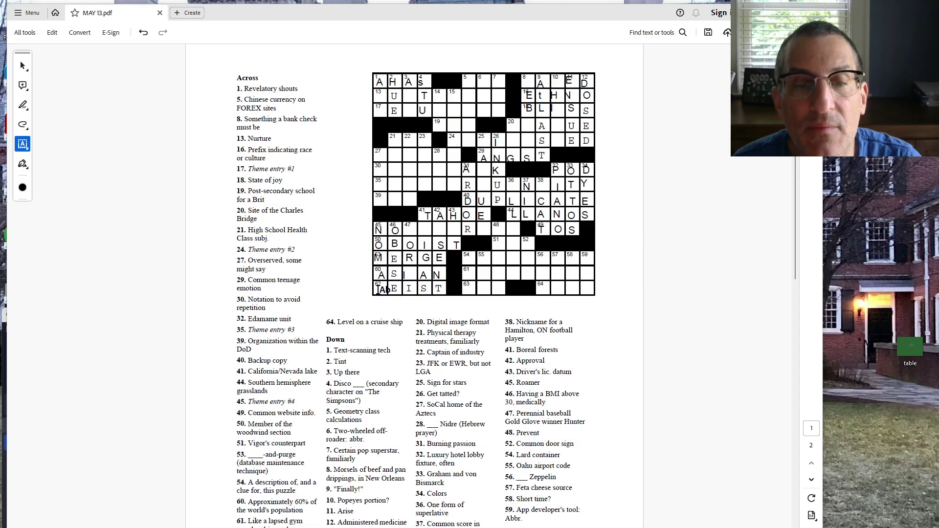
pyautogui.click(379, 288)
pyautogui.write('D')
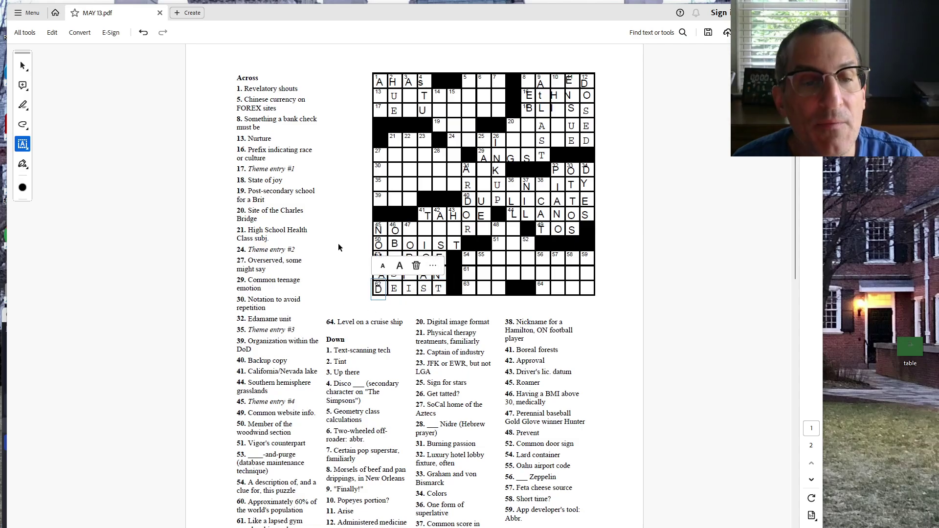
pyautogui.click(338, 248)
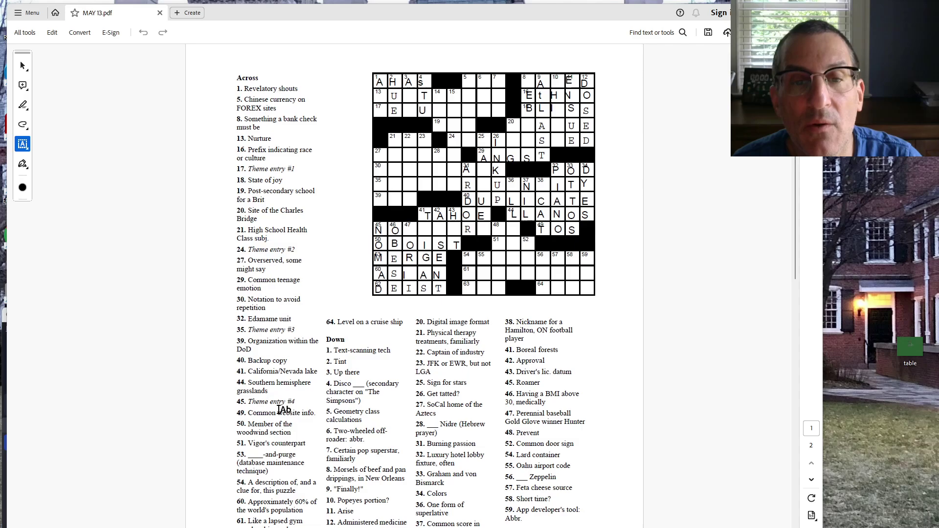
pyautogui.click(408, 230)
pyautogui.write('T')
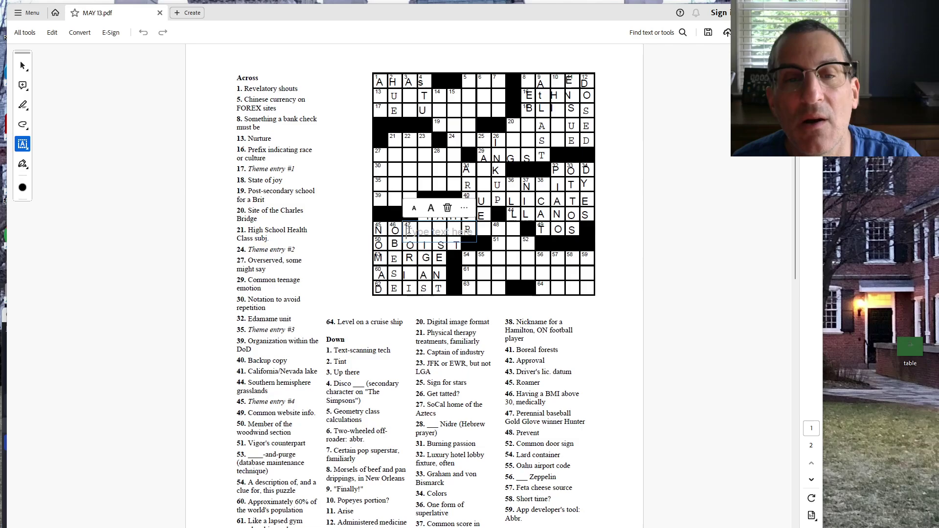
pyautogui.click(633, 289)
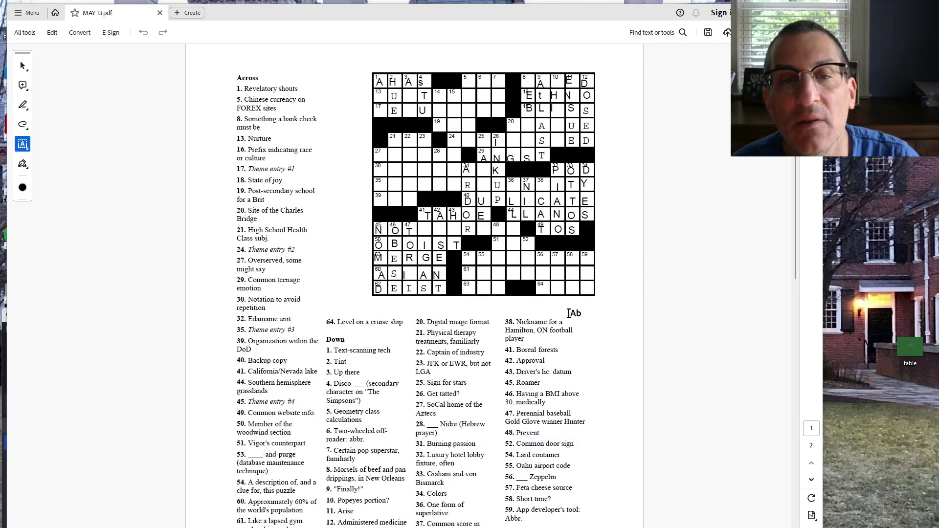
# Step: Remove extra spaces from the row-45 letters so they read NOTASGR
pyautogui.click(427, 228)
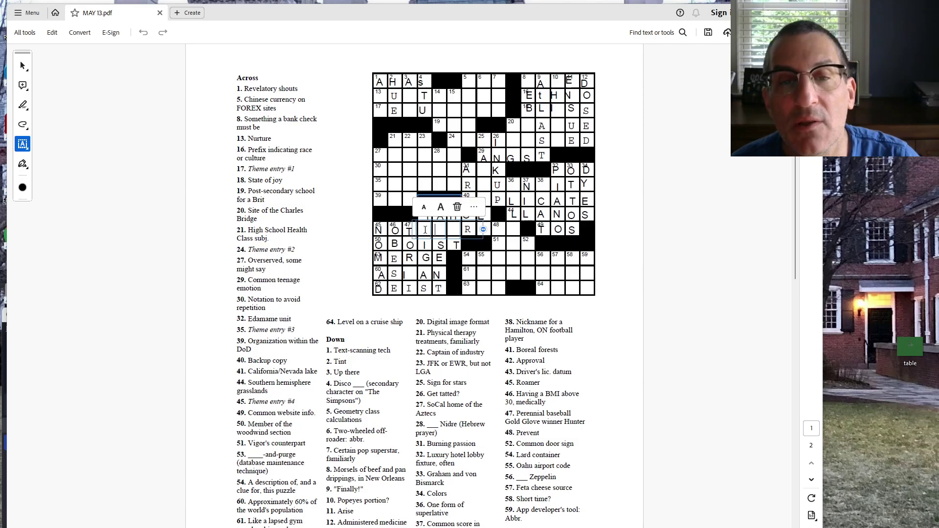
pyautogui.write('A')
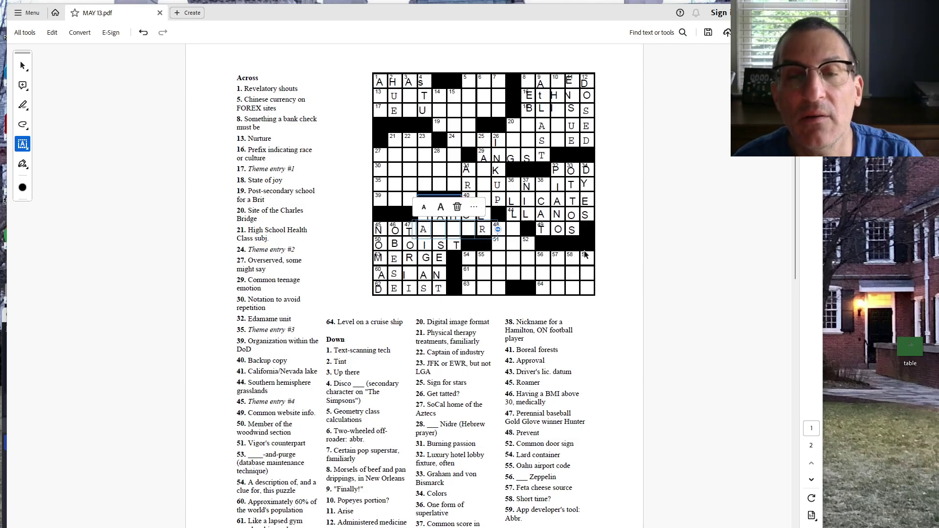
pyautogui.press('BackSpace')
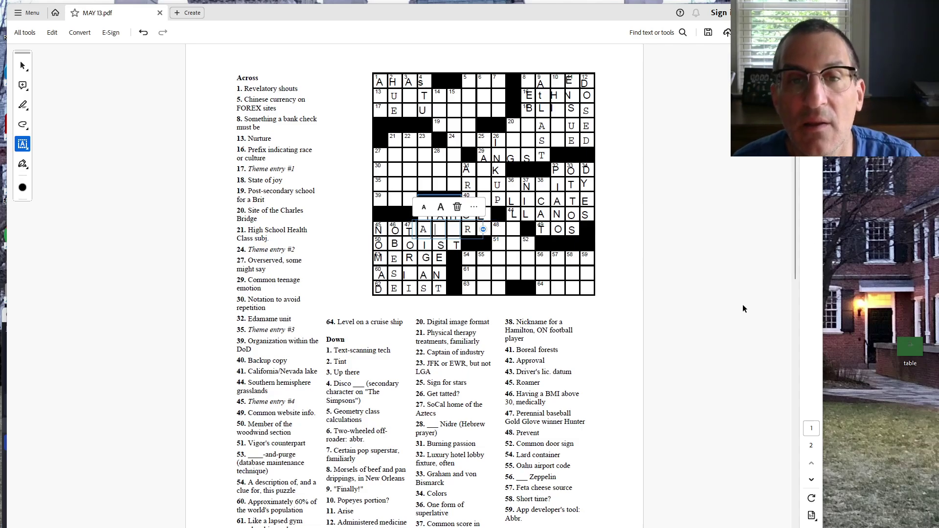
pyautogui.click(438, 228)
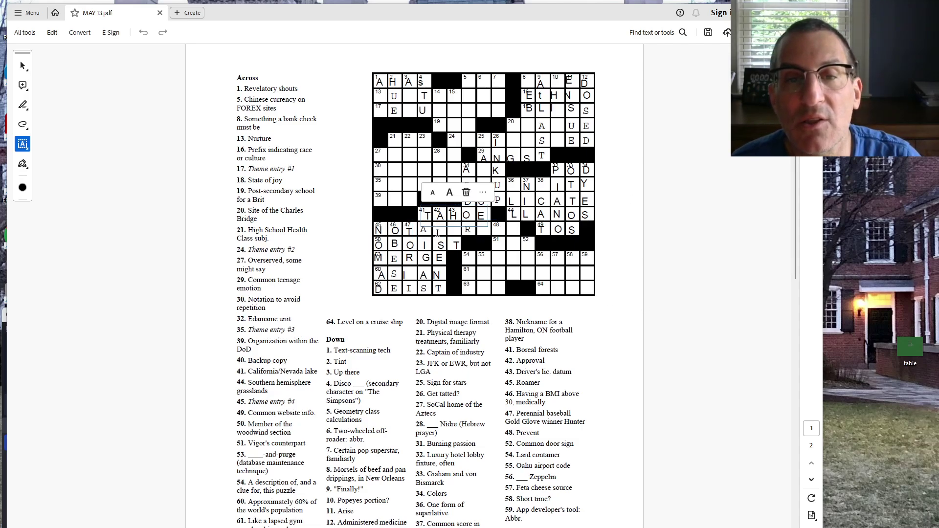
pyautogui.write('S')
pyautogui.click(497, 229)
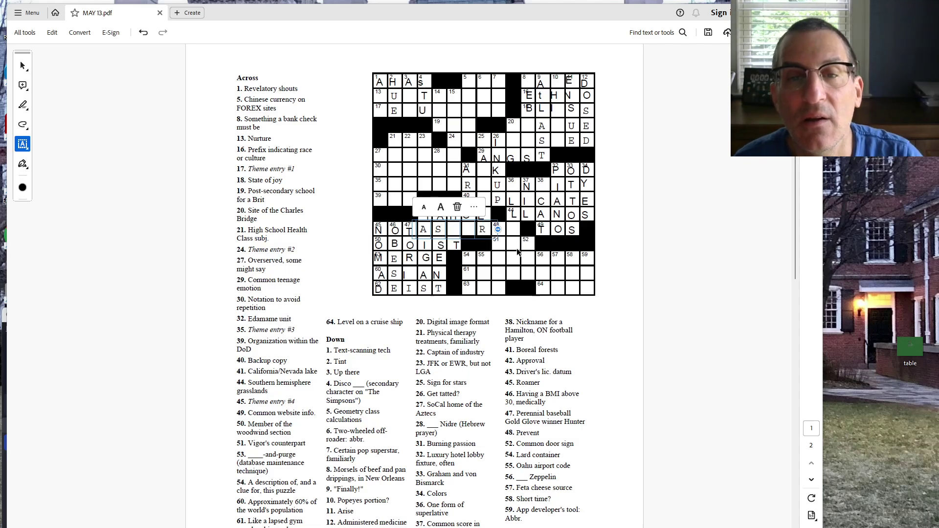
pyautogui.click(693, 252)
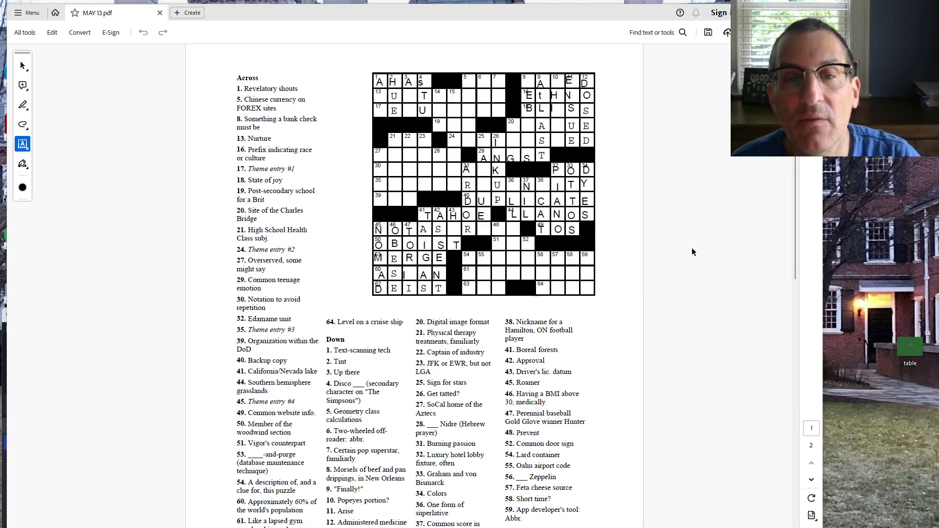
pyautogui.click(453, 230)
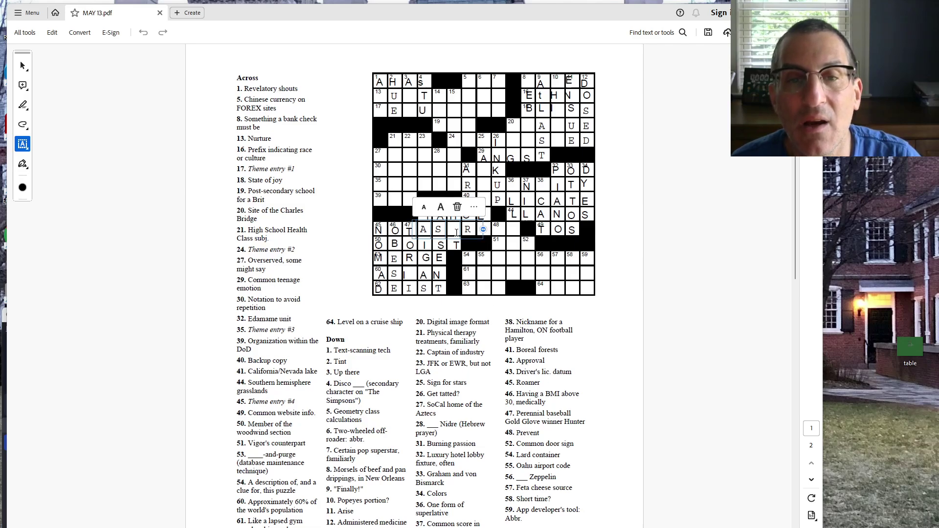
pyautogui.write('G')
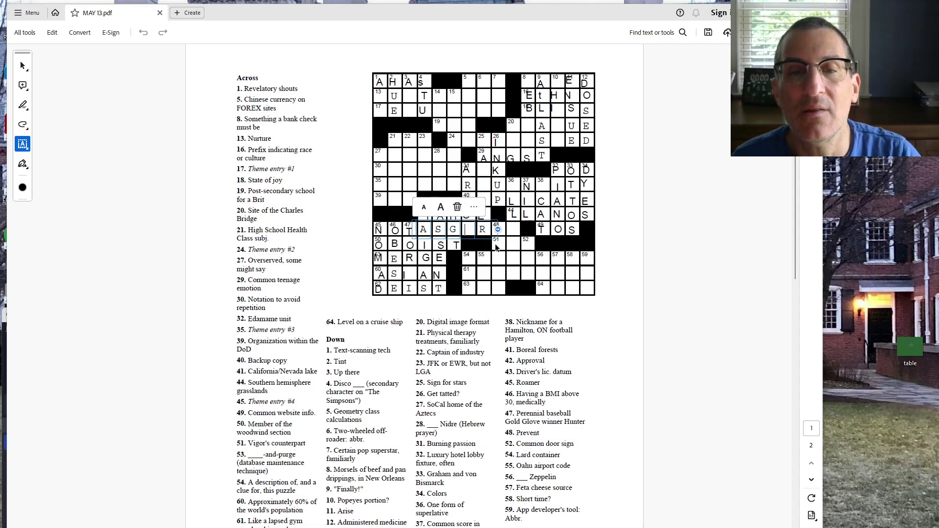
pyautogui.press('Delete')
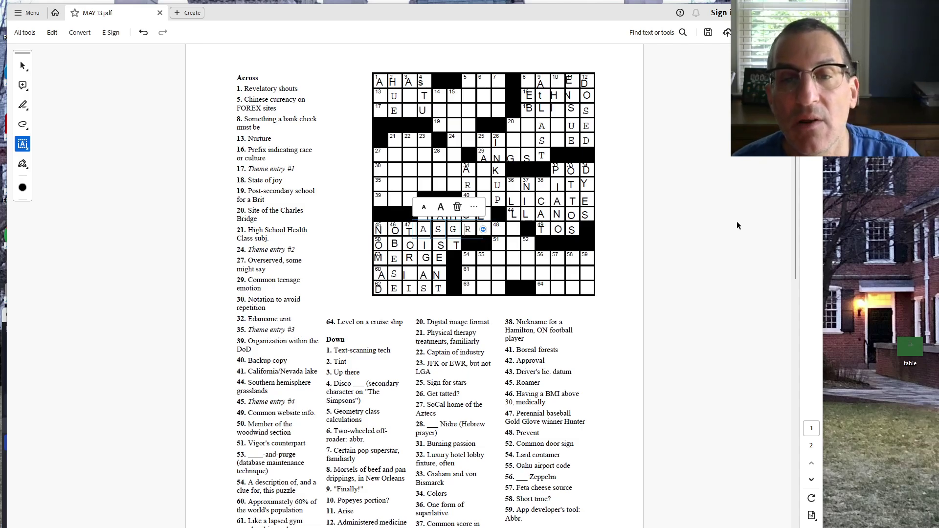
pyautogui.click(719, 236)
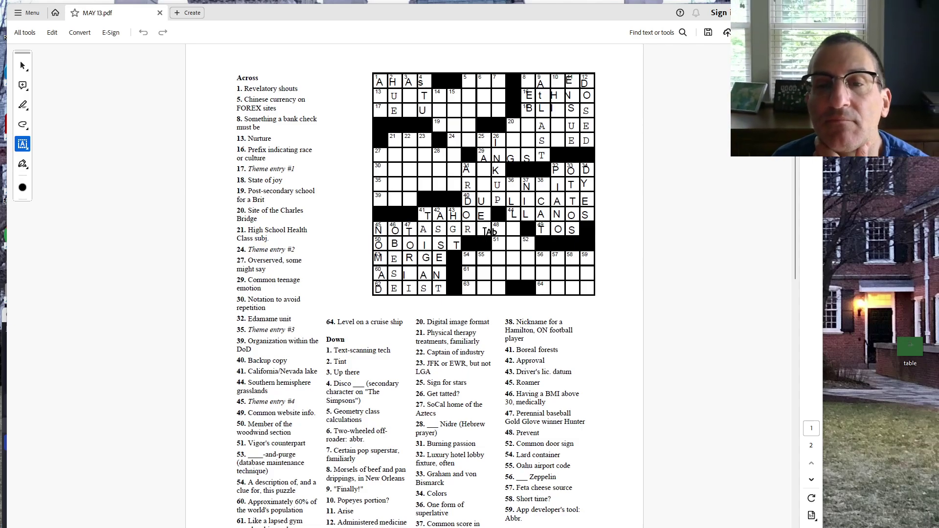
# Step: Mark the empty squares after 64 in the bottom row and in row 54
pyautogui.moveTo(479, 273); pyautogui.dragTo(595, 273)
pyautogui.click(596, 273)
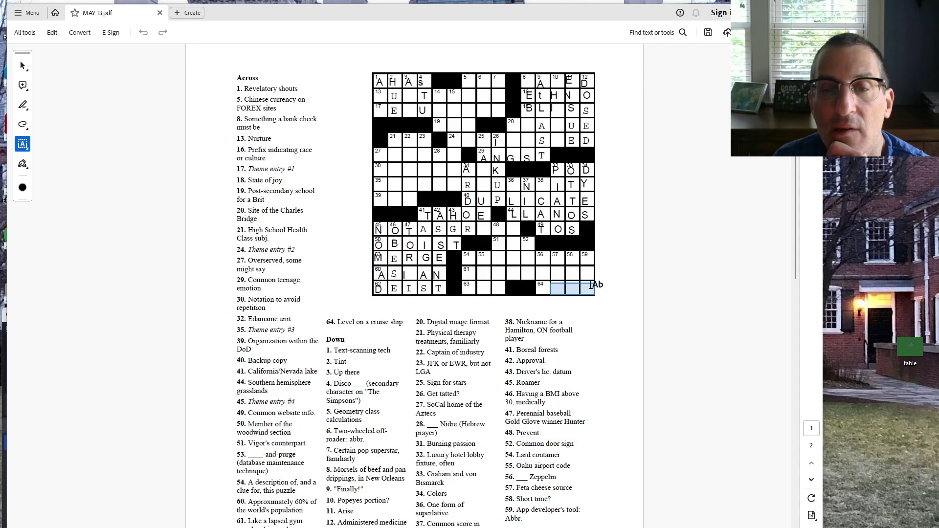
pyautogui.moveTo(536, 259); pyautogui.dragTo(479, 259)
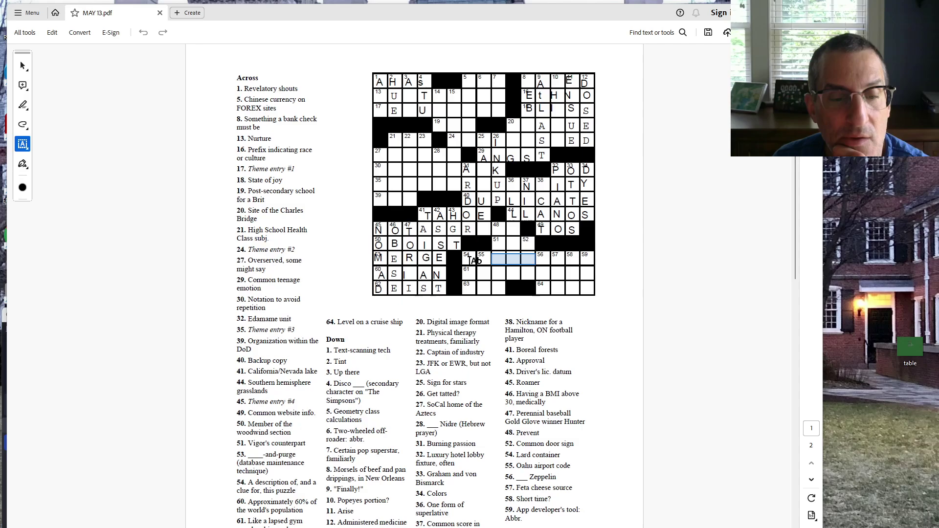
pyautogui.click(473, 258)
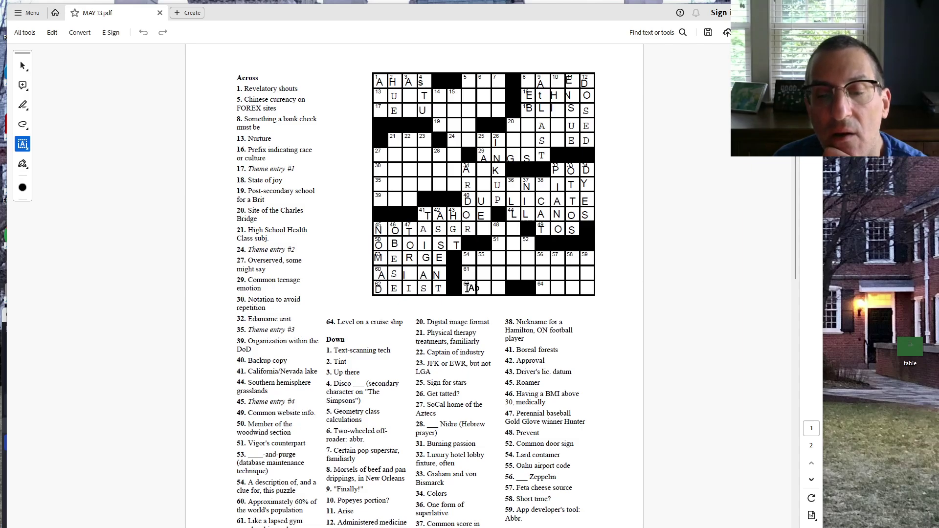
# Step: Enter LED down from square 56 and EW down from square 57, removing the extra E
pyautogui.moveTo(476, 289); pyautogui.dragTo(587, 273)
pyautogui.click(547, 261)
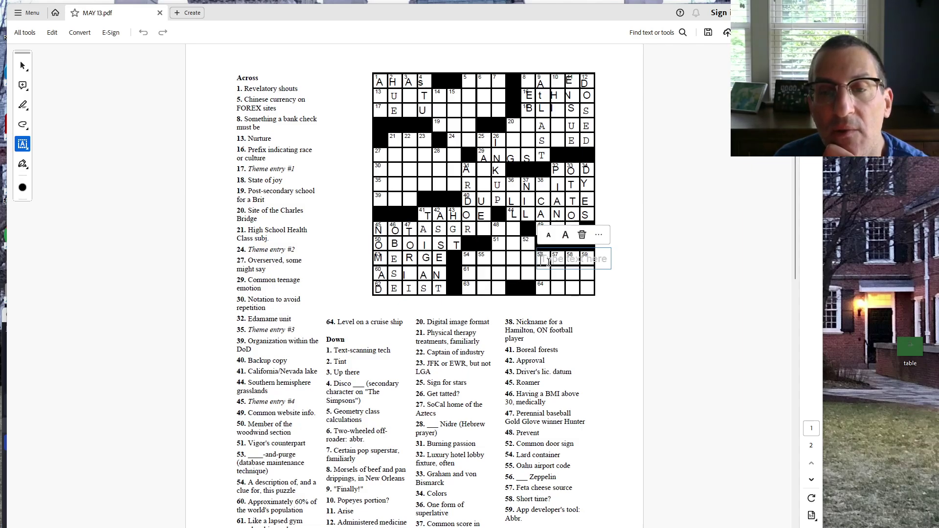
pyautogui.write('L')
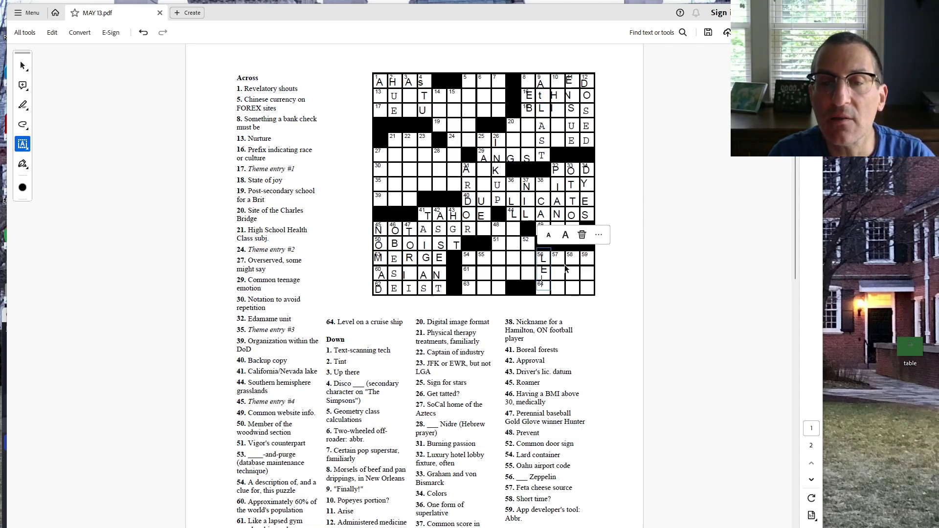
pyautogui.write('D')
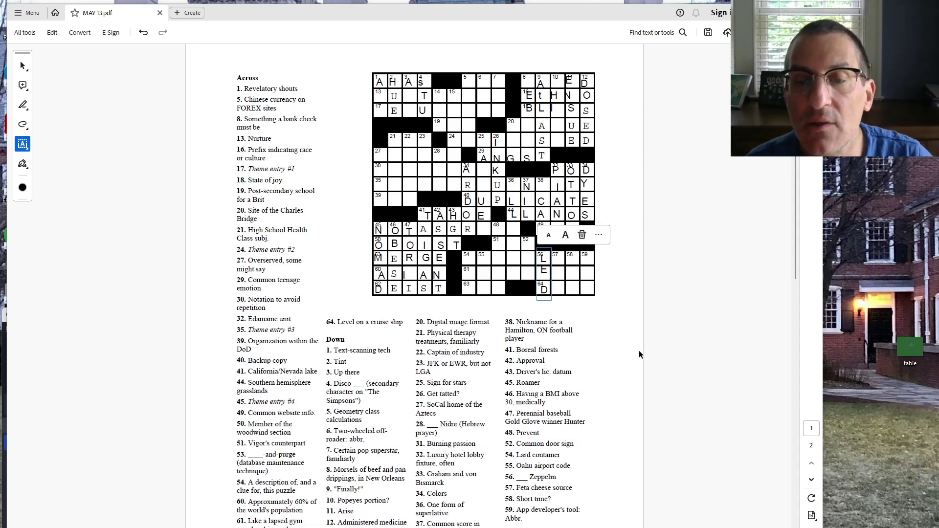
pyautogui.click(561, 260)
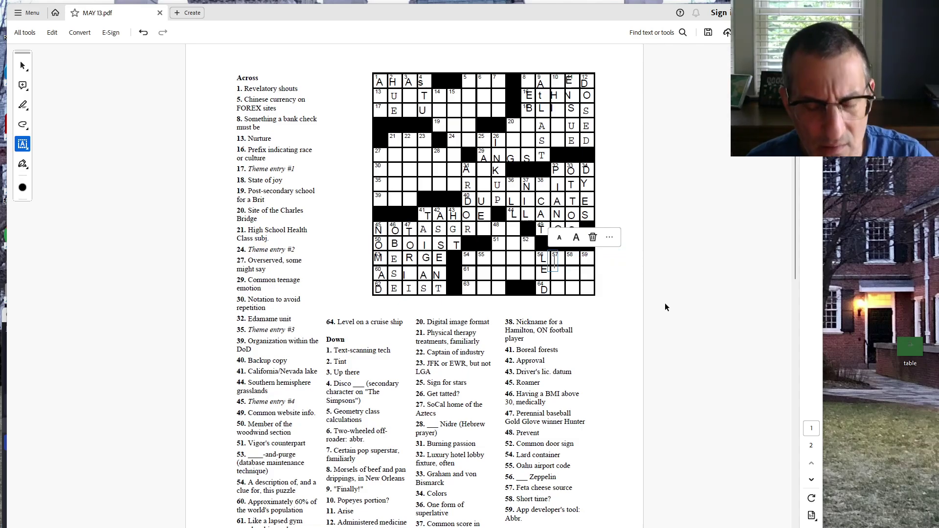
pyautogui.write('E')
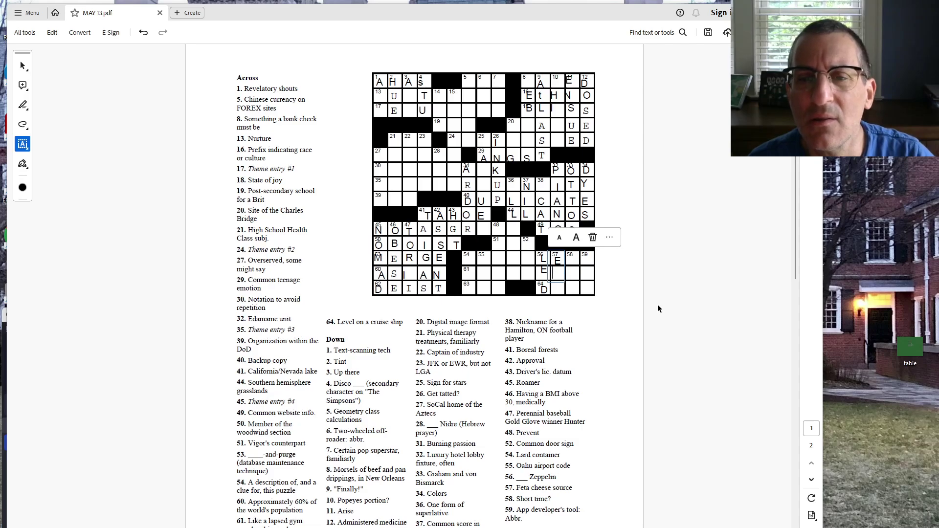
pyautogui.write('W')
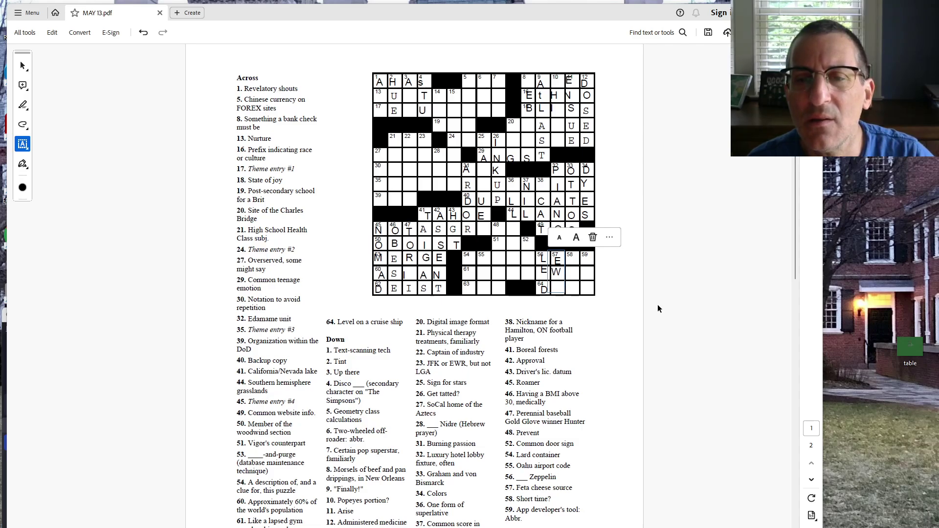
pyautogui.write('E')
pyautogui.press('BackSpace')
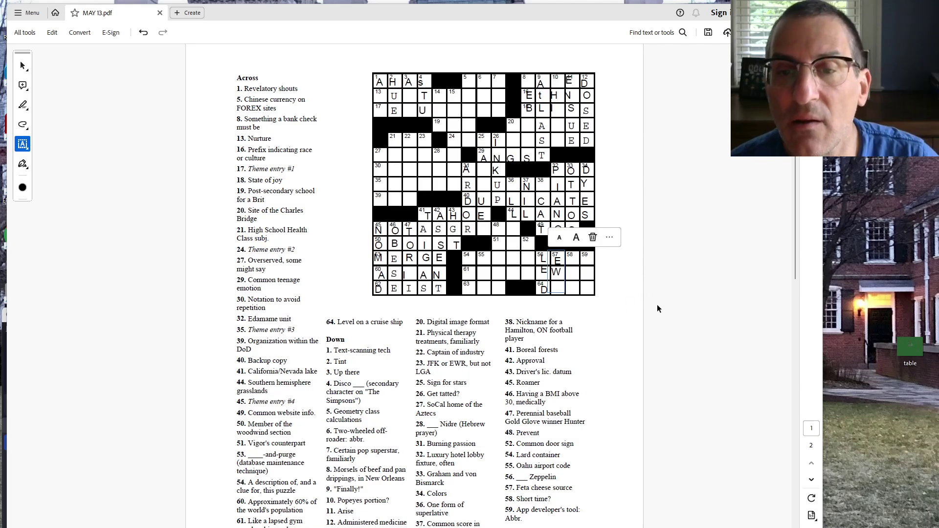
# Step: Enter C K, A S and E into the remaining bottom-right squares
pyautogui.click(658, 305)
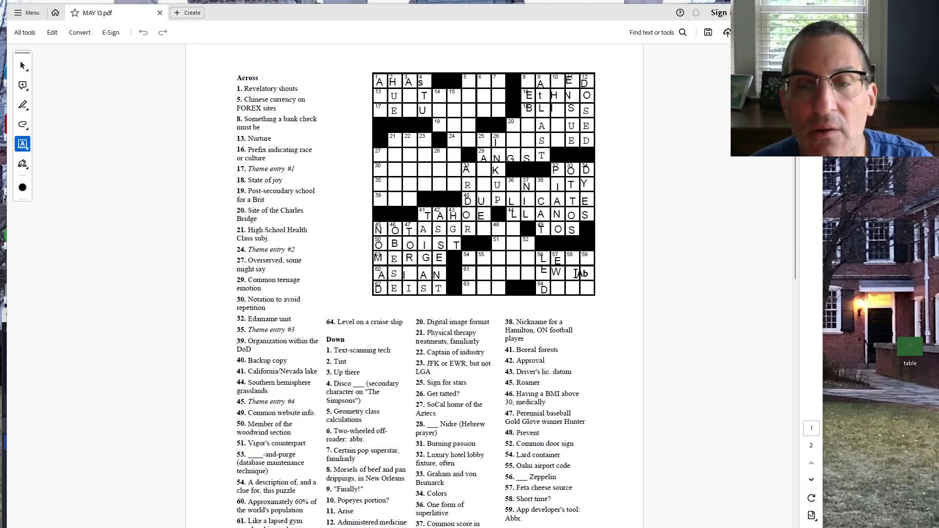
pyautogui.click(558, 288)
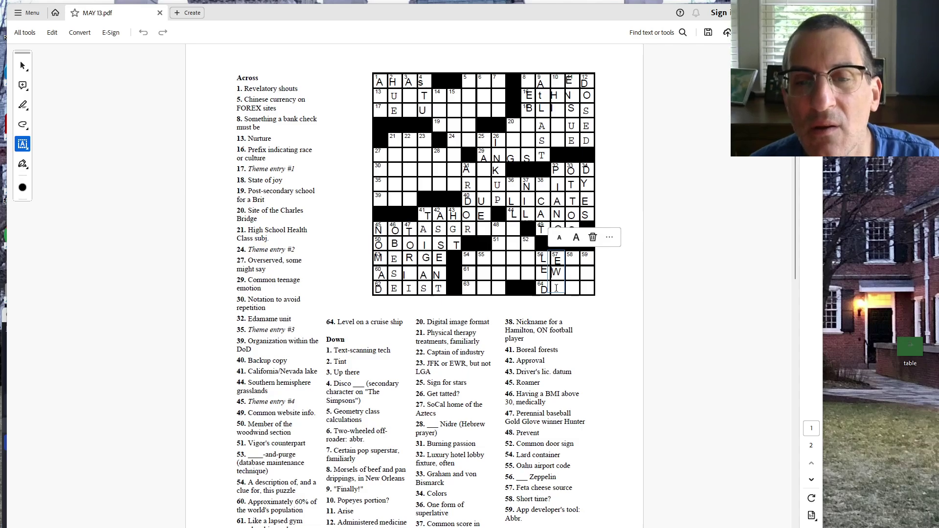
pyautogui.click(580, 291)
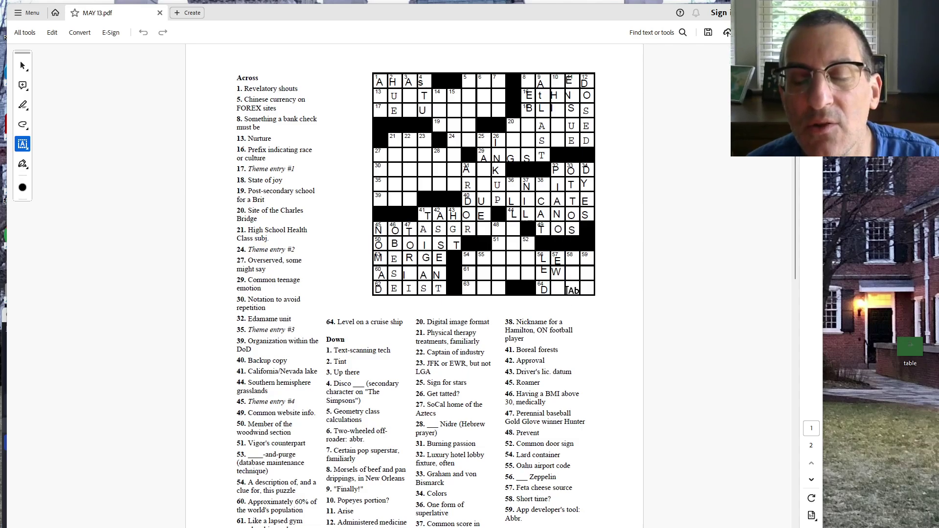
pyautogui.click(580, 291)
pyautogui.click(555, 290)
pyautogui.write('E')
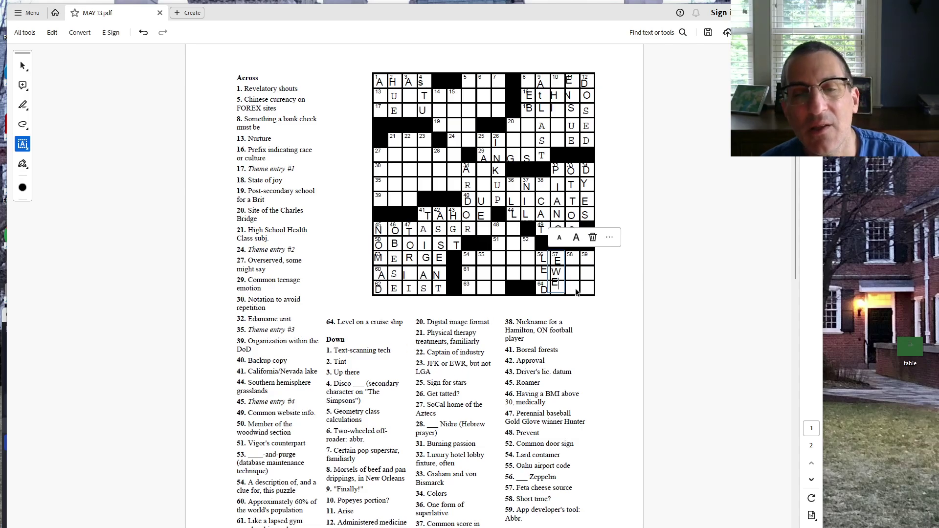
pyautogui.click(576, 288)
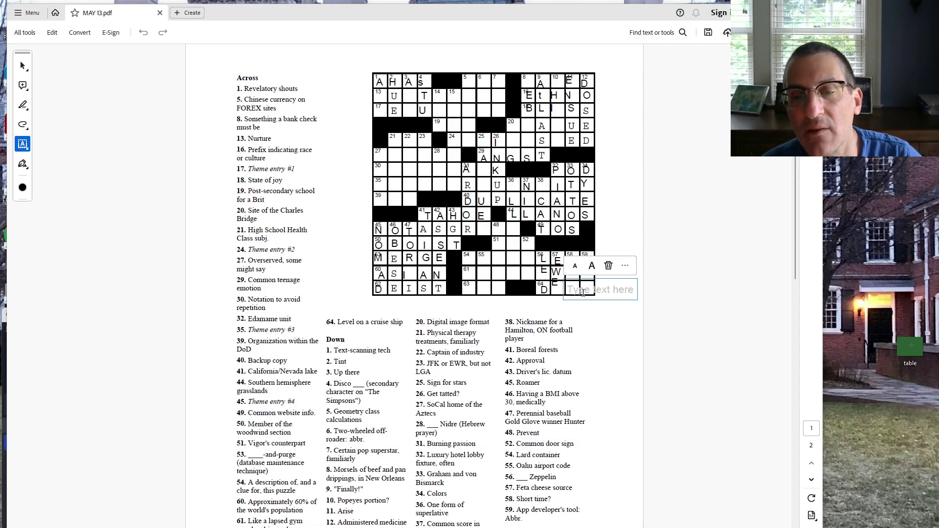
pyautogui.write('CK')
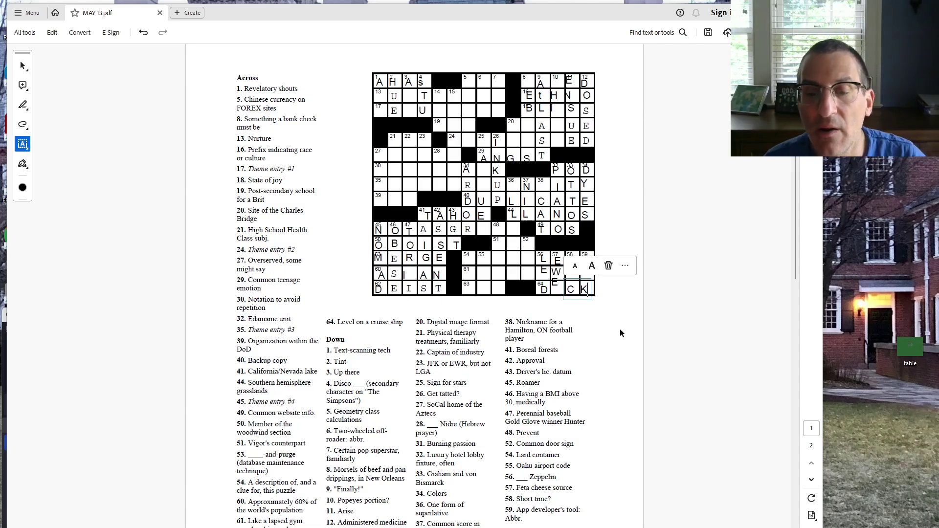
pyautogui.click(620, 329)
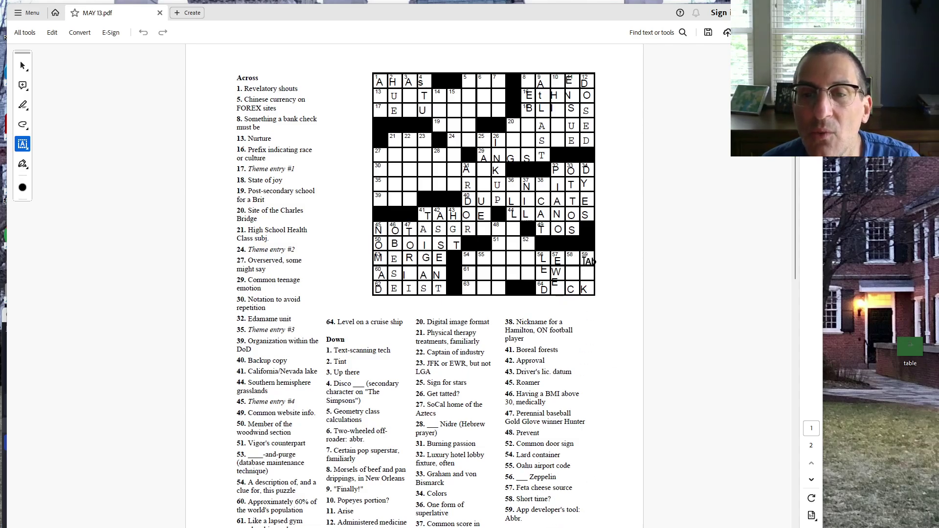
pyautogui.click(592, 262)
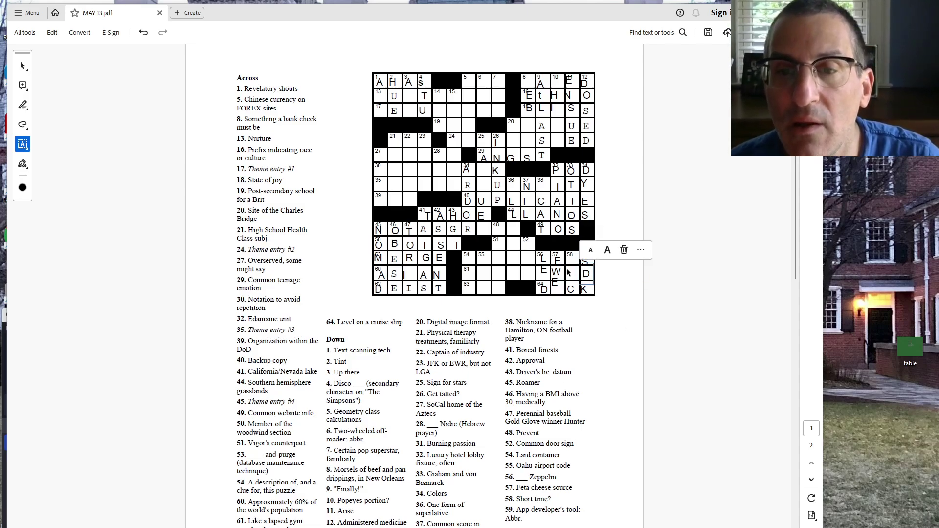
pyautogui.write('AS')
pyautogui.click(577, 273)
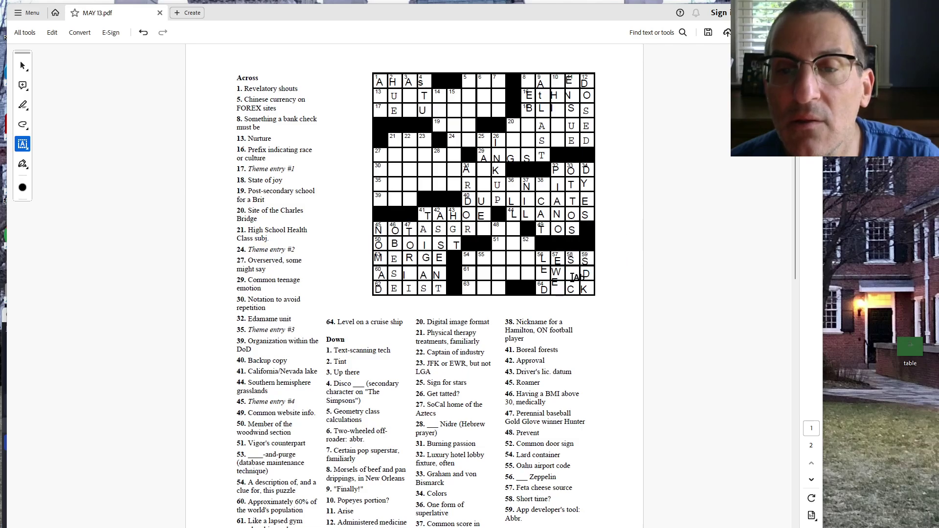
pyautogui.write('E')
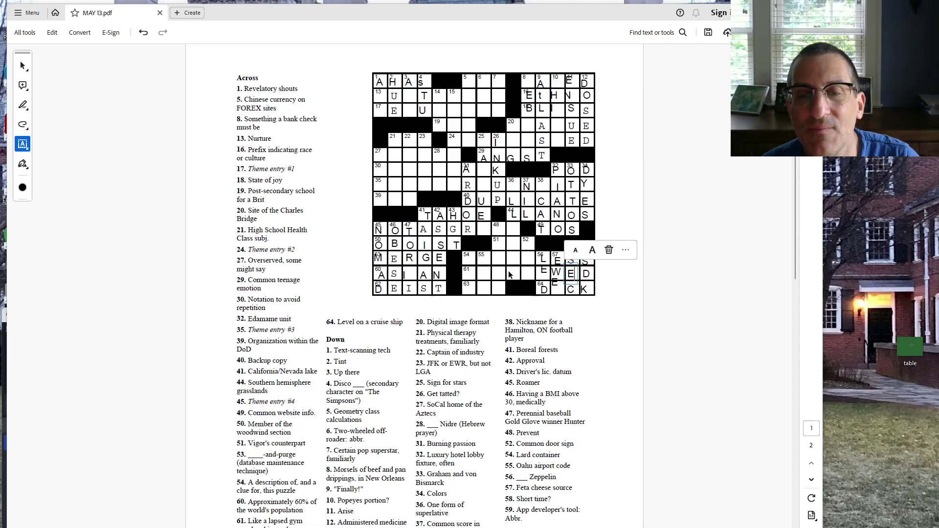
# Step: Enter UNRENEWED across 61, M in square 52, and E before LESS
pyautogui.click(466, 271)
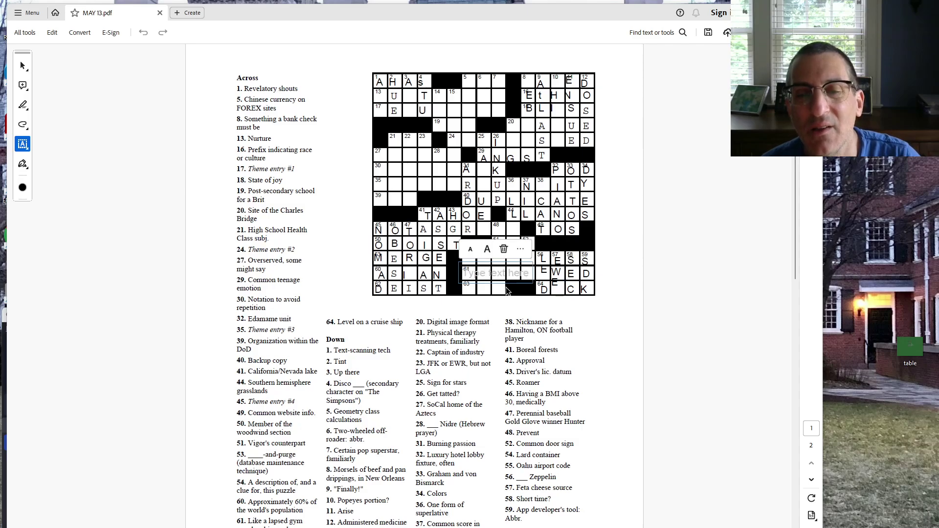
pyautogui.write('U N ')
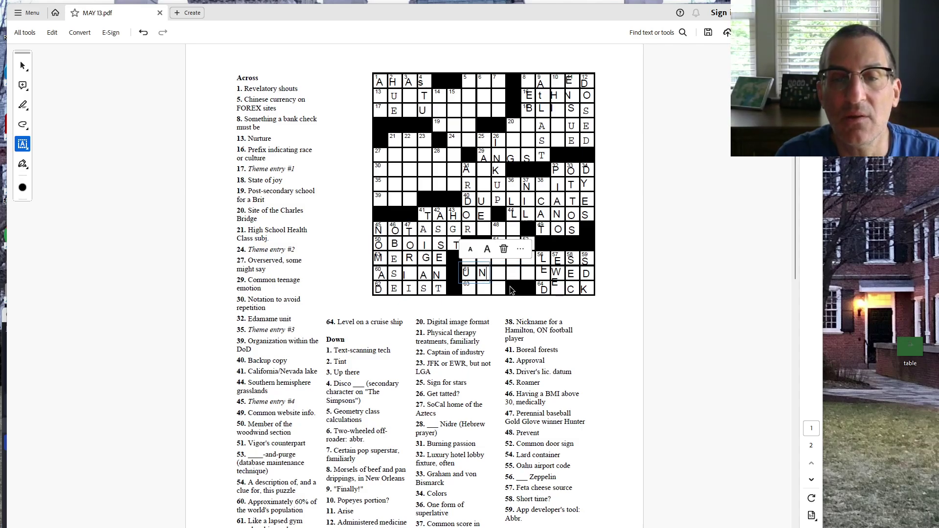
pyautogui.write('R ')
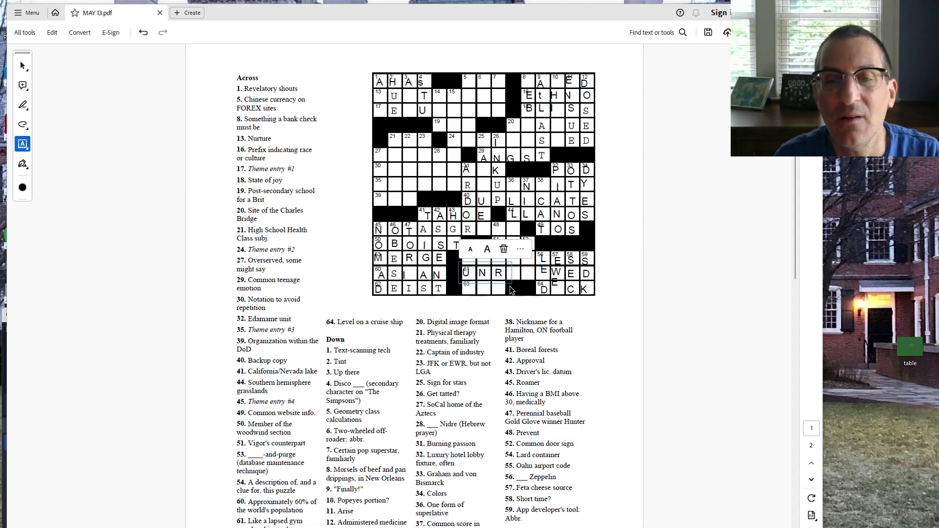
pyautogui.write('E N')
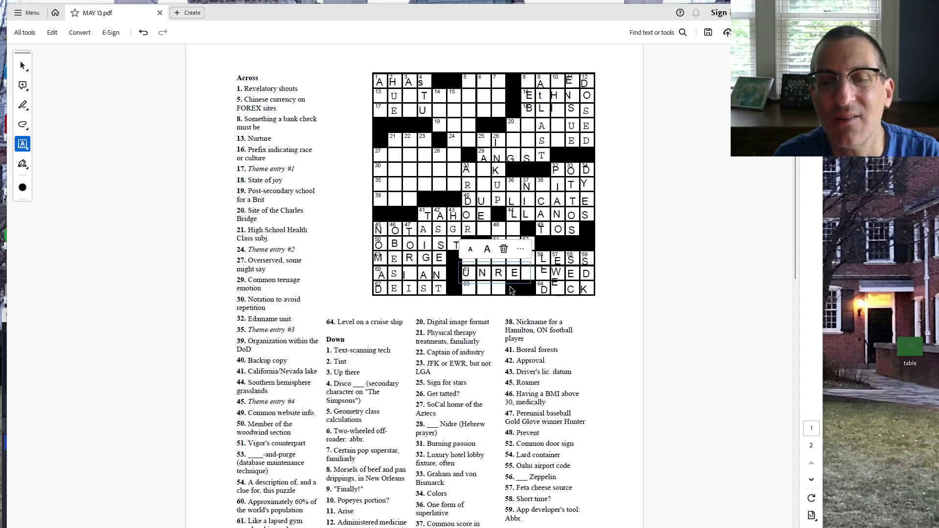
pyautogui.click(727, 330)
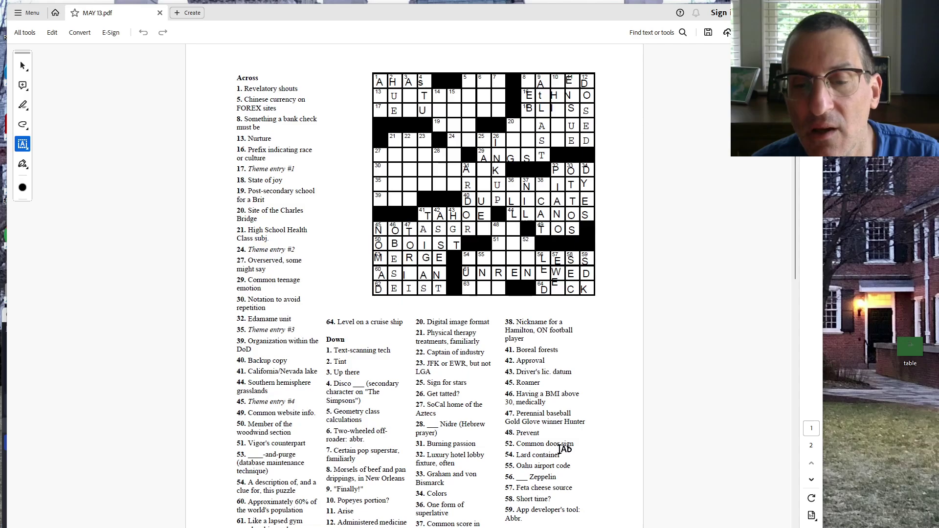
pyautogui.click(528, 244)
pyautogui.write('M')
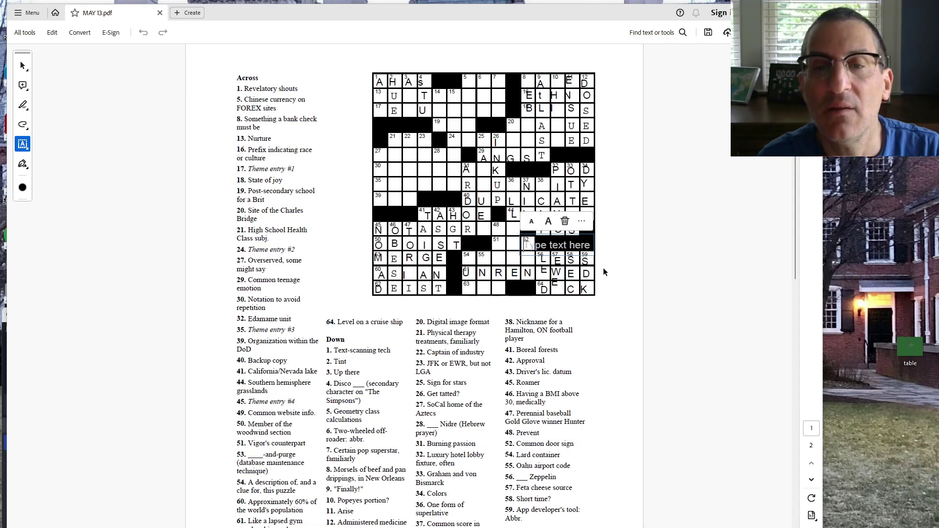
pyautogui.click(544, 320)
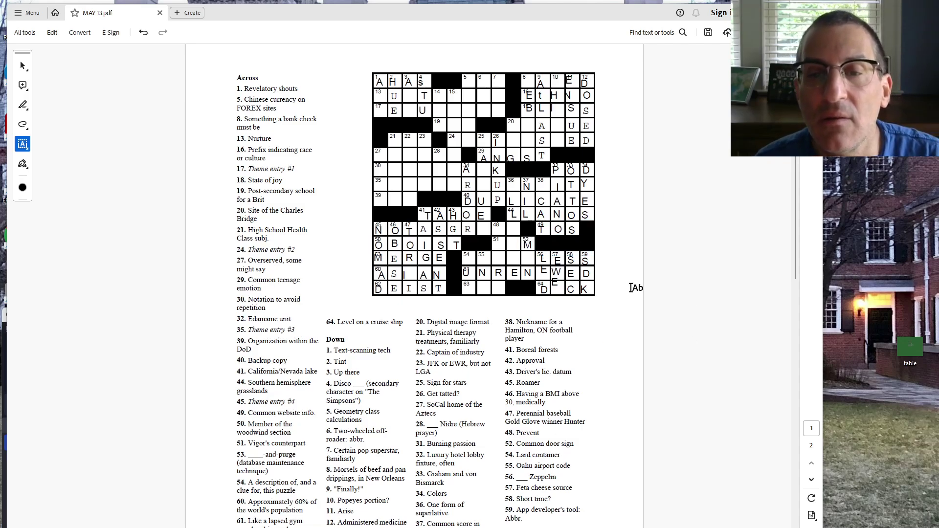
pyautogui.click(527, 258)
pyautogui.write('E')
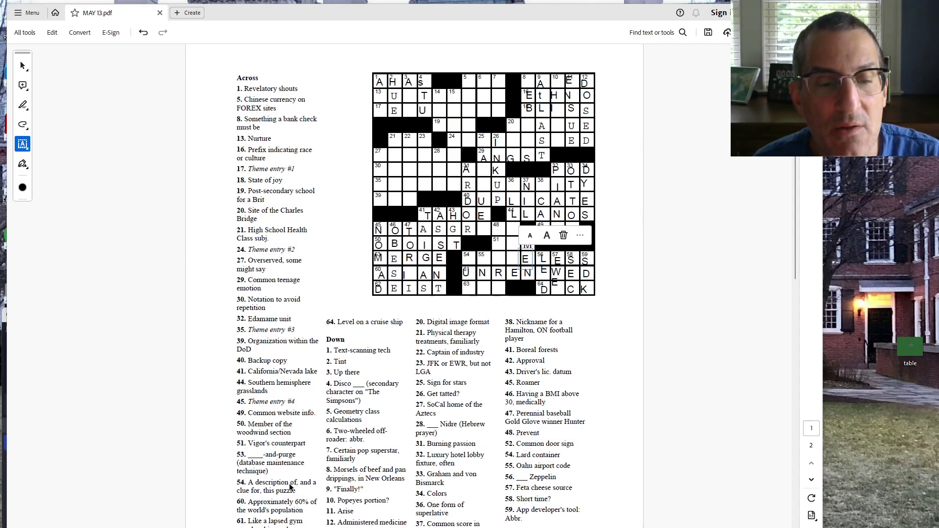
pyautogui.click(700, 284)
pyautogui.write('T O S')
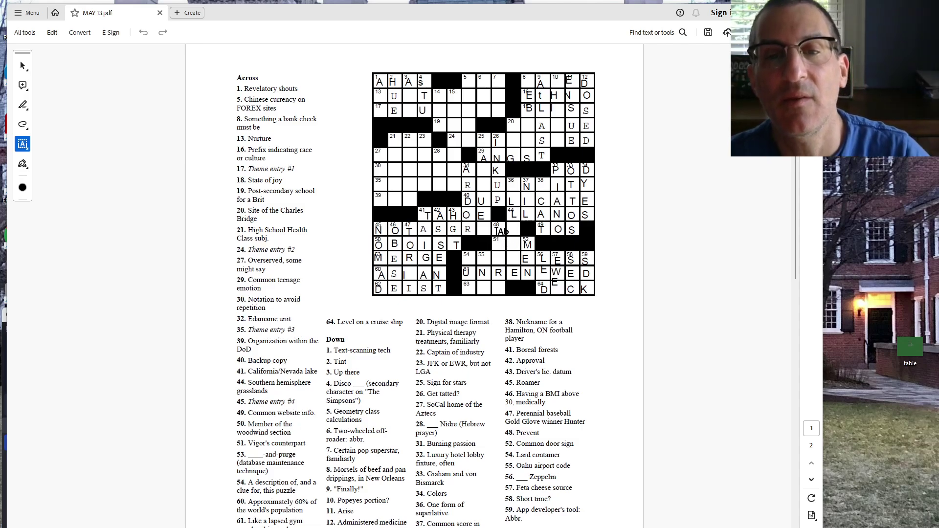
# Step: Enter VIM down from square 48 and a T in the bottom row
pyautogui.click(500, 243)
pyautogui.write('A')
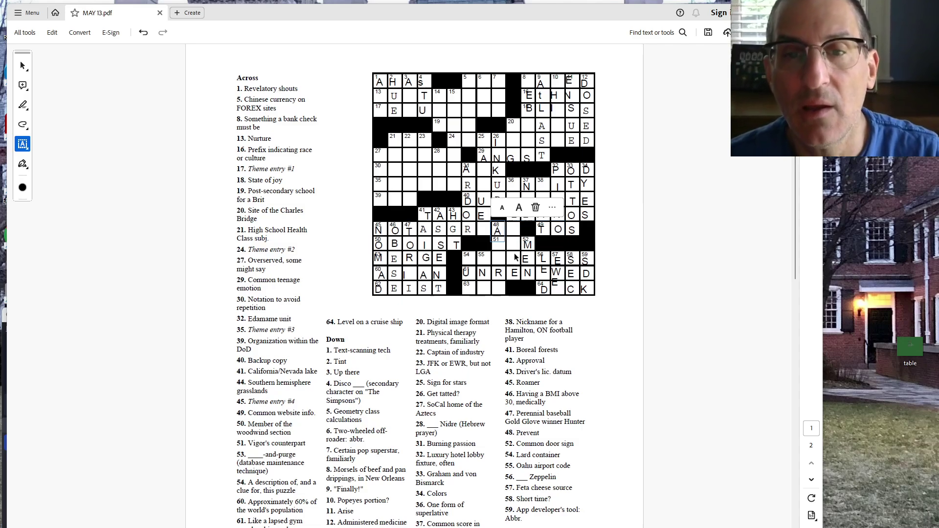
pyautogui.press('Return')
pyautogui.write('V')
pyautogui.press('Return')
pyautogui.write('E')
pyautogui.press('BackSpace')
pyautogui.press('BackSpace')
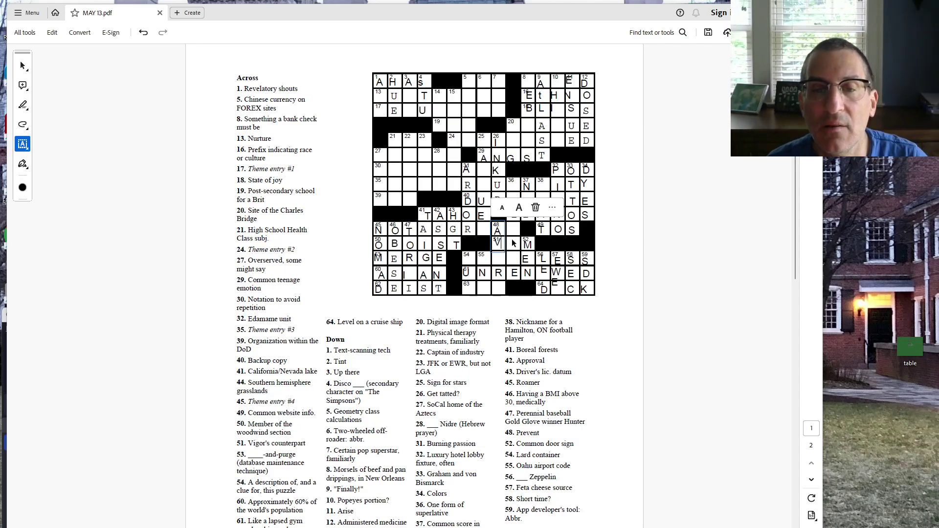
pyautogui.click(498, 288)
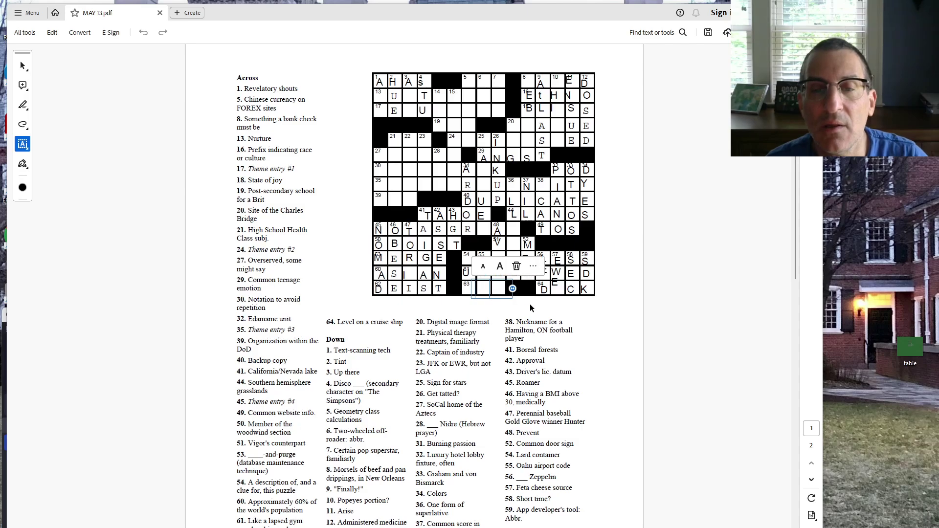
pyautogui.write('T')
pyautogui.click(510, 249)
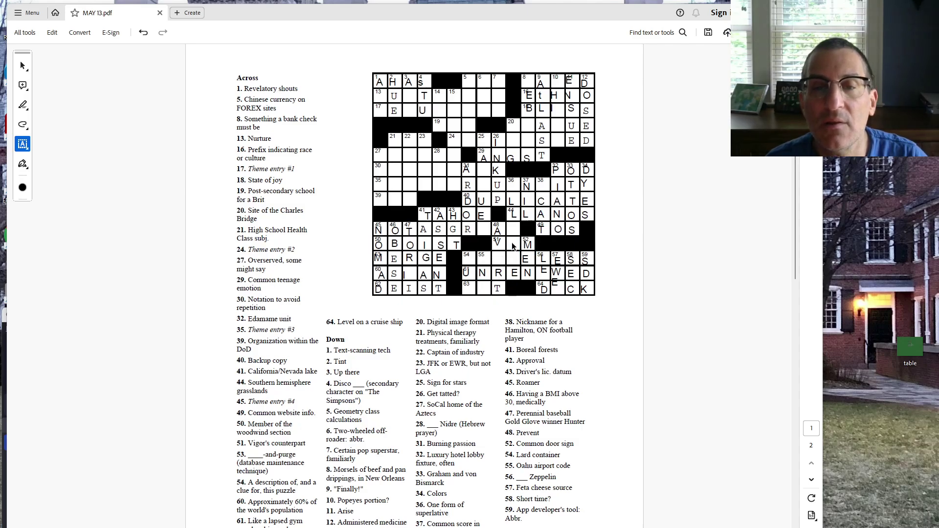
pyautogui.click(512, 242)
pyautogui.write('I')
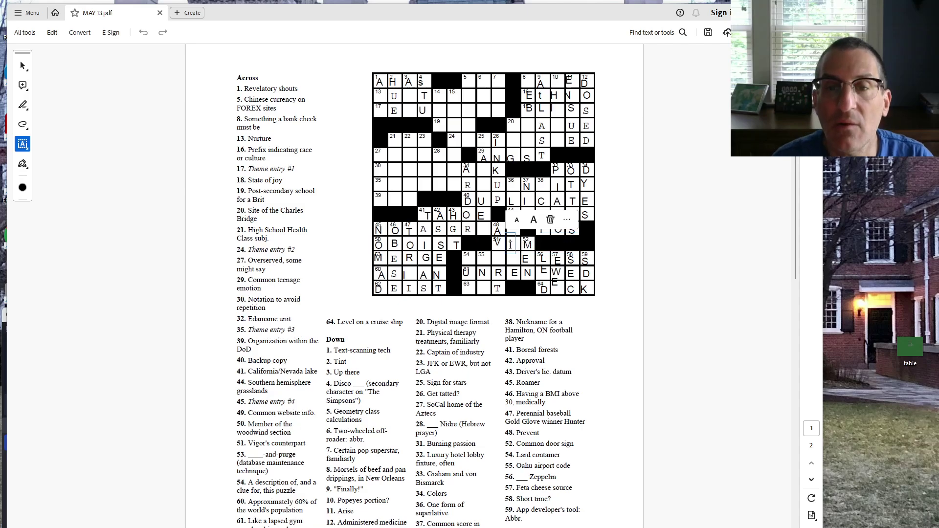
# Step: Add E in row 54, then complete BLT in the bottom row and THEMELESS across row 54
pyautogui.click(496, 258)
pyautogui.write('E')
pyautogui.click(665, 274)
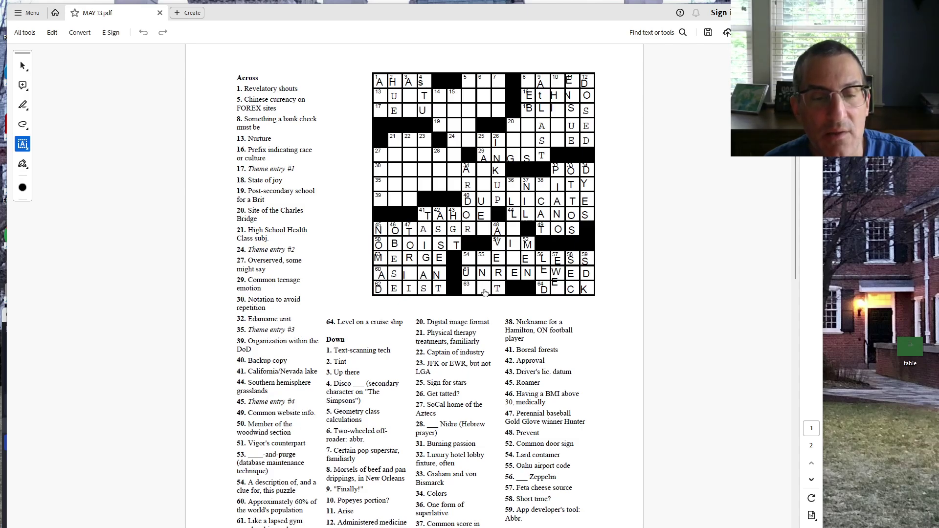
pyautogui.click(485, 289)
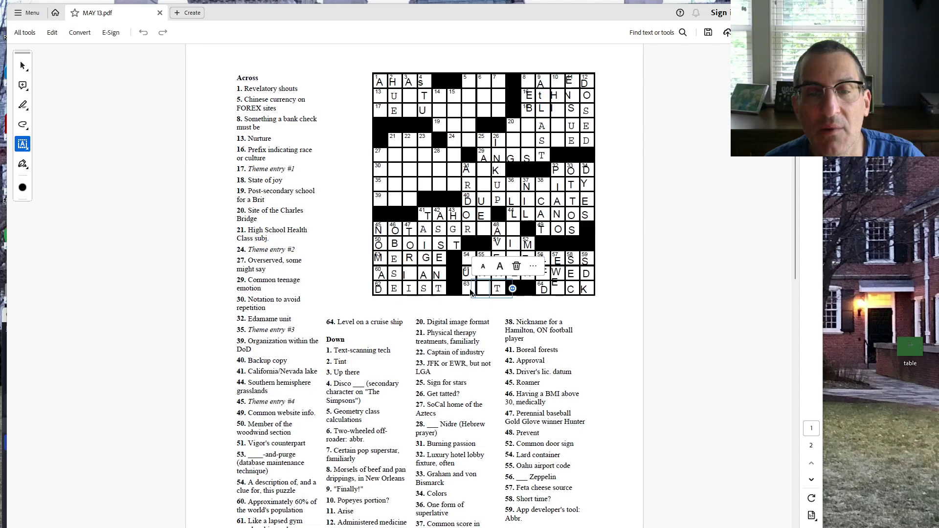
pyautogui.click(470, 288)
pyautogui.write('B')
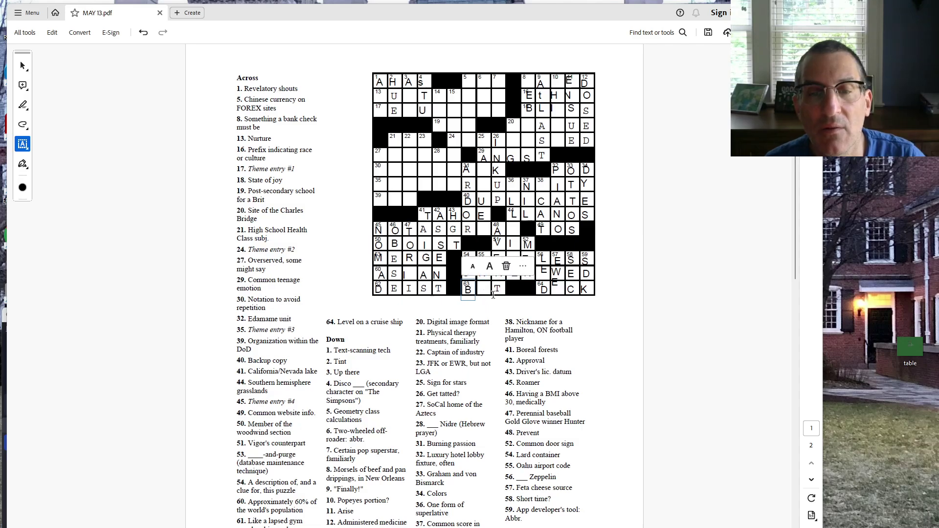
pyautogui.write(' L')
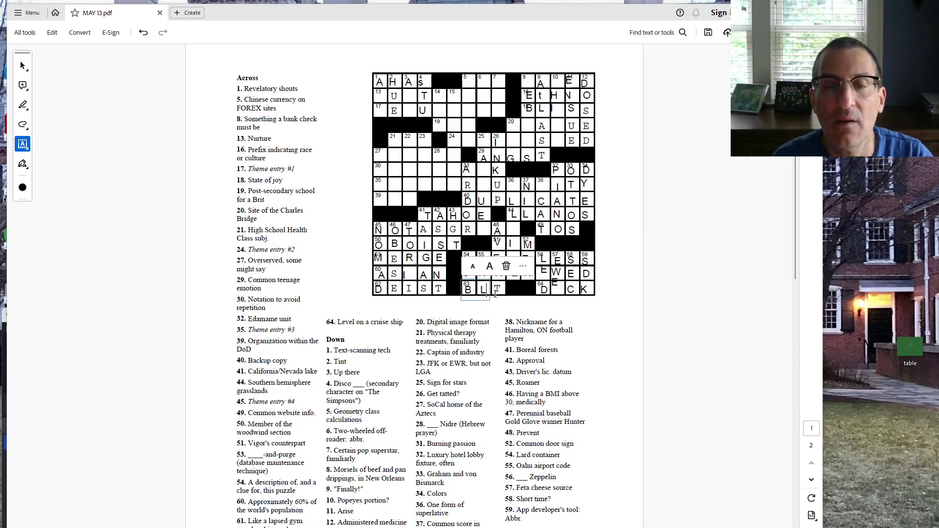
pyautogui.click(687, 366)
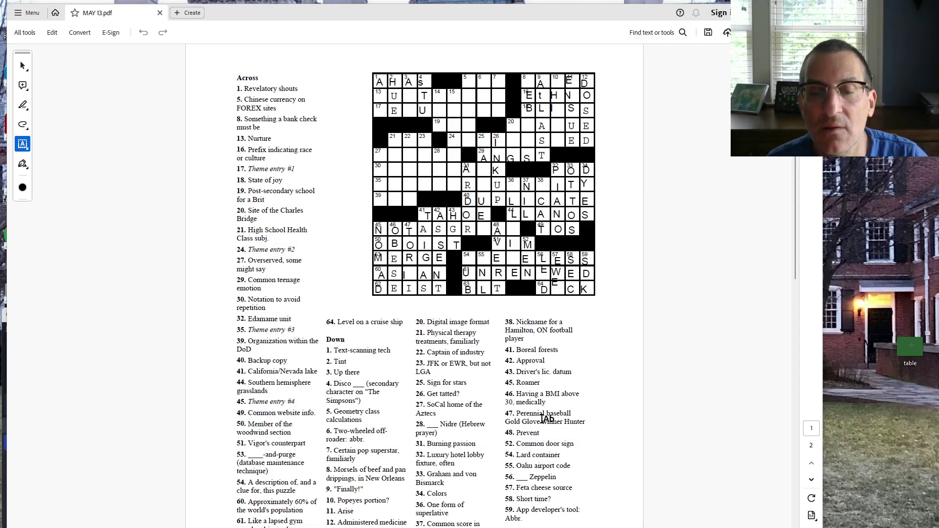
pyautogui.click(467, 257)
pyautogui.write('T')
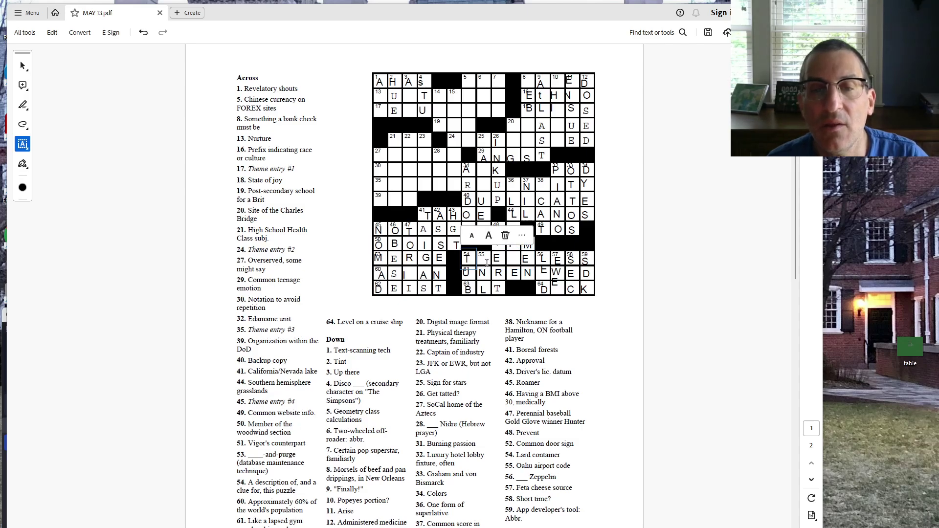
pyautogui.write('R')
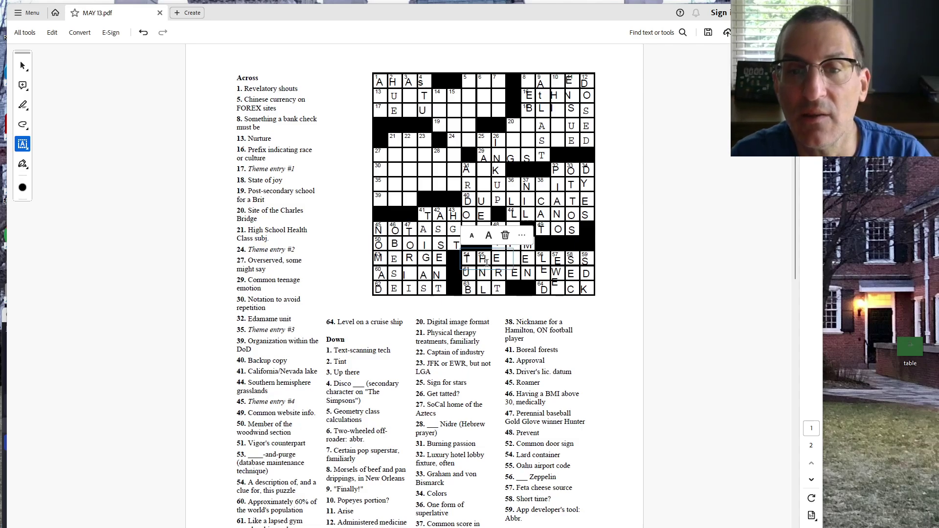
pyautogui.write('M')
pyautogui.click(682, 255)
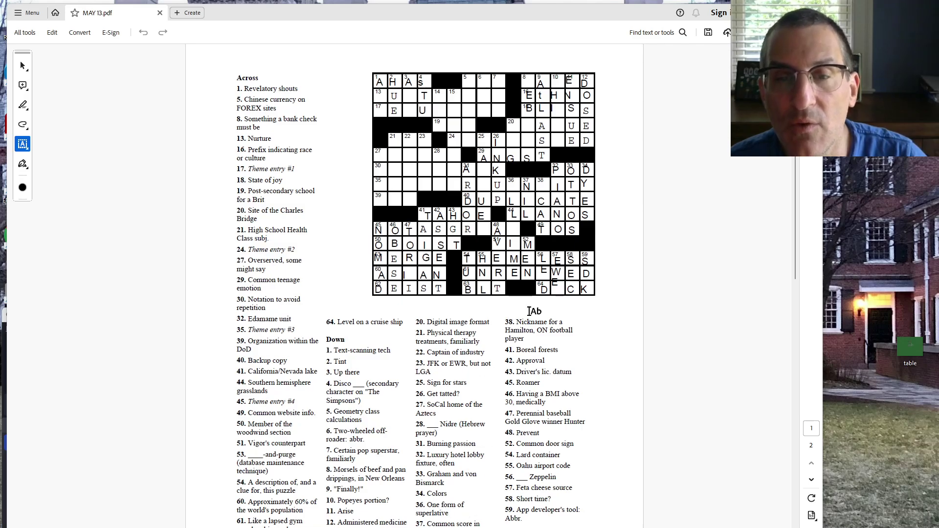
# Step: Add the row-35 letters and the E that completes NOTASGREAT in row 45
pyautogui.click(511, 188)
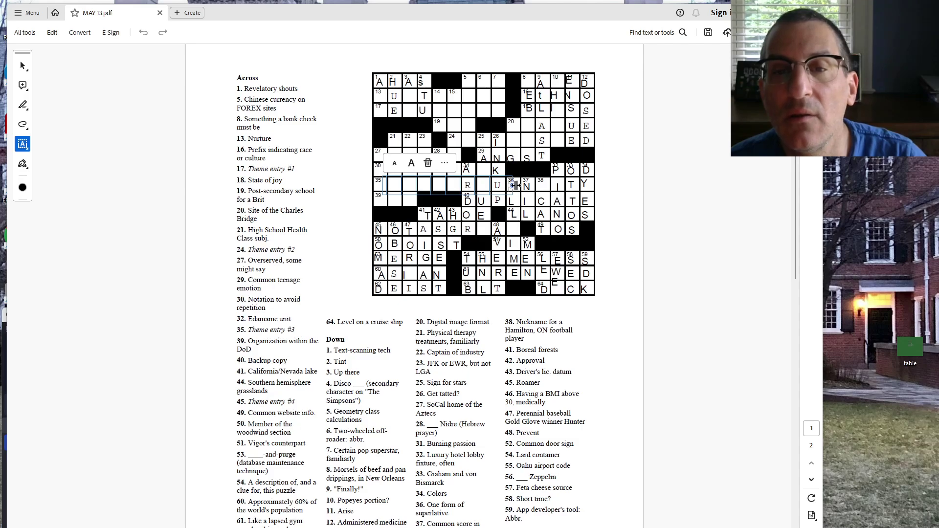
pyautogui.write('A')
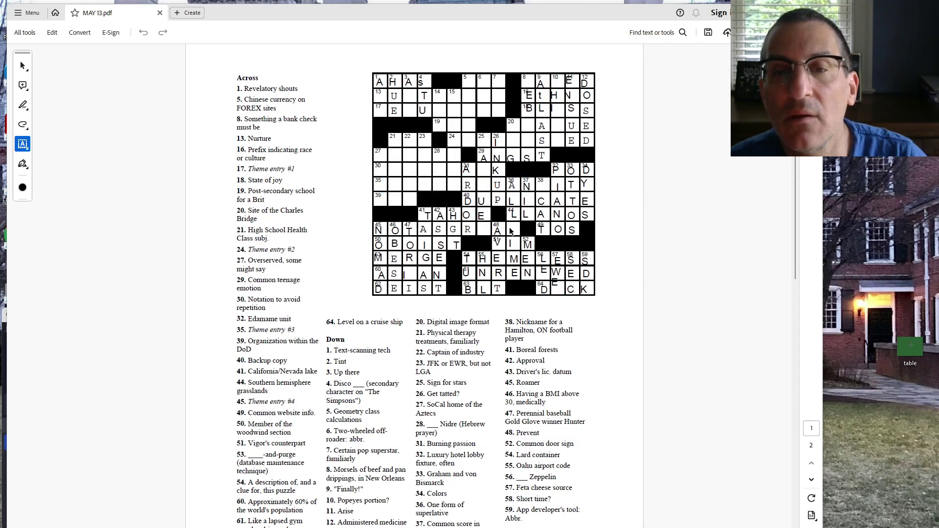
pyautogui.click(512, 230)
pyautogui.write('T')
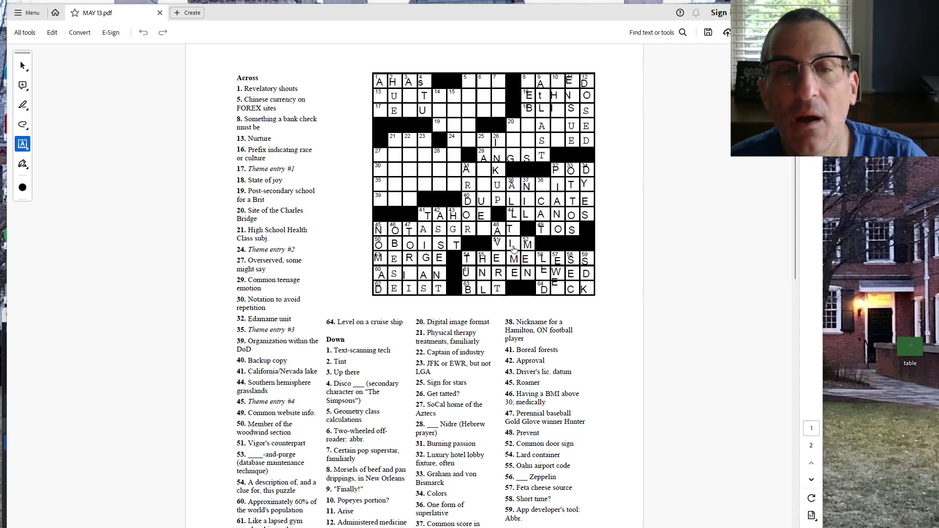
pyautogui.click(482, 230)
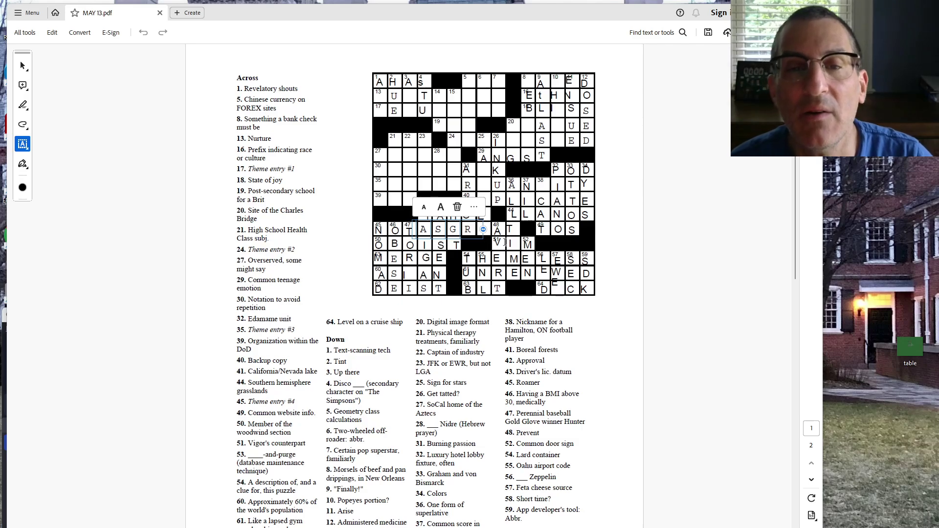
pyautogui.click(477, 231)
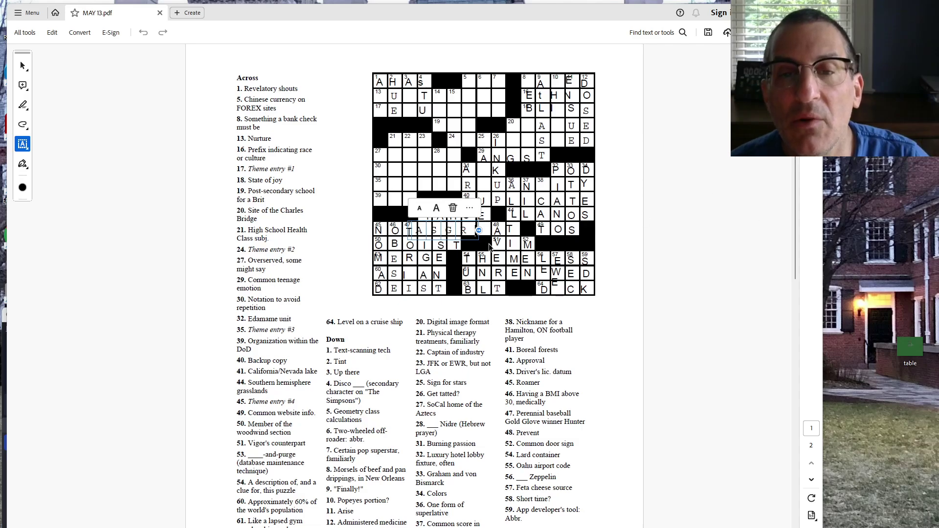
pyautogui.click(492, 220)
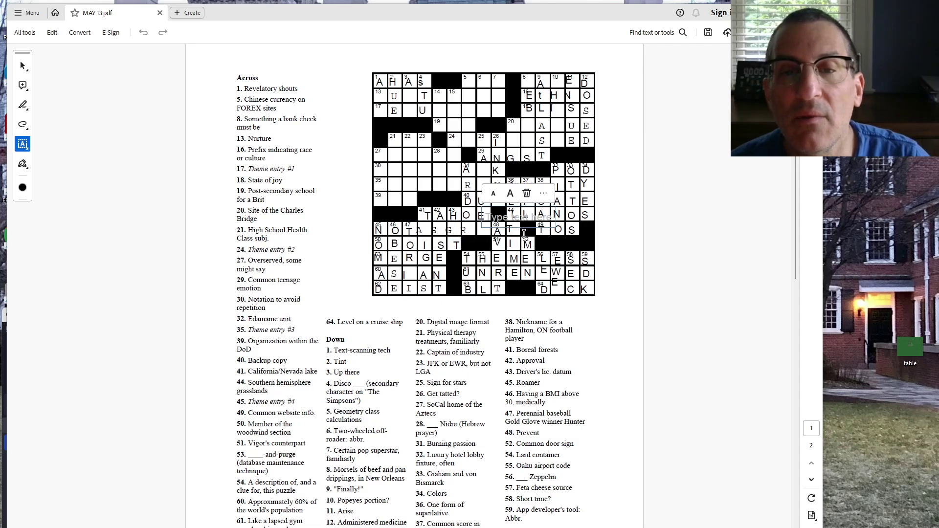
pyautogui.click(483, 234)
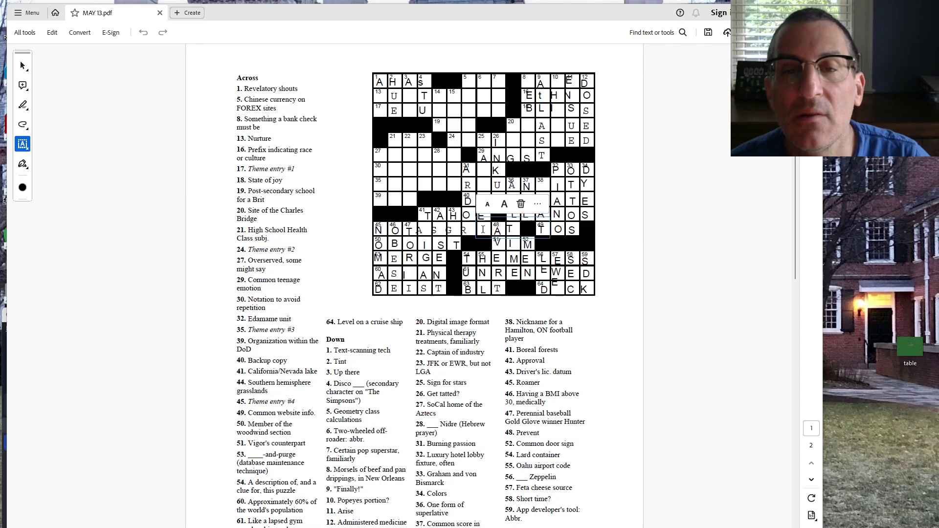
pyautogui.write('E')
pyautogui.click(684, 242)
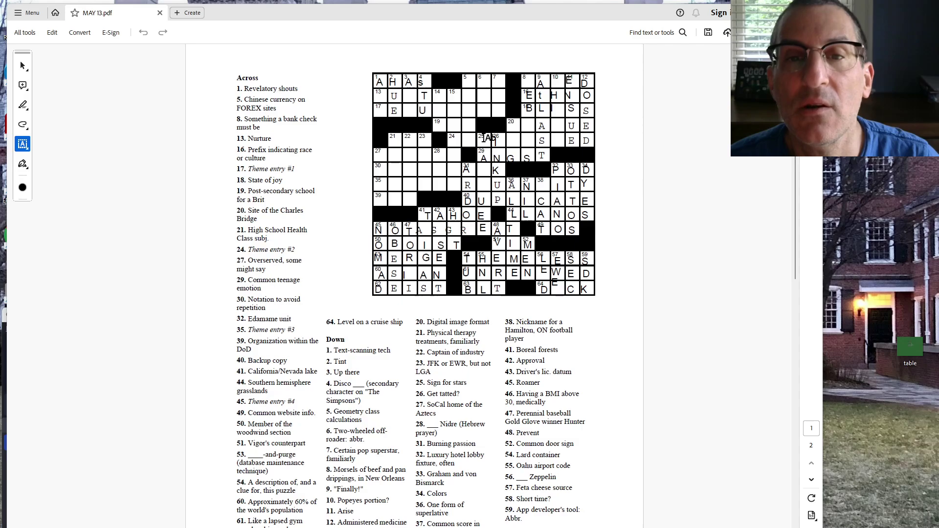
# Step: Add the M in cell 25 and delete the extra character after Q in row 35
pyautogui.click(484, 139)
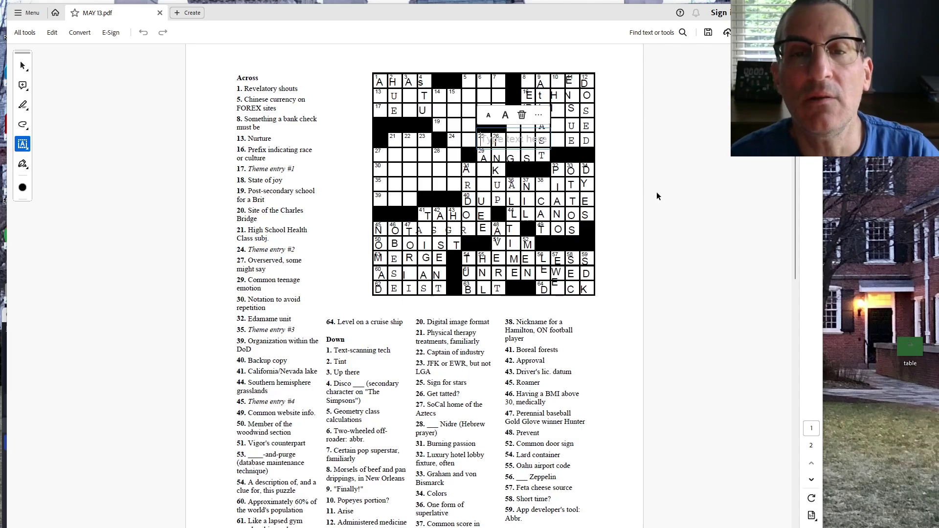
pyautogui.write('M')
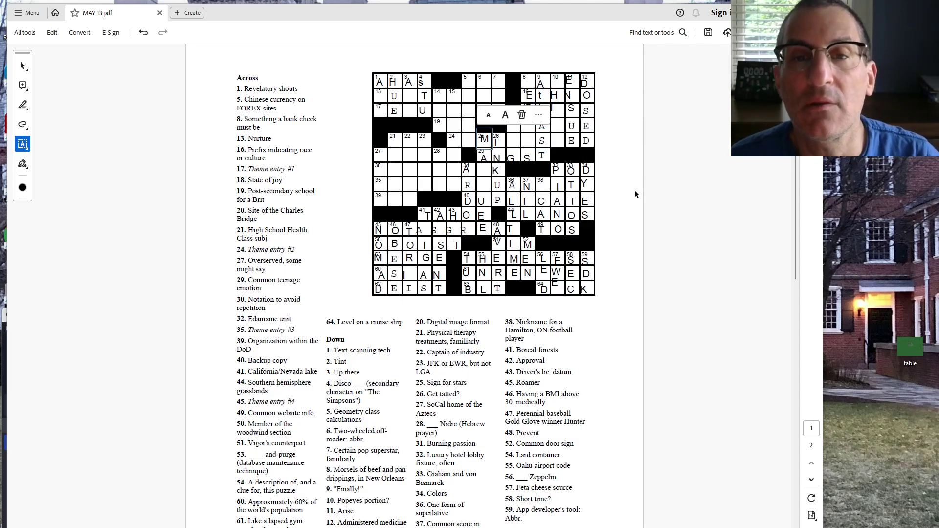
pyautogui.click(484, 170)
pyautogui.write('R')
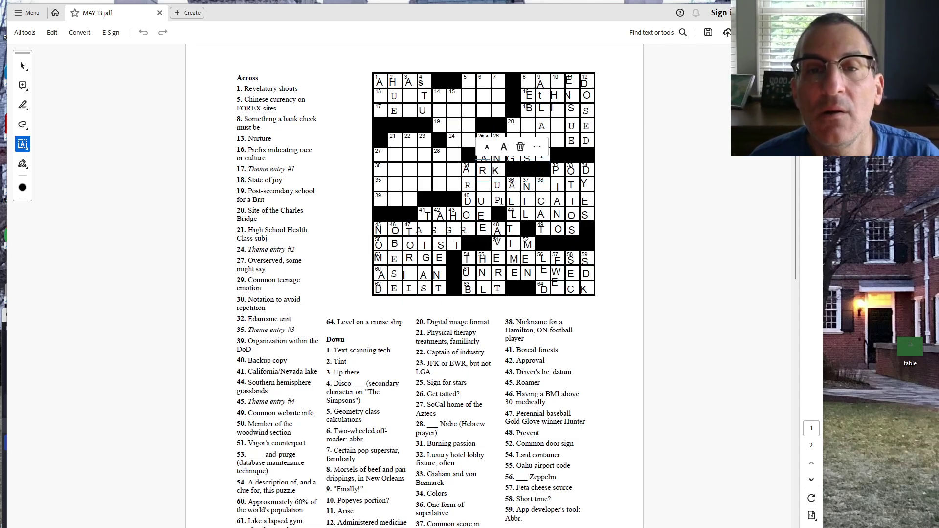
pyautogui.click(490, 189)
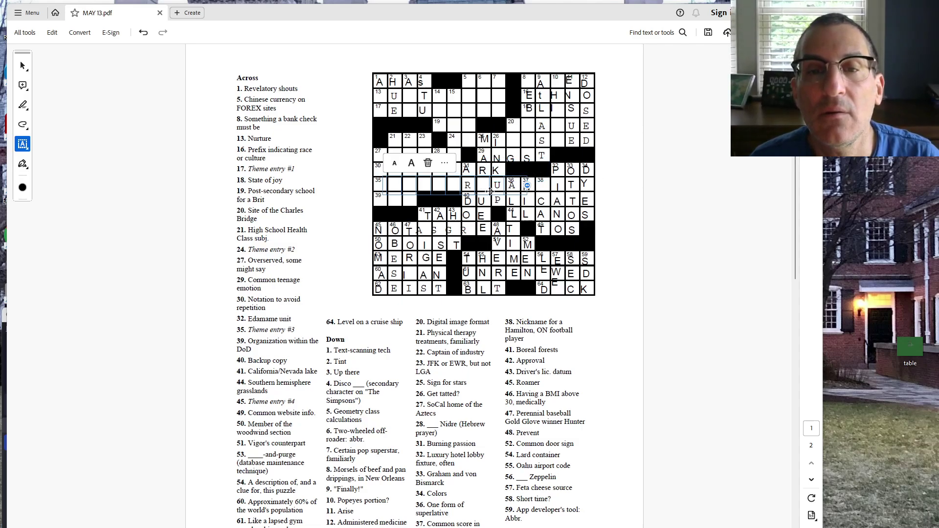
pyautogui.write('Q')
pyautogui.press('Delete')
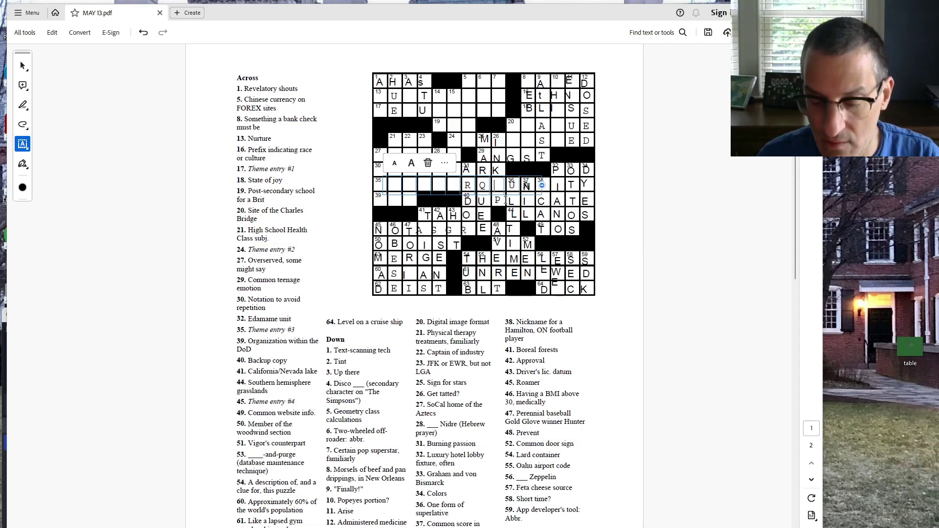
pyautogui.click(637, 262)
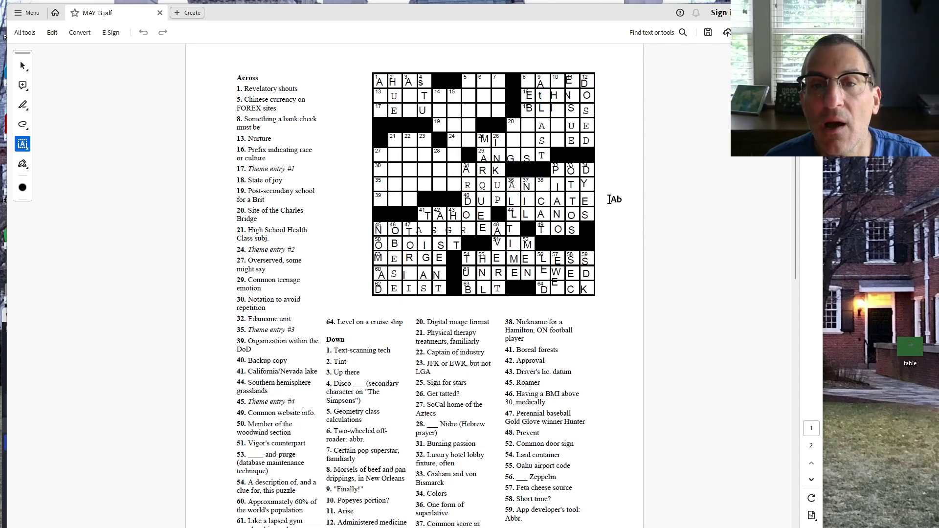
pyautogui.write('TI')
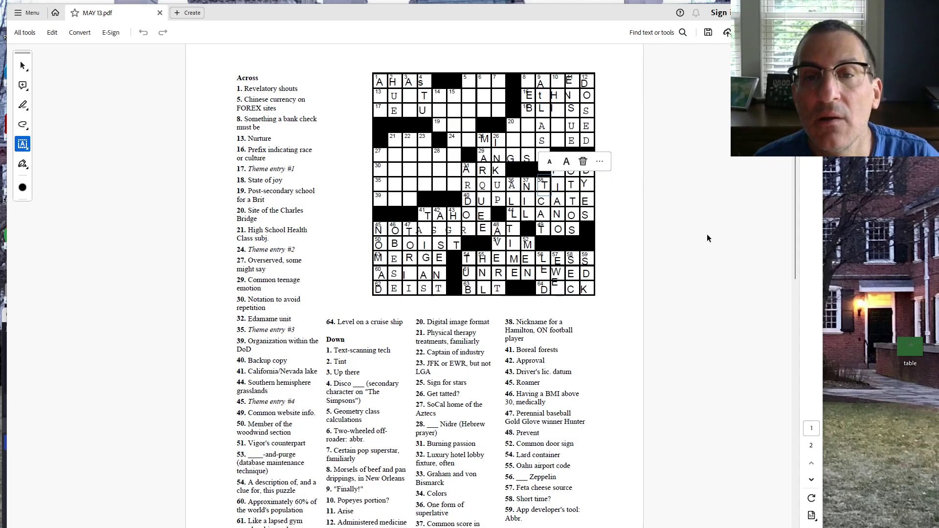
pyautogui.write('Tab')
pyautogui.click(694, 236)
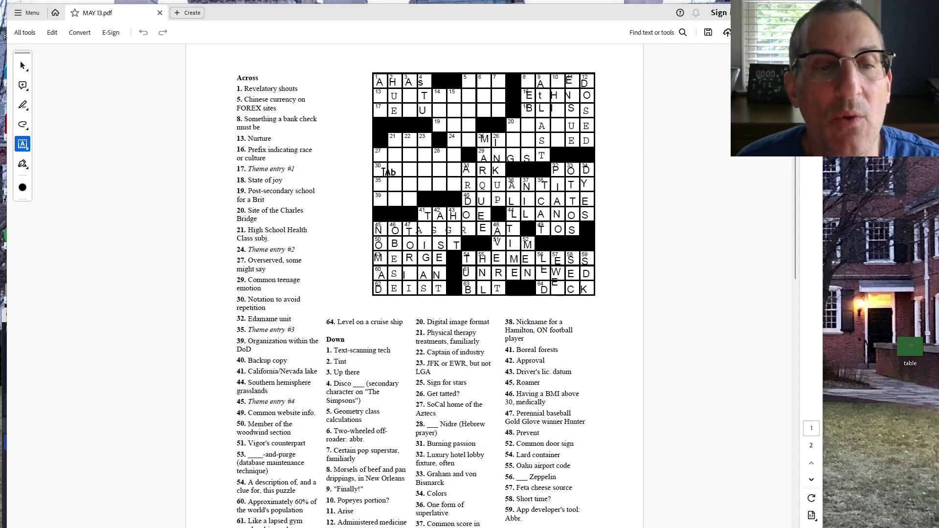
# Step: Add a wide letter box with an M across row 30
pyautogui.moveTo(388, 173); pyautogui.dragTo(463, 172)
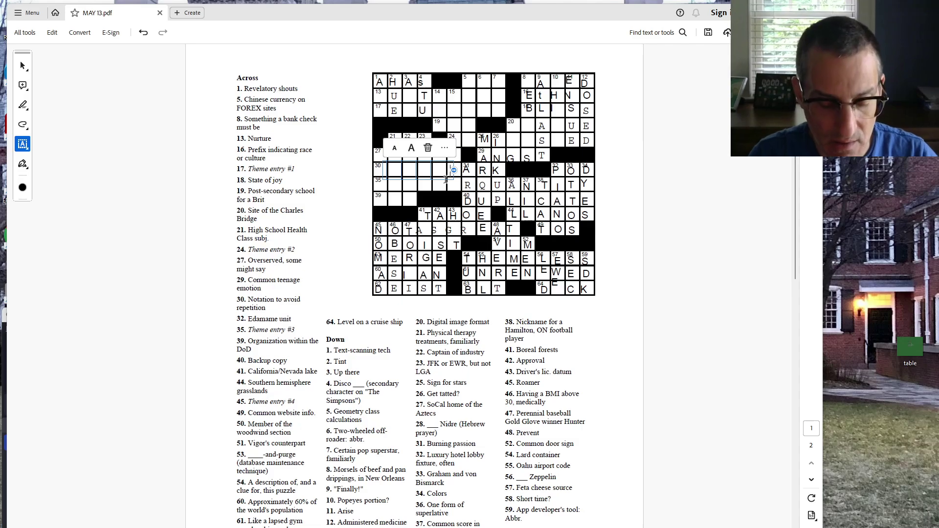
pyautogui.write('M')
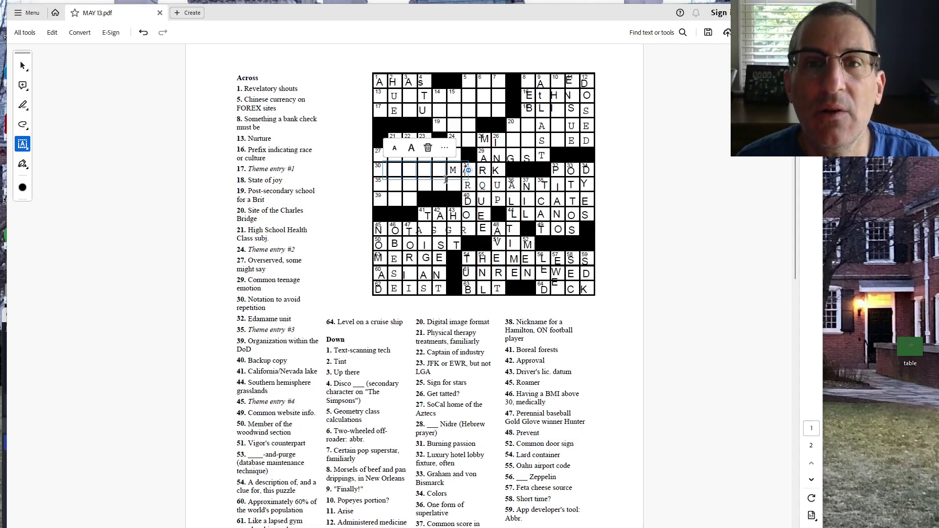
pyautogui.click(740, 180)
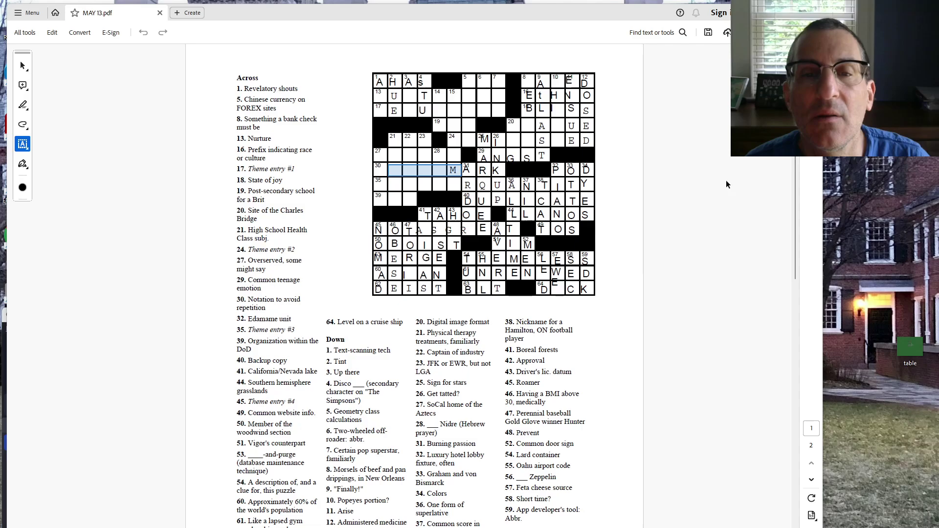
pyautogui.click(666, 189)
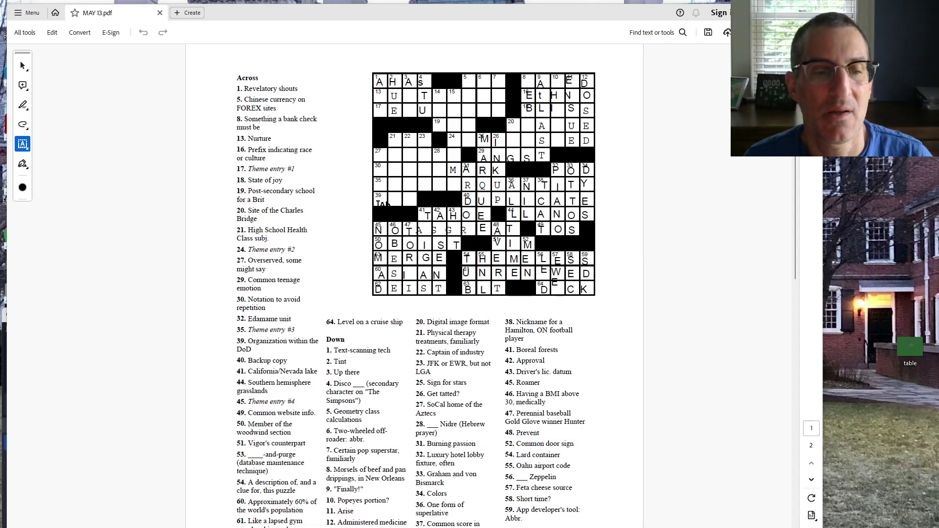
pyautogui.write('B')
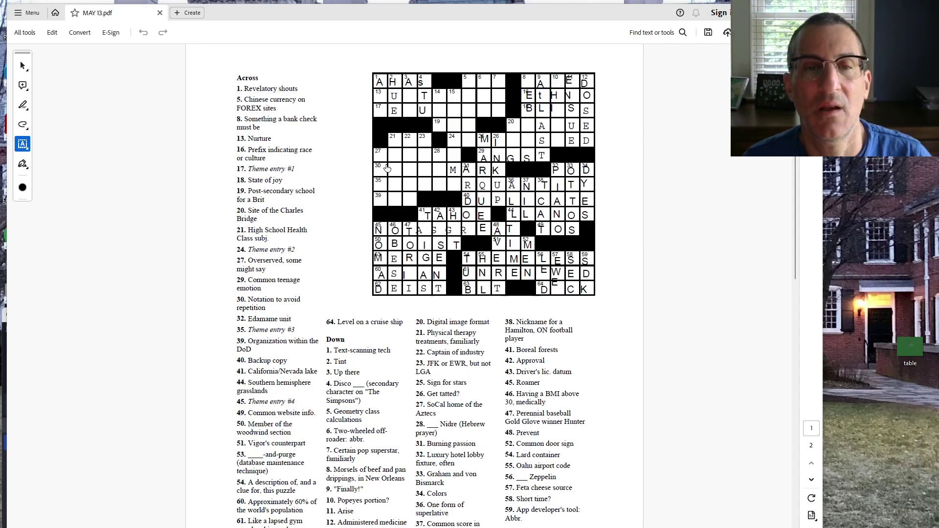
# Step: Enter USN in the 39-Across squares
pyautogui.click(381, 200)
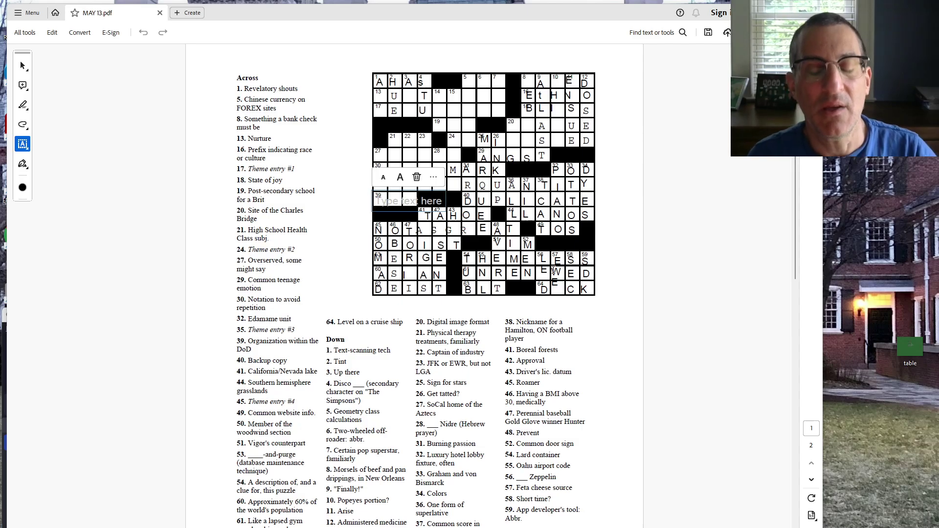
pyautogui.write('US')
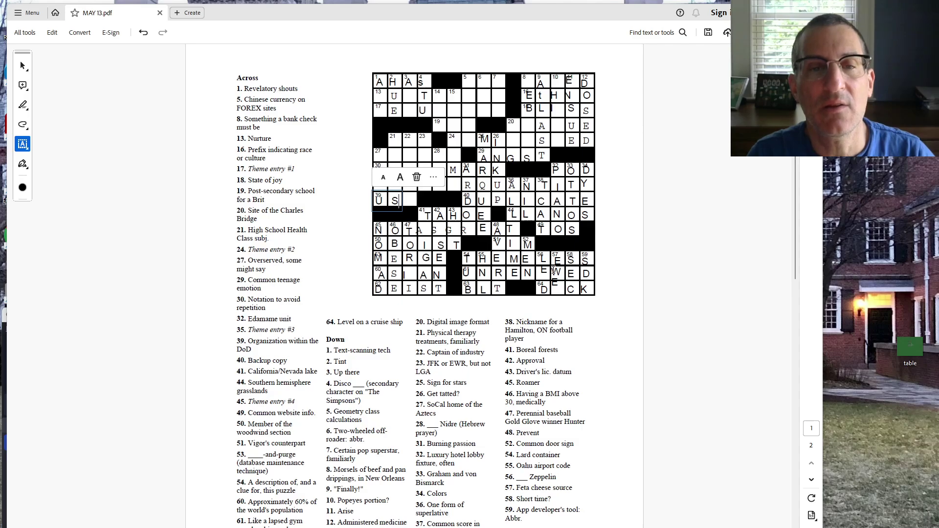
pyautogui.write('N')
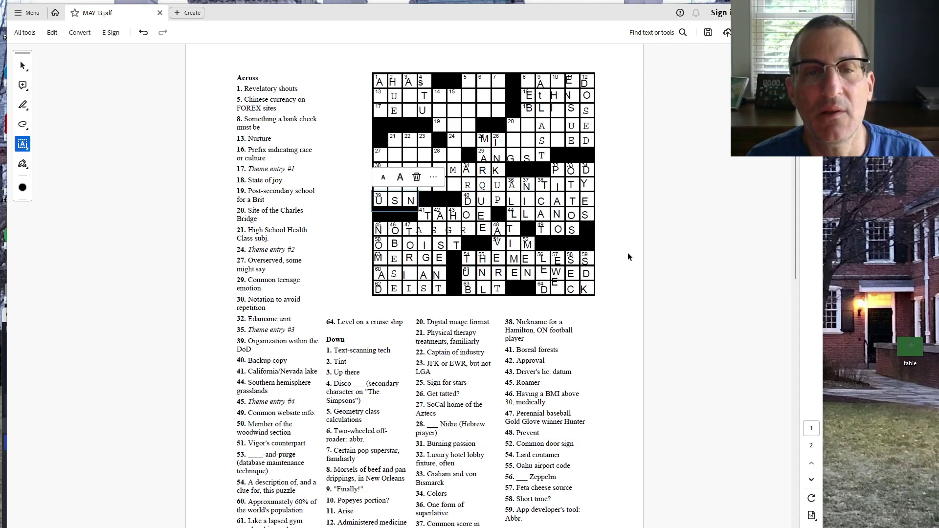
pyautogui.click(710, 243)
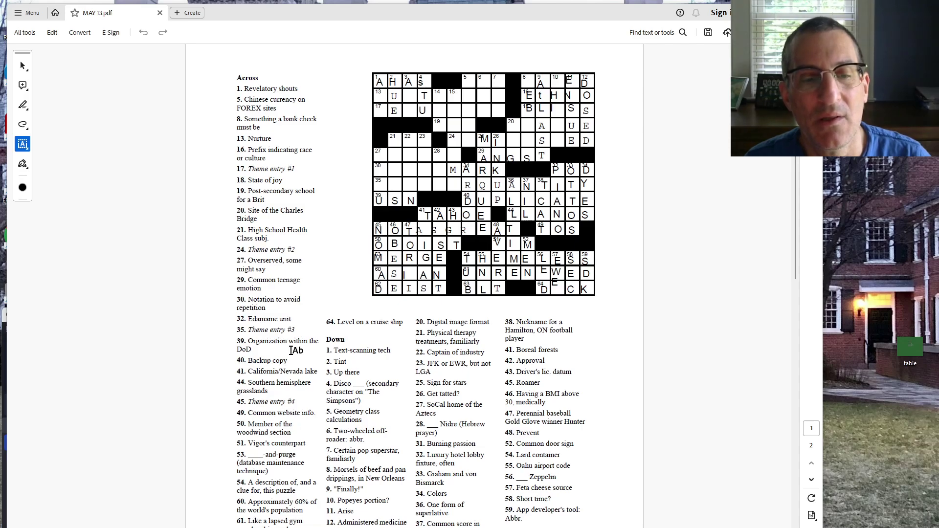
pyautogui.moveTo(389, 156); pyautogui.dragTo(433, 156)
pyautogui.click(496, 375)
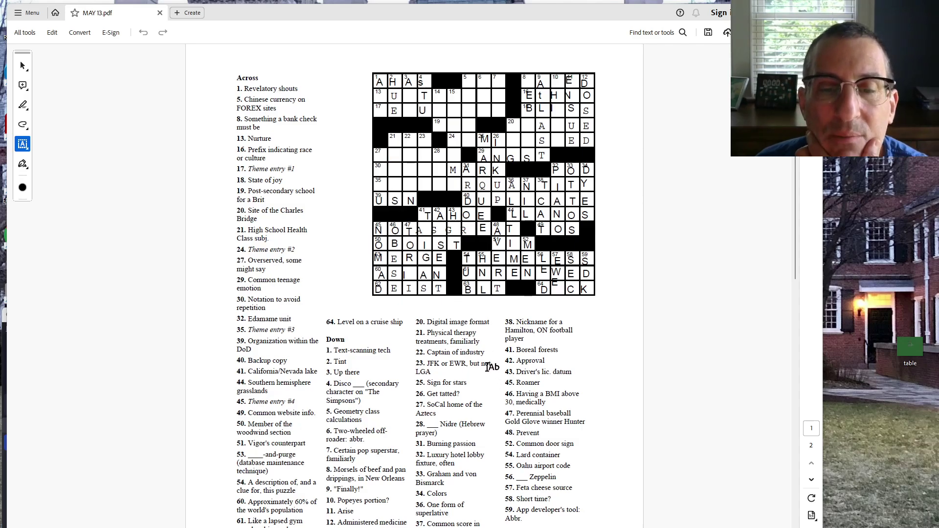
# Step: Type the 22-Down letters on separate lines and delete the mistyped N in row 35
pyautogui.click(415, 141)
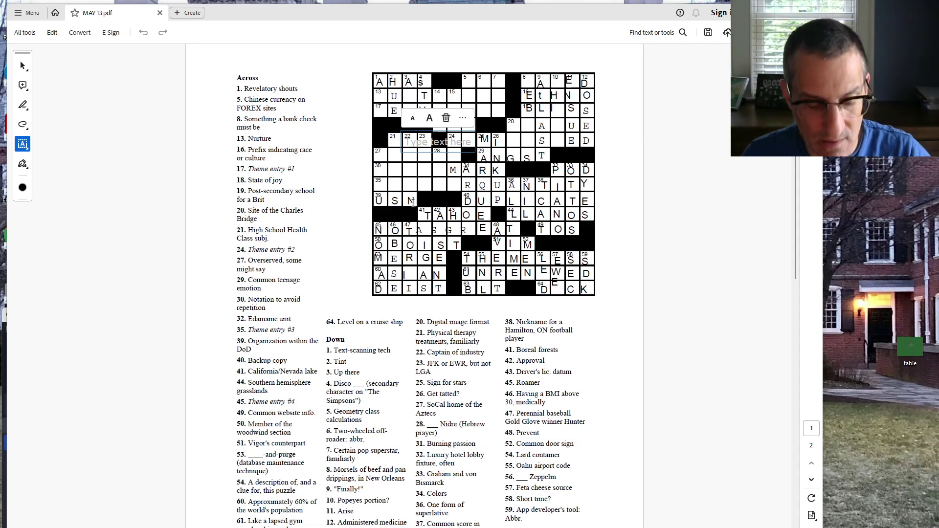
pyautogui.write('T')
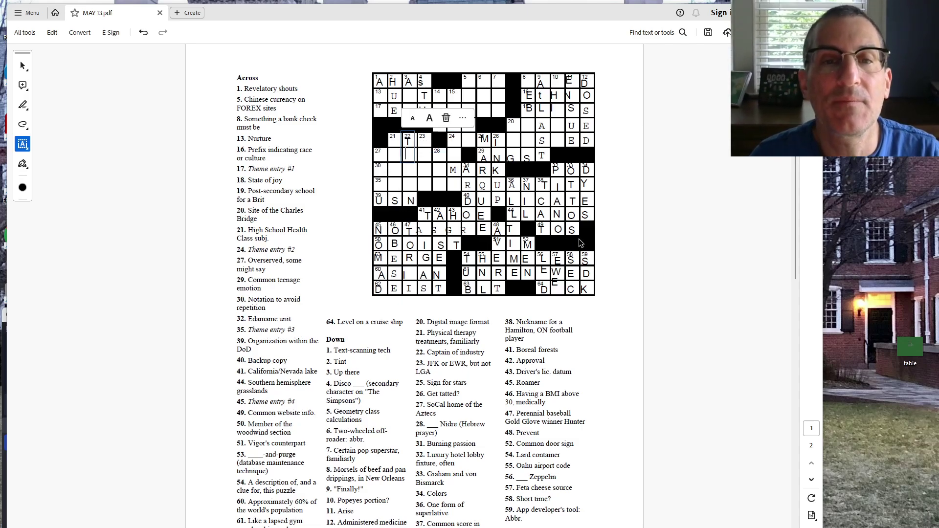
pyautogui.press('Return')
pyautogui.write('I')
pyautogui.press('Return')
pyautogui.write('T')
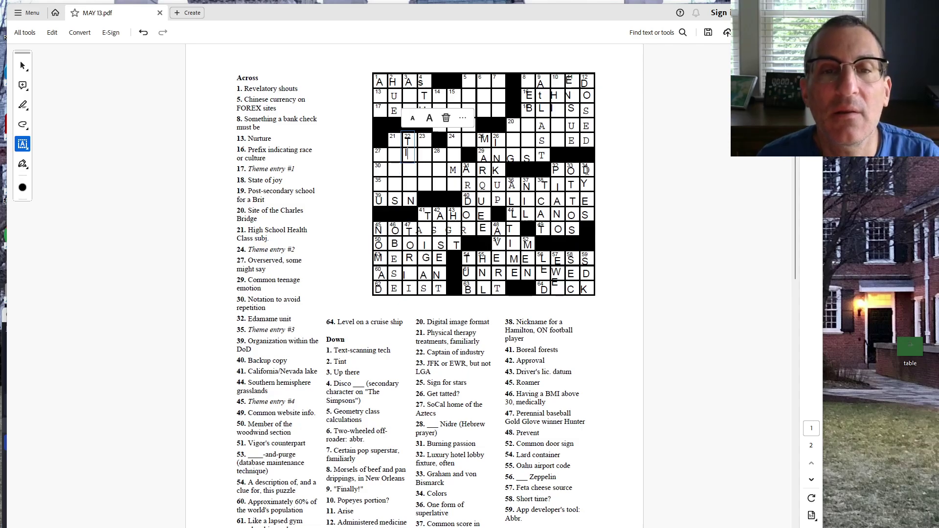
pyautogui.click(467, 170)
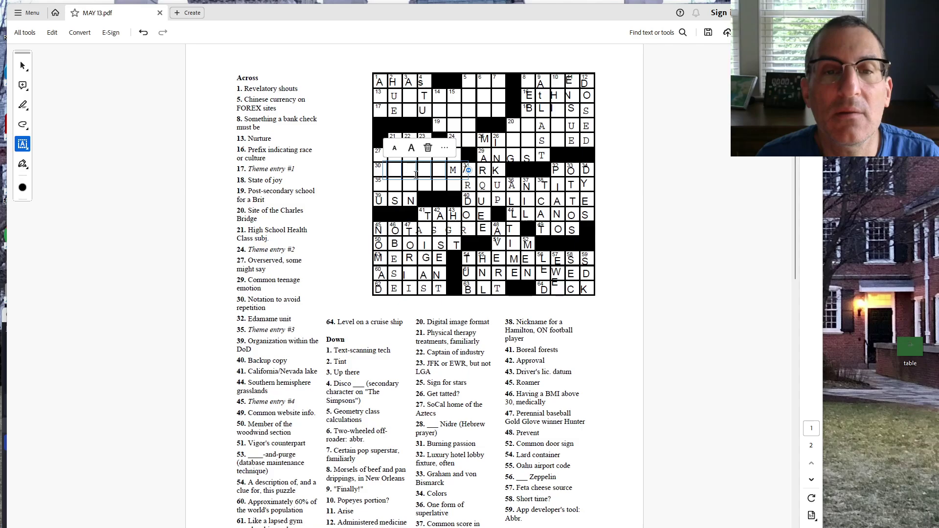
pyautogui.write('A')
pyautogui.click(409, 186)
pyautogui.click(483, 170)
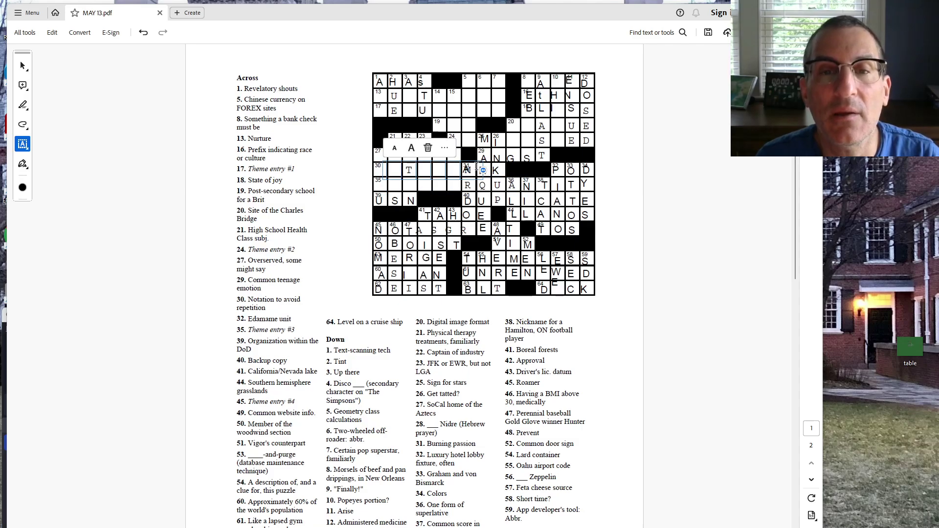
pyautogui.write('R')
pyautogui.click(413, 186)
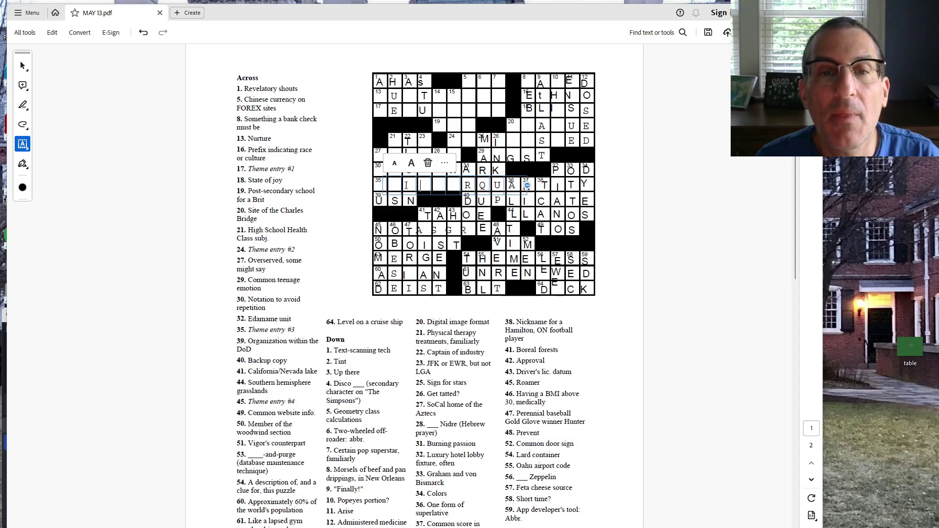
pyautogui.write('N')
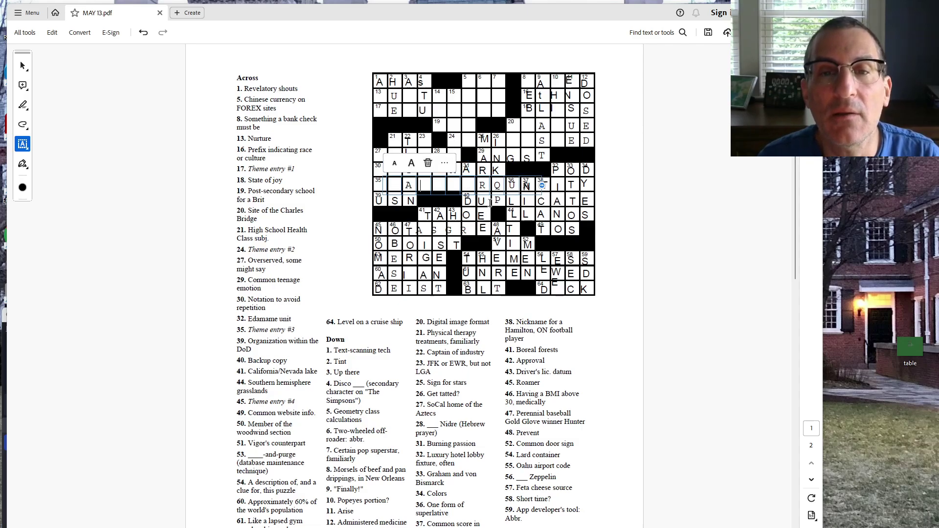
pyautogui.press('BackSpace')
pyautogui.write('A')
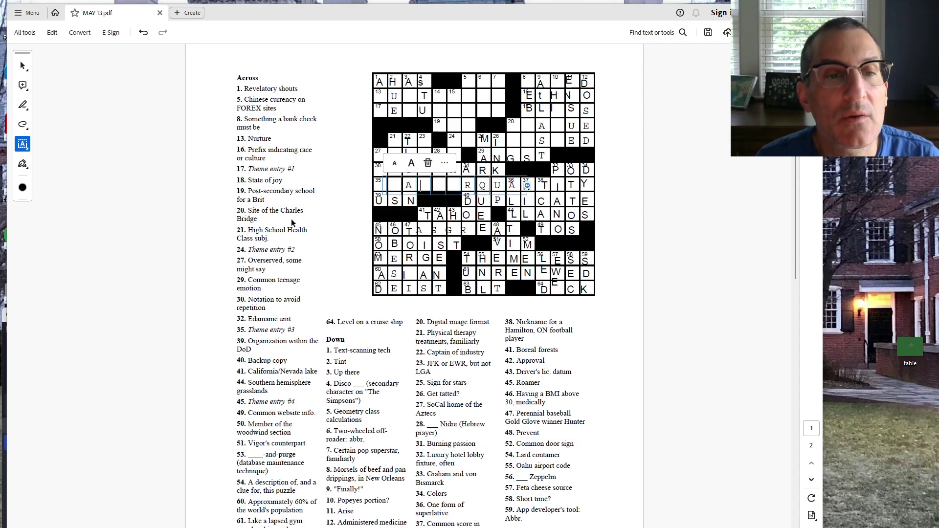
# Step: Fill letters in squares 21, 23 and 28, plus an L in row 35
pyautogui.click(403, 142)
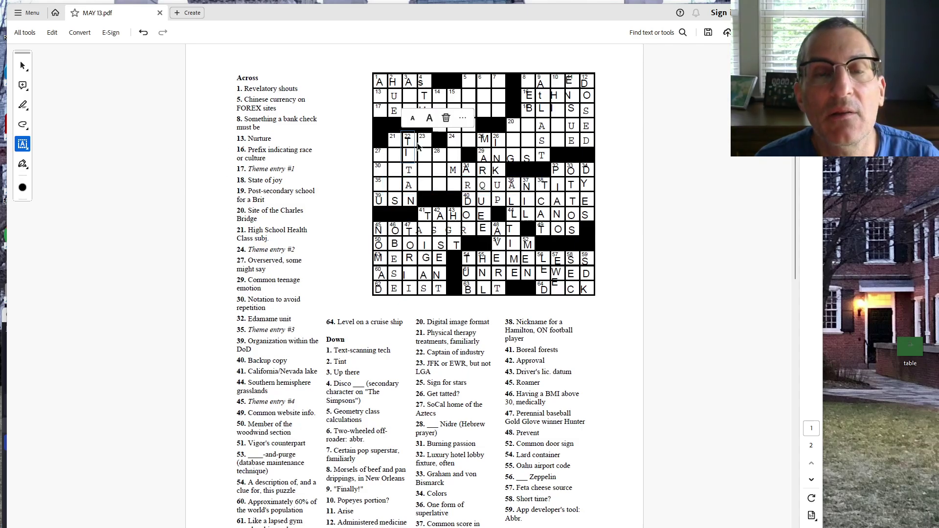
pyautogui.click(393, 142)
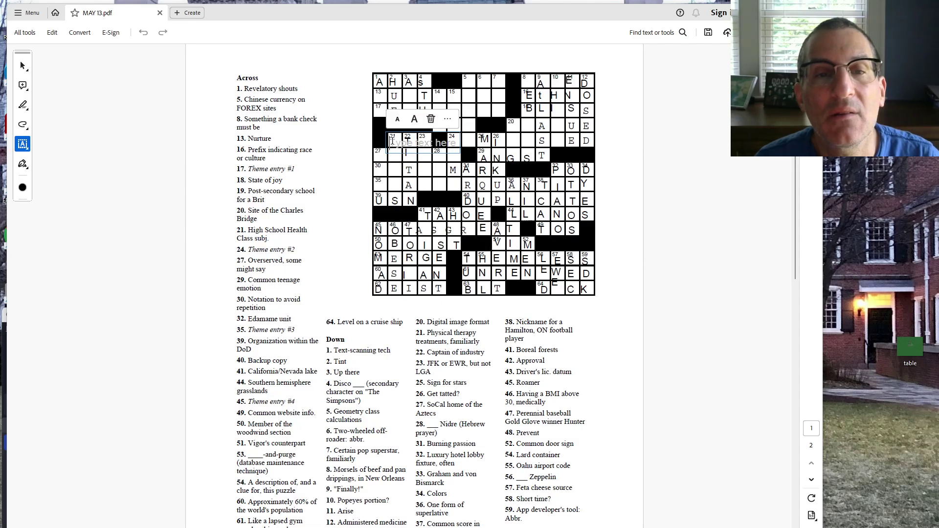
pyautogui.write('S')
pyautogui.click(425, 146)
pyautogui.click(425, 140)
pyautogui.write('D')
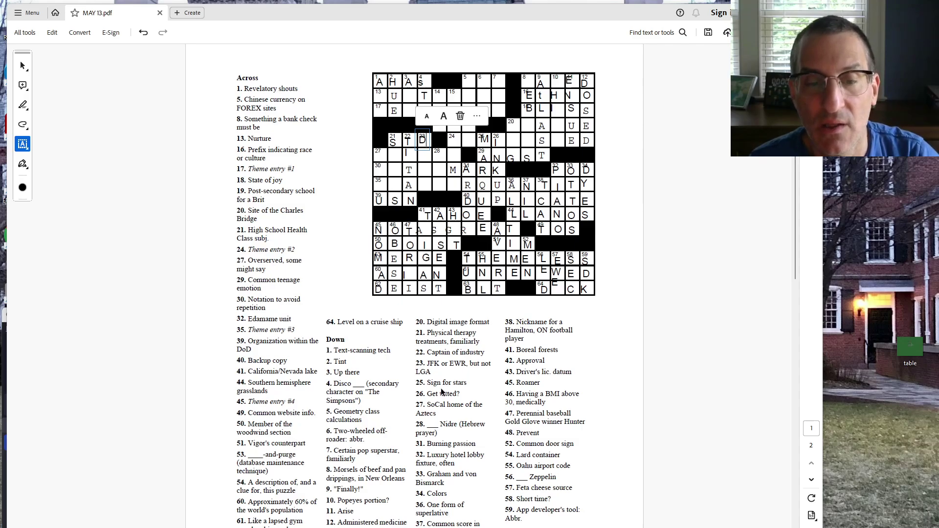
pyautogui.click(441, 155)
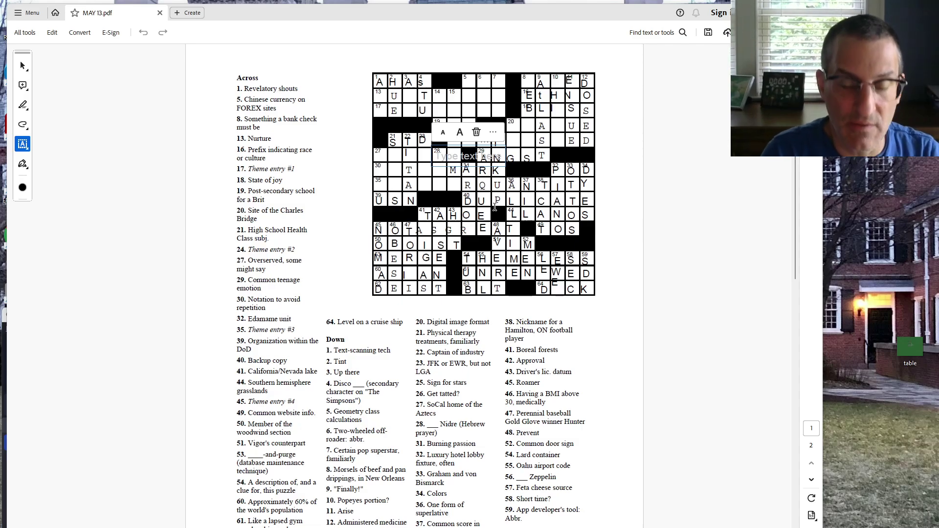
pyautogui.write('K O')
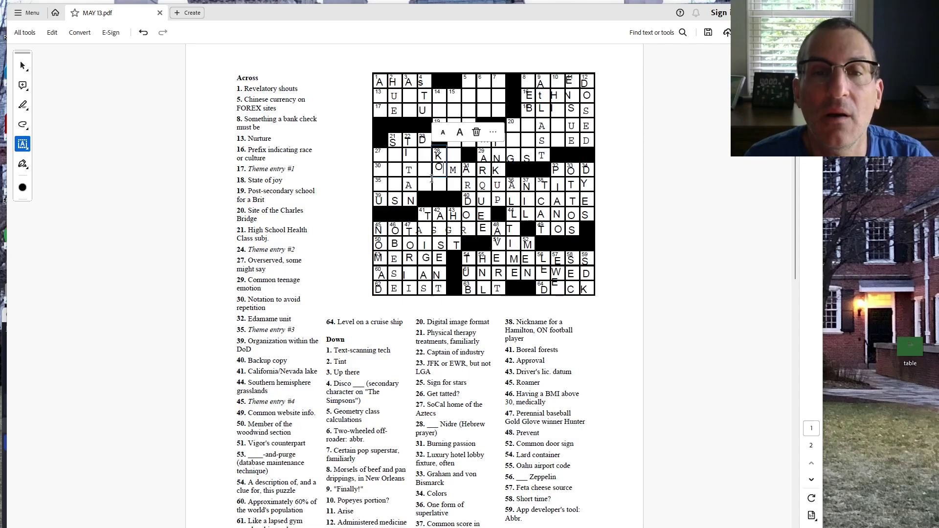
pyautogui.click(433, 180)
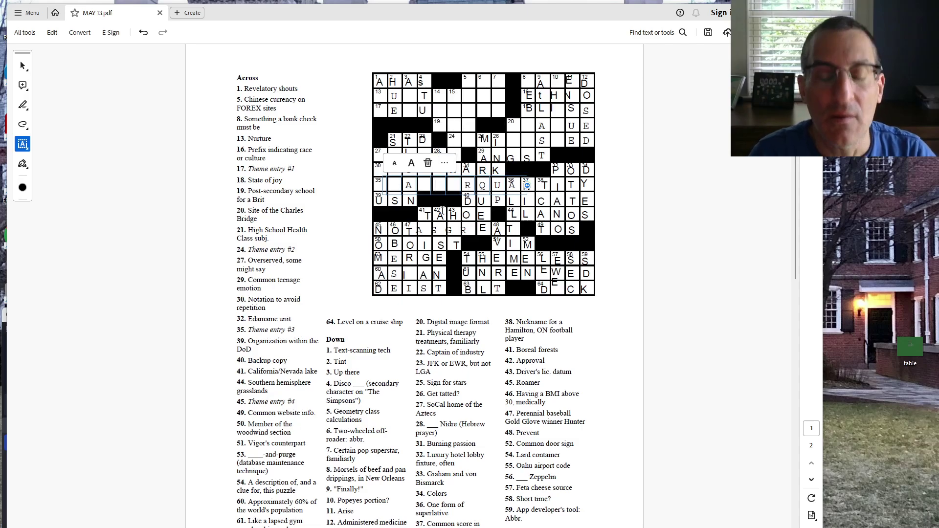
pyautogui.write('L')
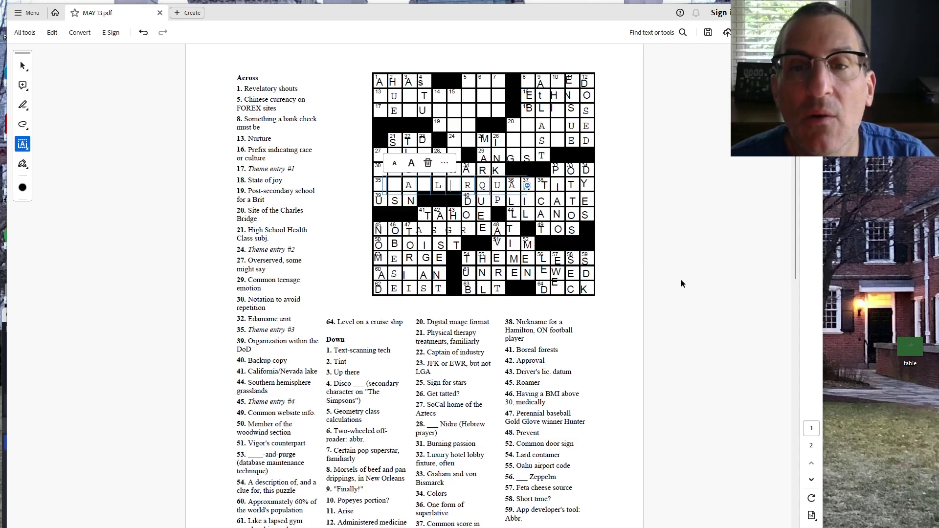
pyautogui.click(682, 279)
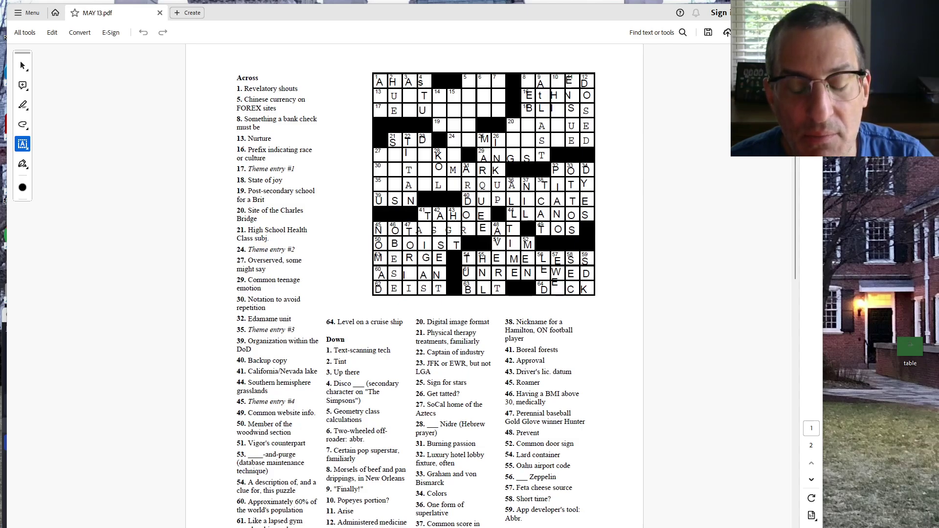
# Step: Fill the 15-Down squares letter by letter down the column
pyautogui.click(459, 107)
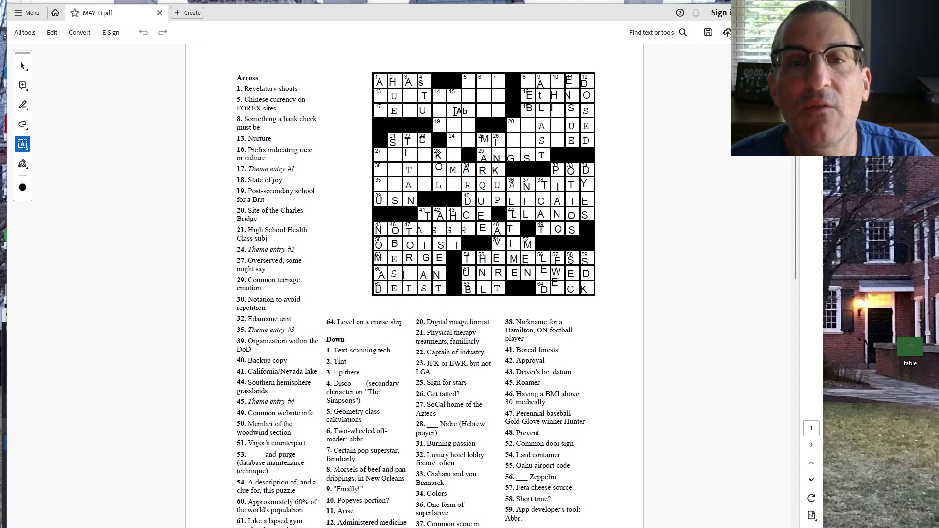
pyautogui.click(458, 97)
pyautogui.write('V')
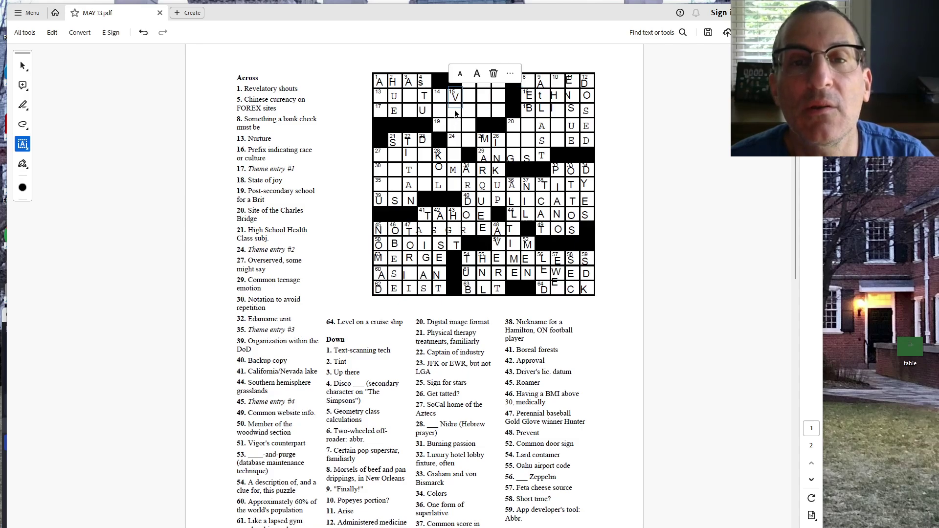
pyautogui.click(455, 113)
pyautogui.write('E')
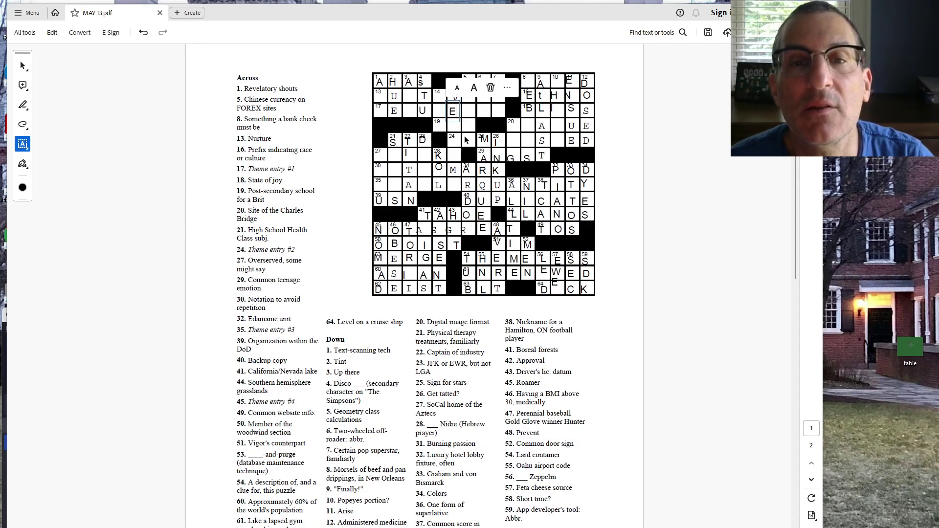
pyautogui.click(461, 126)
pyautogui.write('N')
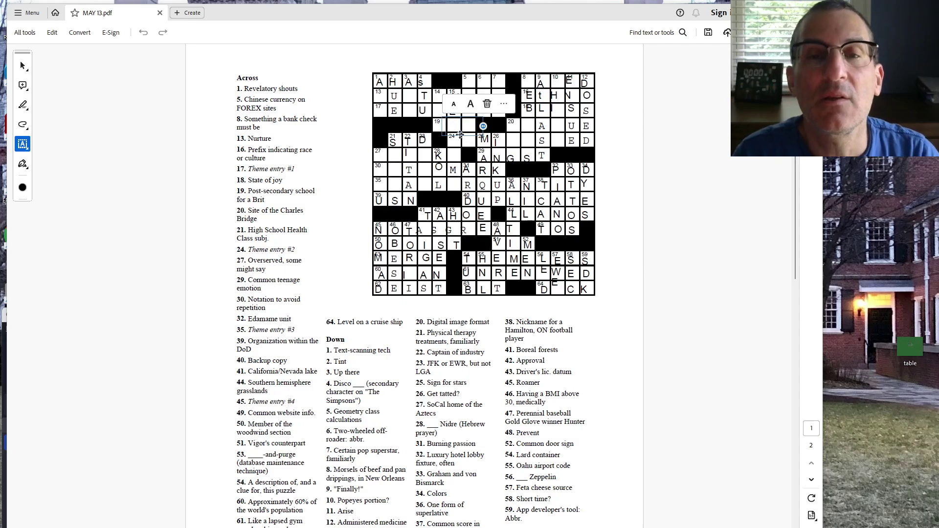
pyautogui.click(468, 126)
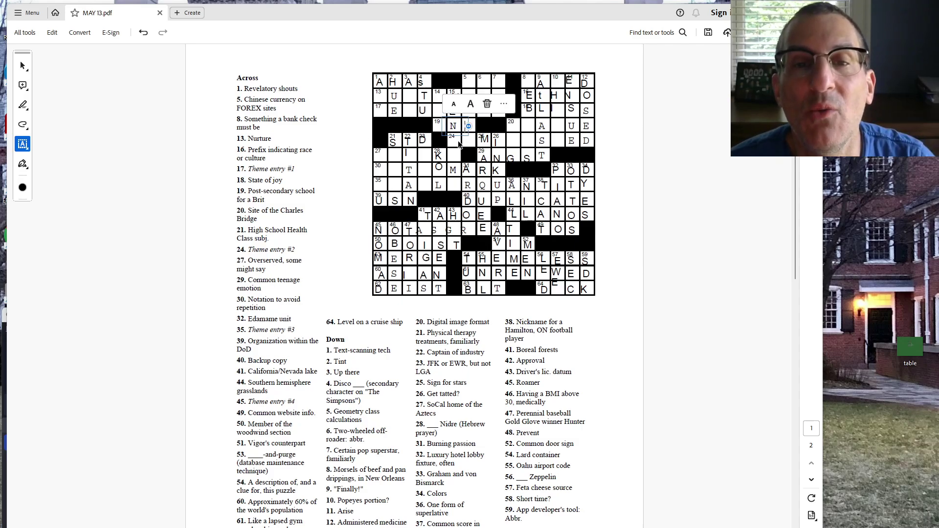
pyautogui.write('D')
pyautogui.click(455, 142)
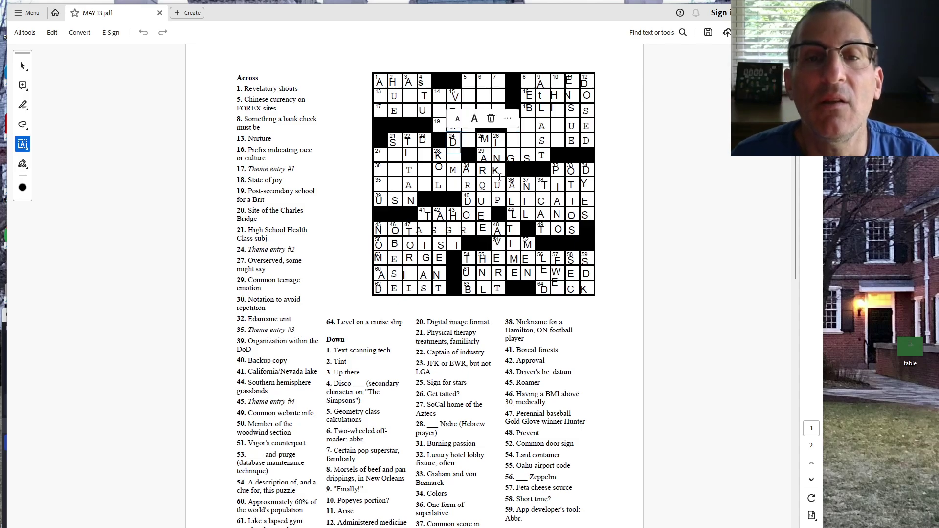
# Step: Place a letter box in cell 27 and type STIN
pyautogui.click(446, 171)
pyautogui.click(462, 185)
pyautogui.write('E')
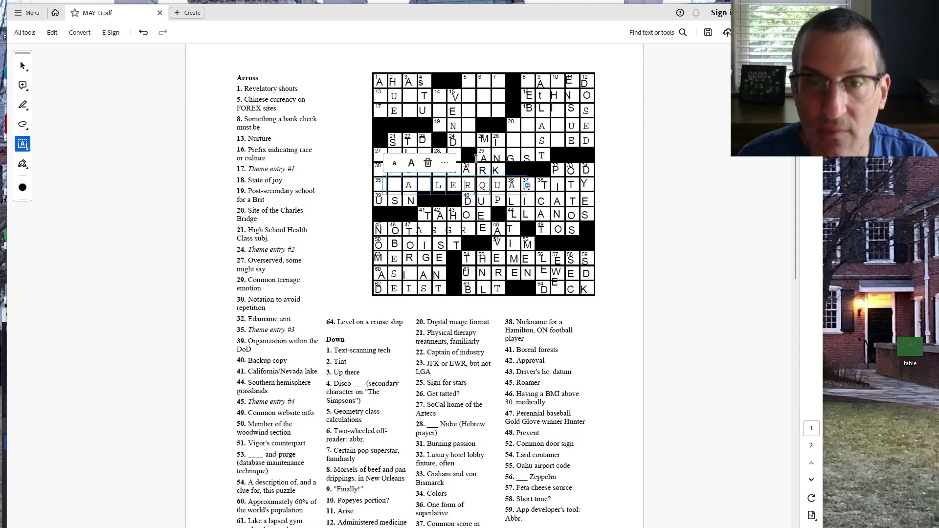
pyautogui.click(458, 154)
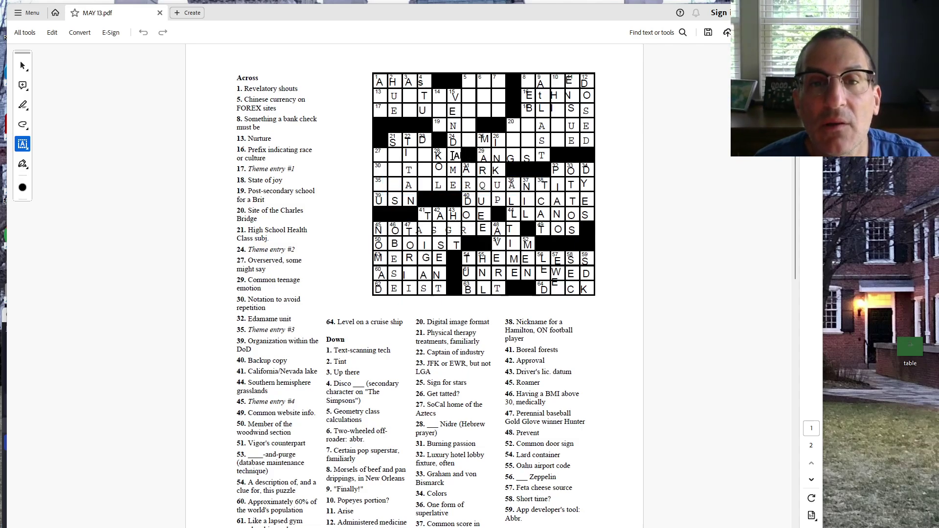
pyautogui.click(458, 155)
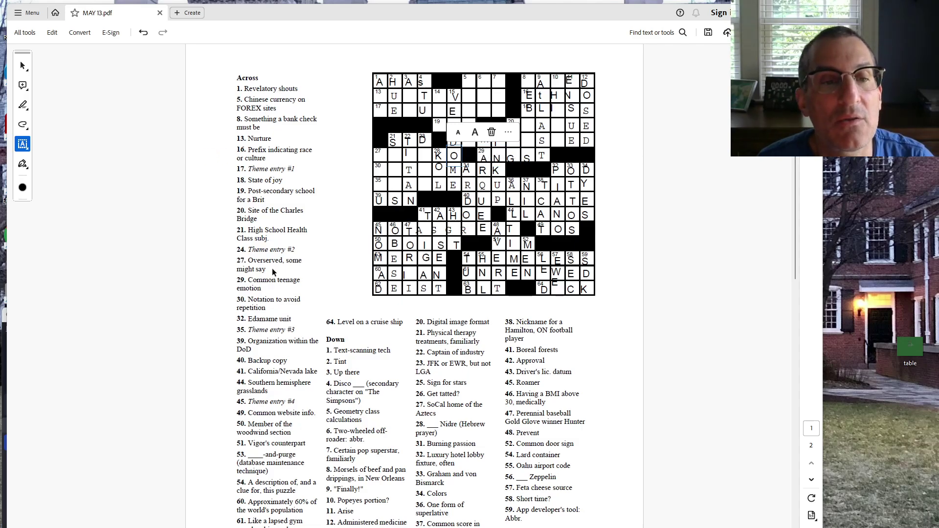
pyautogui.click(387, 157)
pyautogui.write('S')
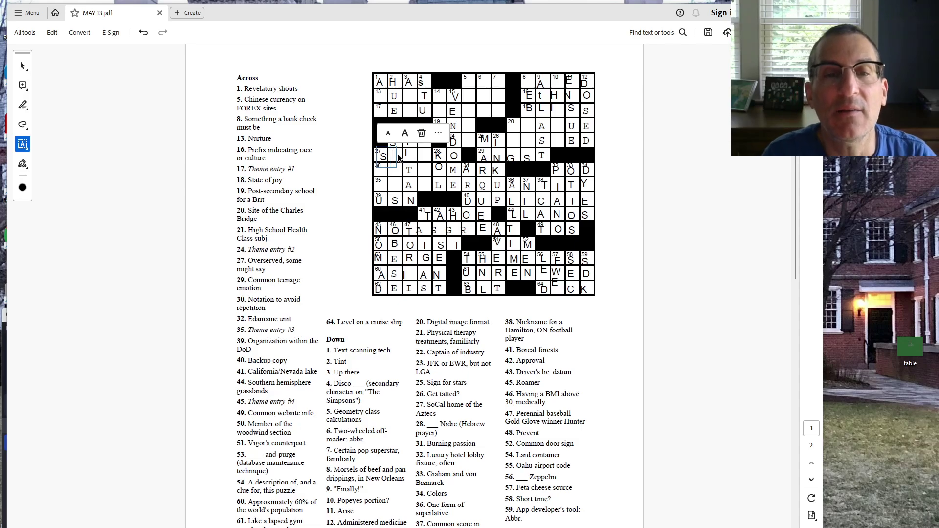
pyautogui.write('T')
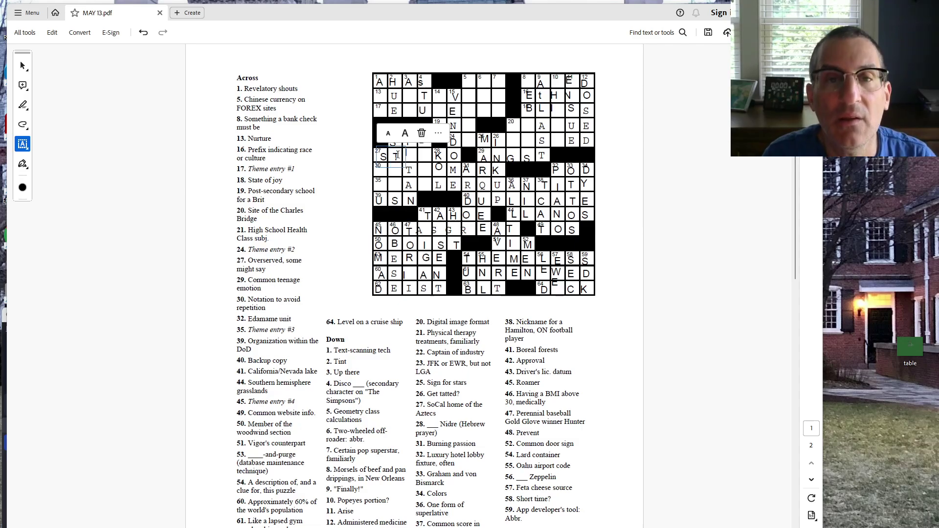
pyautogui.write('I')
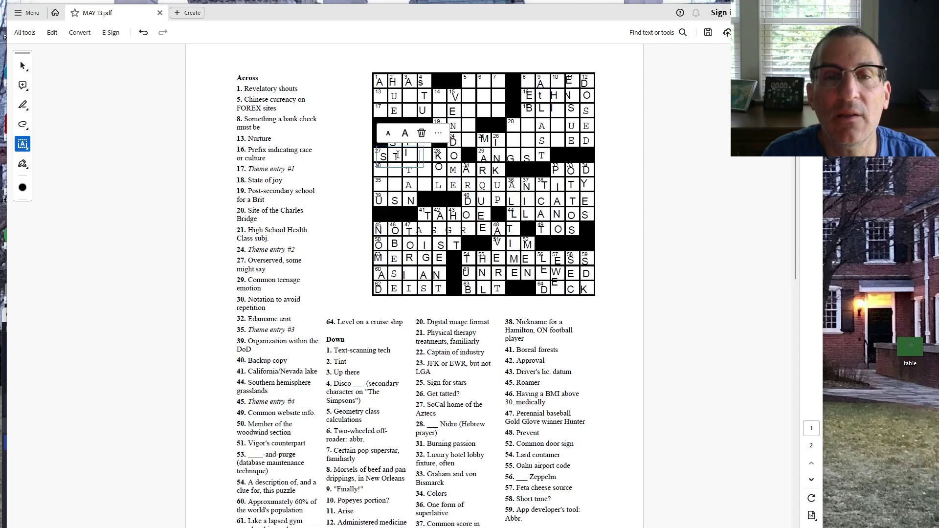
pyautogui.write('N')
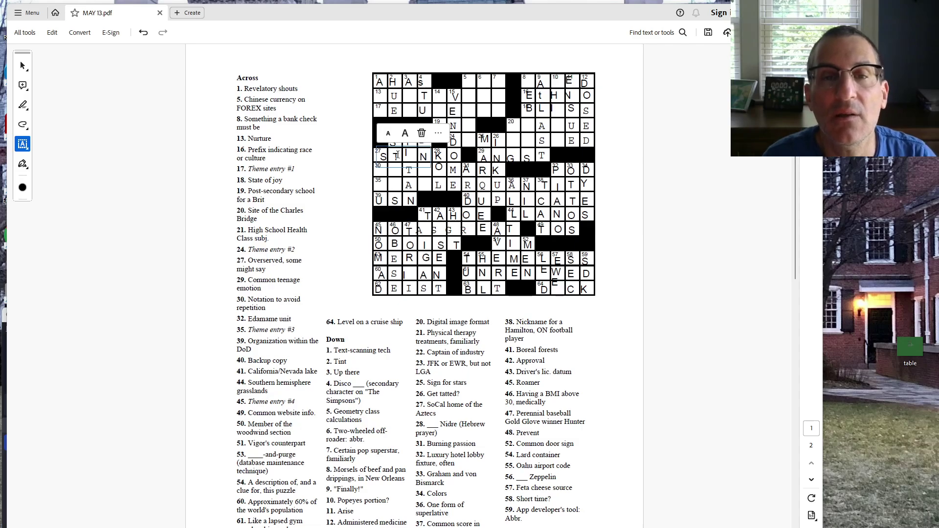
pyautogui.write('Tab')
# Step: Commit the row 27 letters and remove a stray empty letter box
pyautogui.click(385, 175)
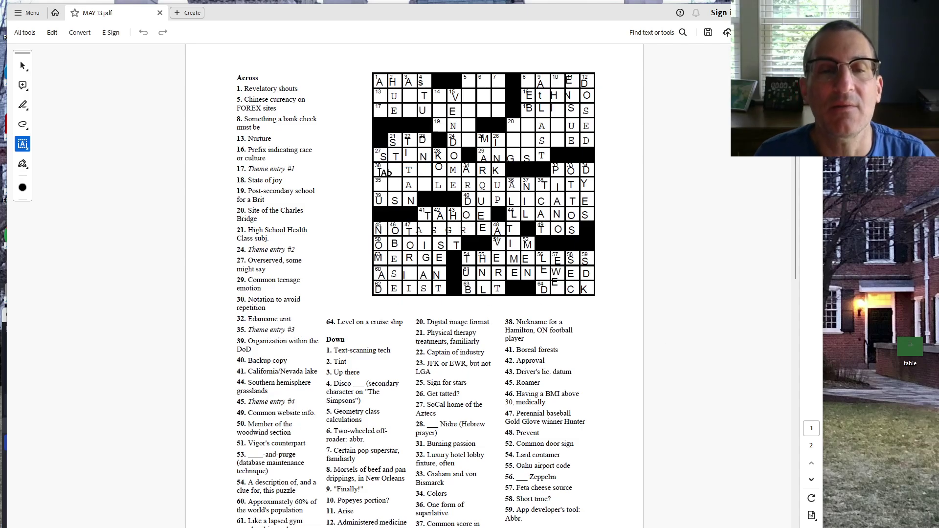
pyautogui.click(383, 175)
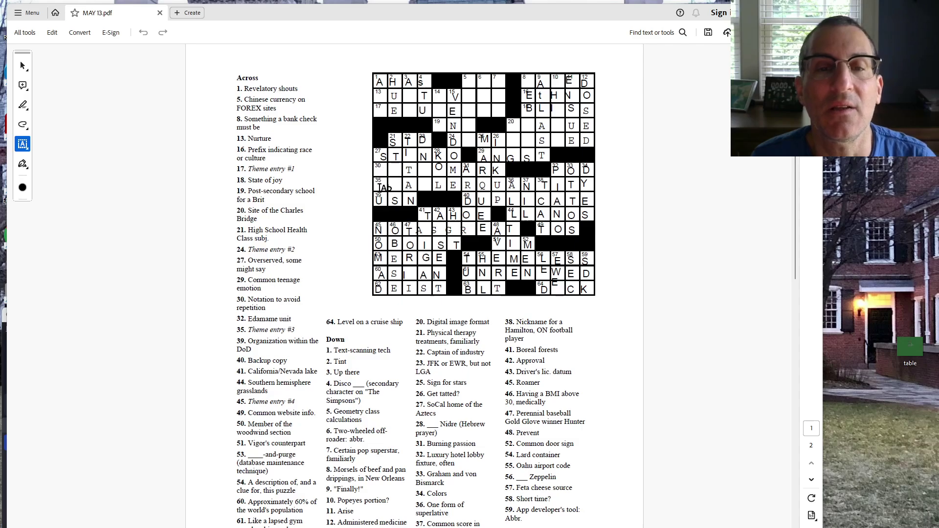
pyautogui.click(384, 185)
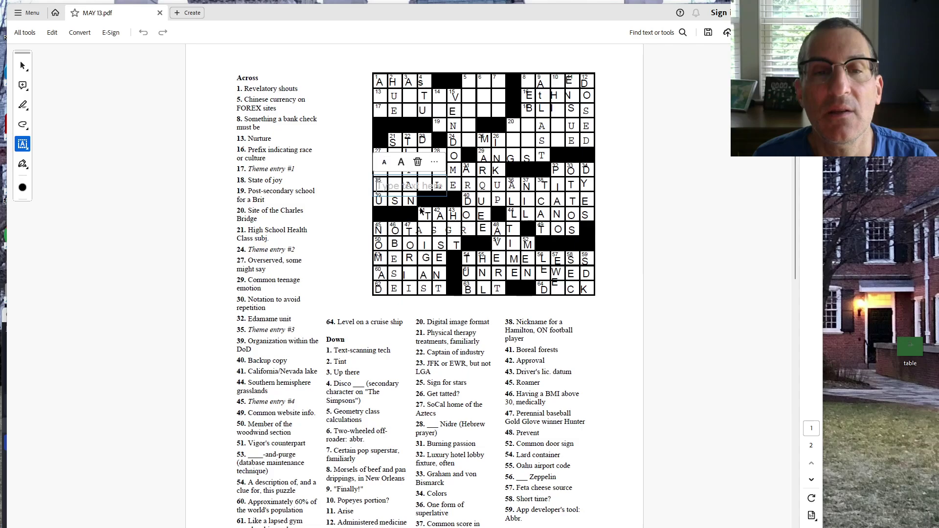
pyautogui.click(732, 181)
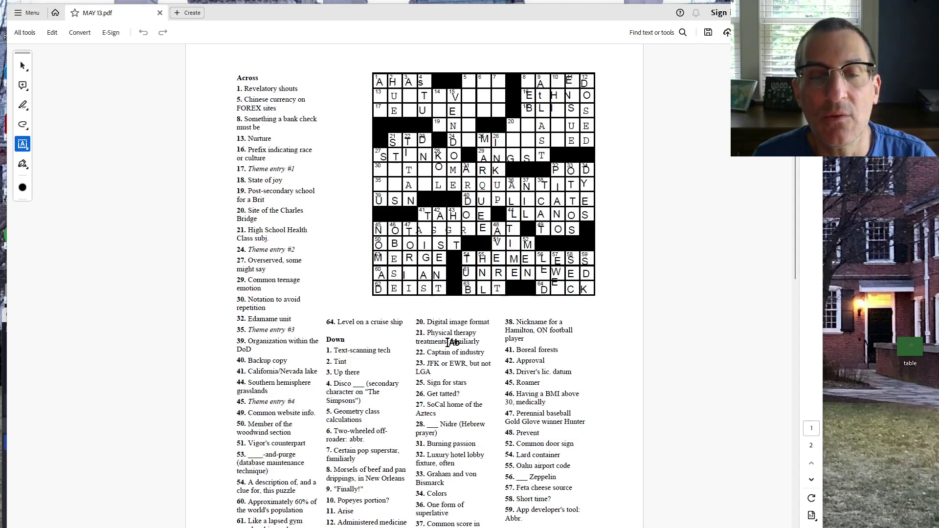
# Step: Check the black squares after USN, then enter DIT in cell 30
pyautogui.click(439, 200)
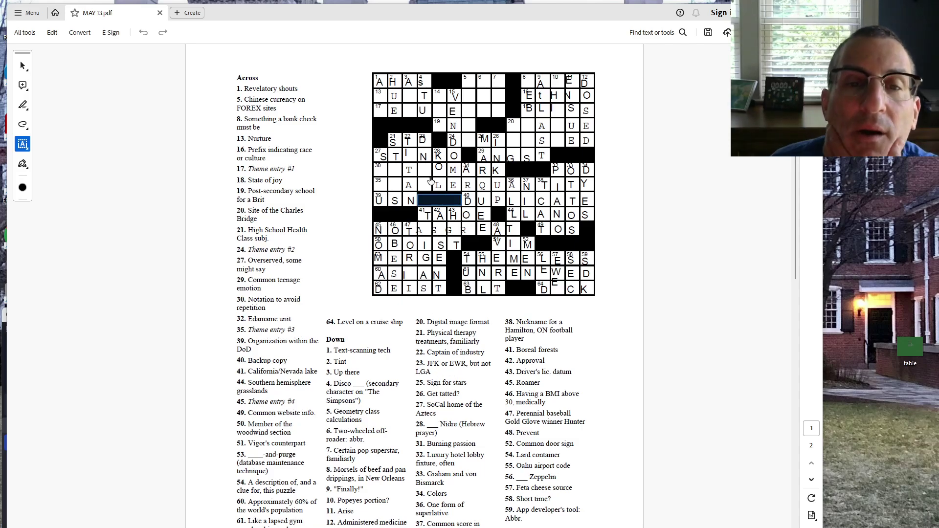
pyautogui.press('Escape')
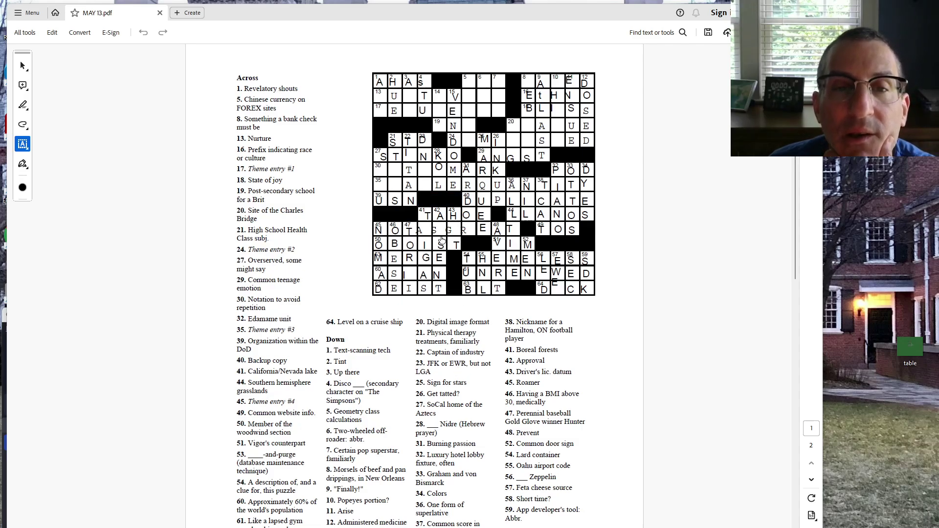
pyautogui.click(439, 200)
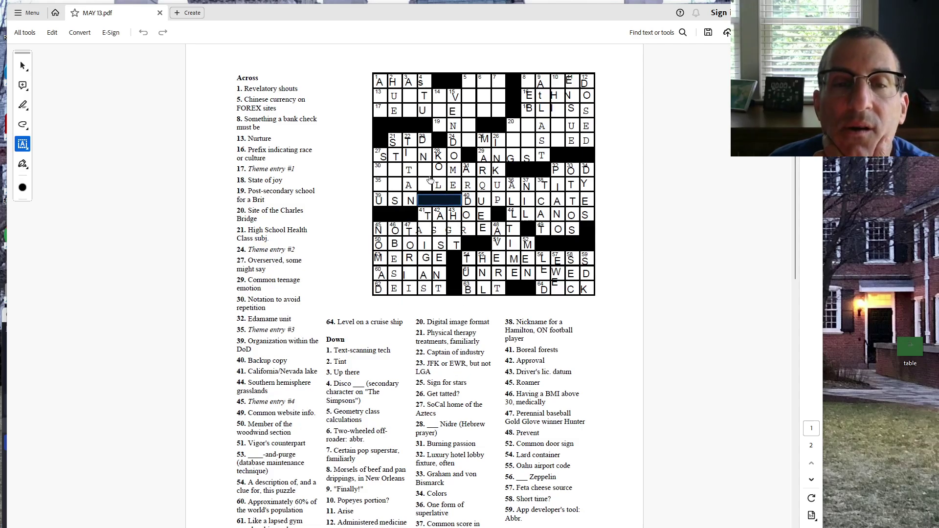
pyautogui.press('Escape')
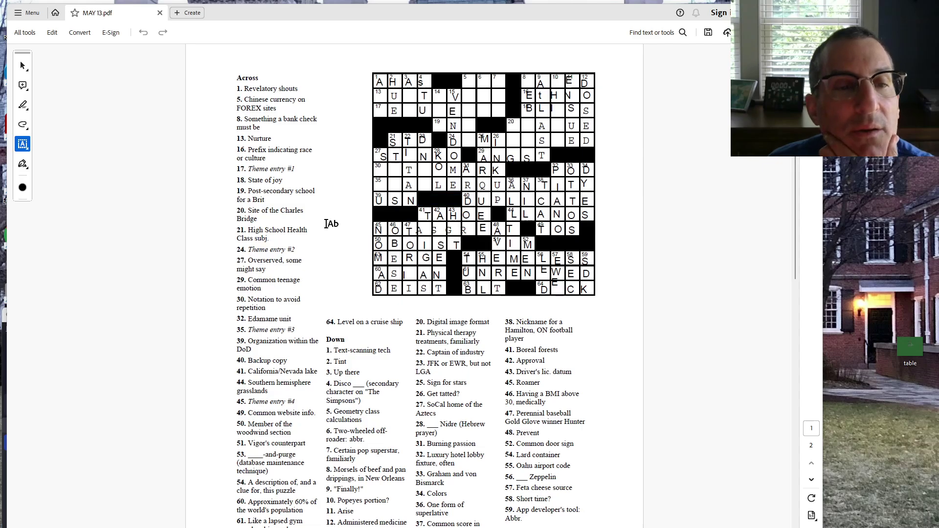
pyautogui.click(387, 170)
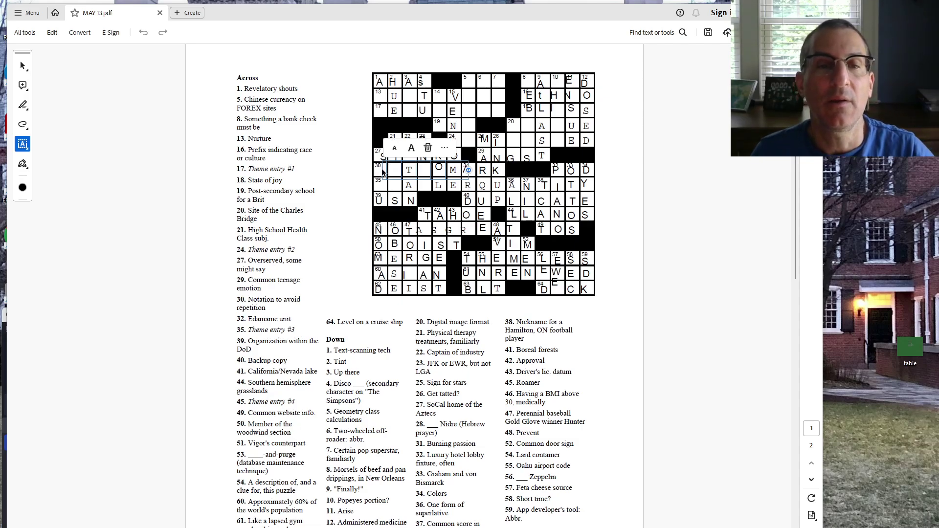
pyautogui.write('D ')
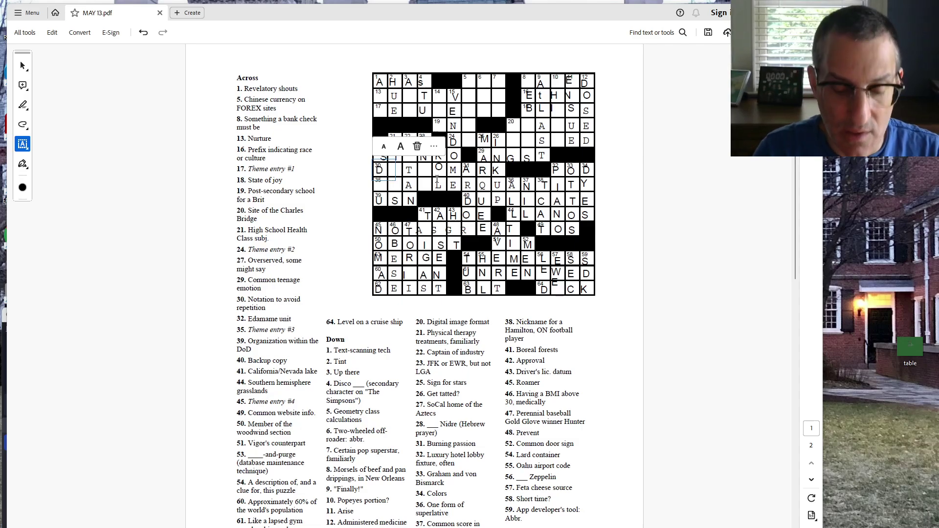
pyautogui.write('I T T')
pyautogui.click(654, 283)
pyautogui.write('Tab')
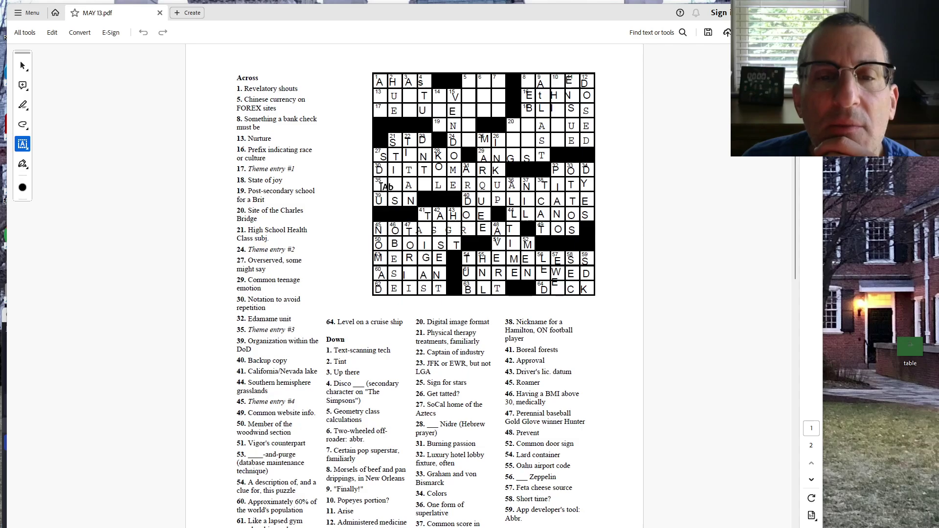
# Step: Add an S to row 35 and delete the wrong D and S in row 21
pyautogui.click(387, 187)
pyautogui.write('S')
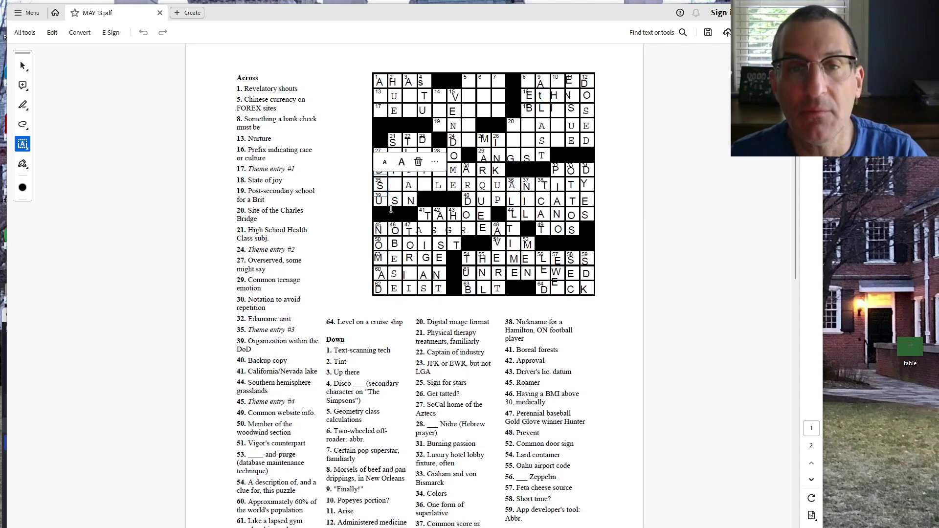
pyautogui.click(723, 193)
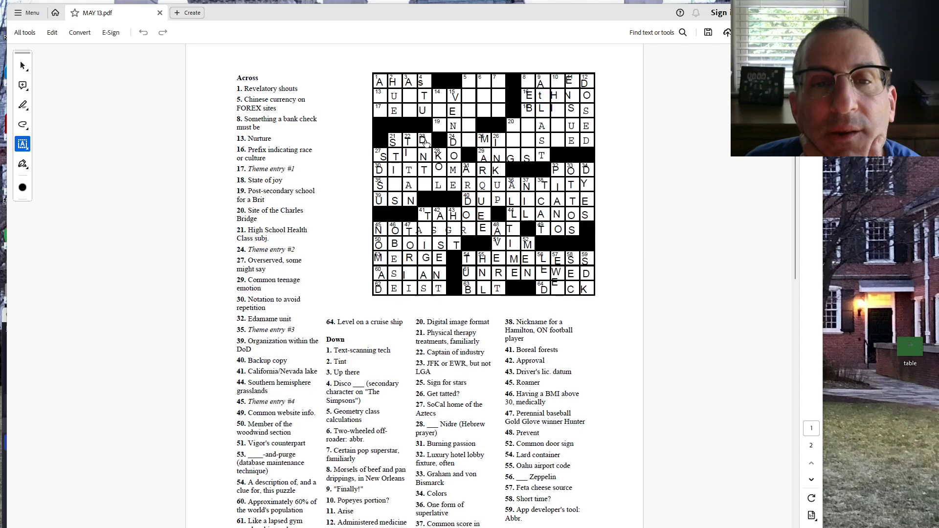
pyautogui.click(422, 139)
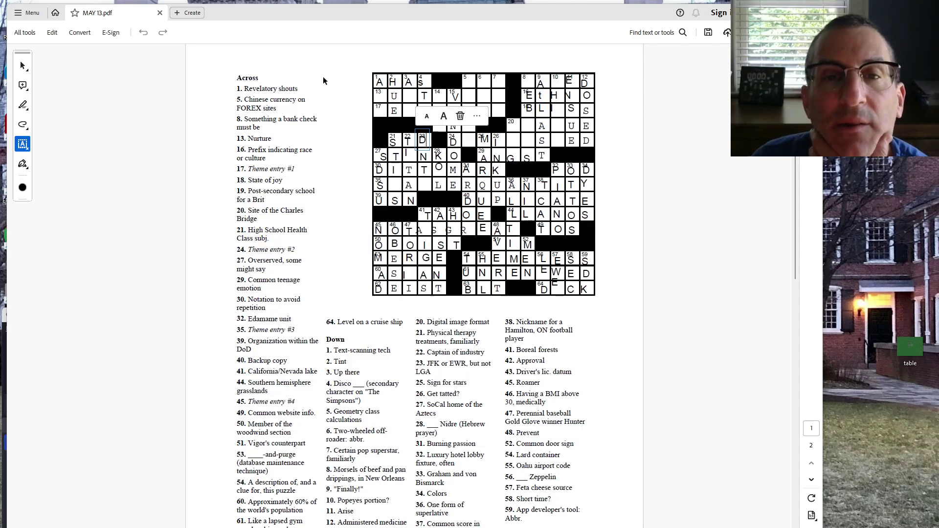
pyautogui.press('Delete')
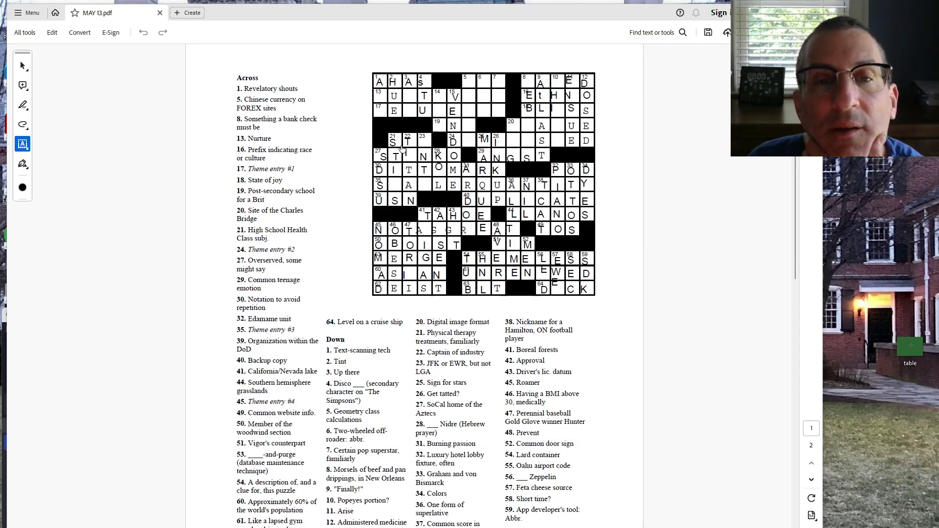
pyautogui.press('BackSpace')
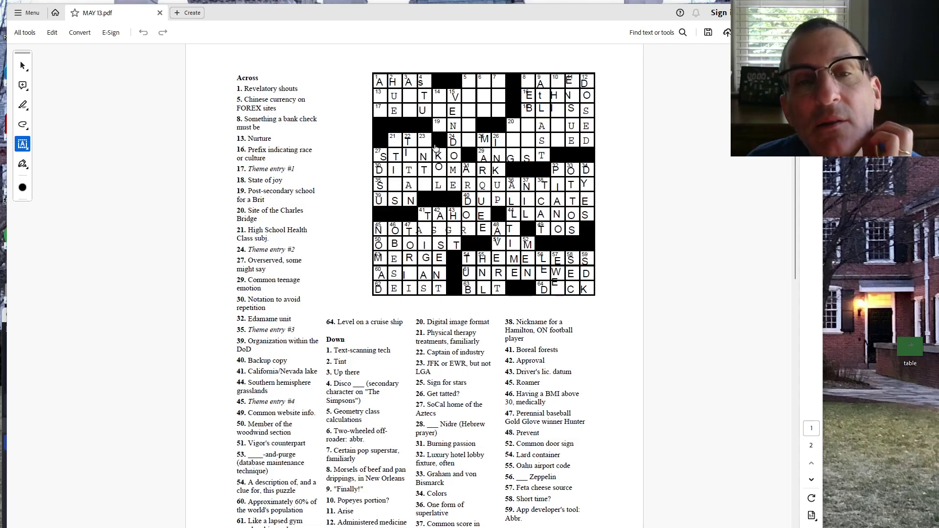
# Step: Inspect the squares following USN and clear the selection
pyautogui.moveTo(422, 202); pyautogui.dragTo(459, 204)
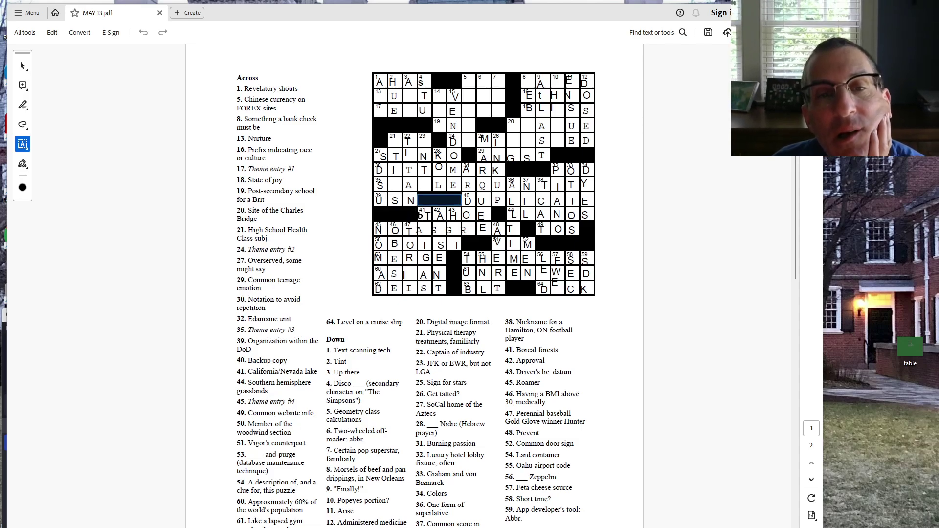
pyautogui.press('Tab')
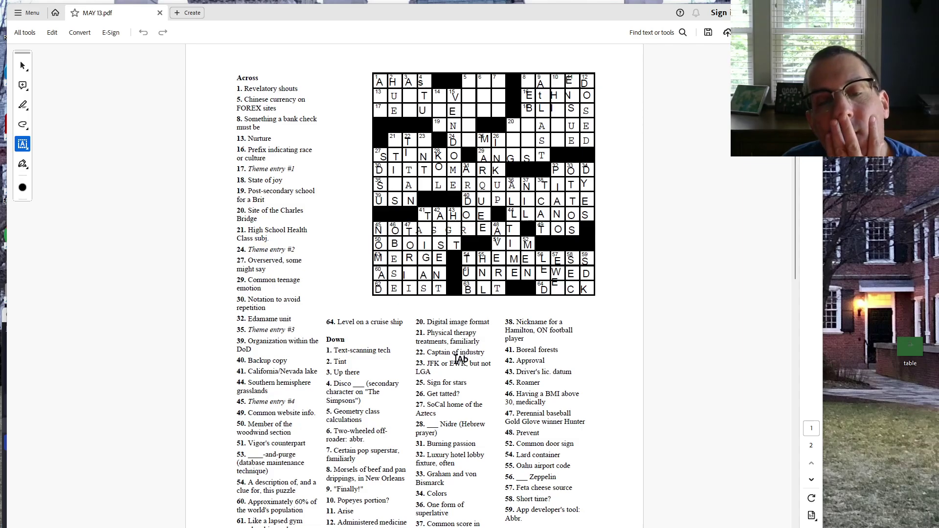
pyautogui.click(426, 198)
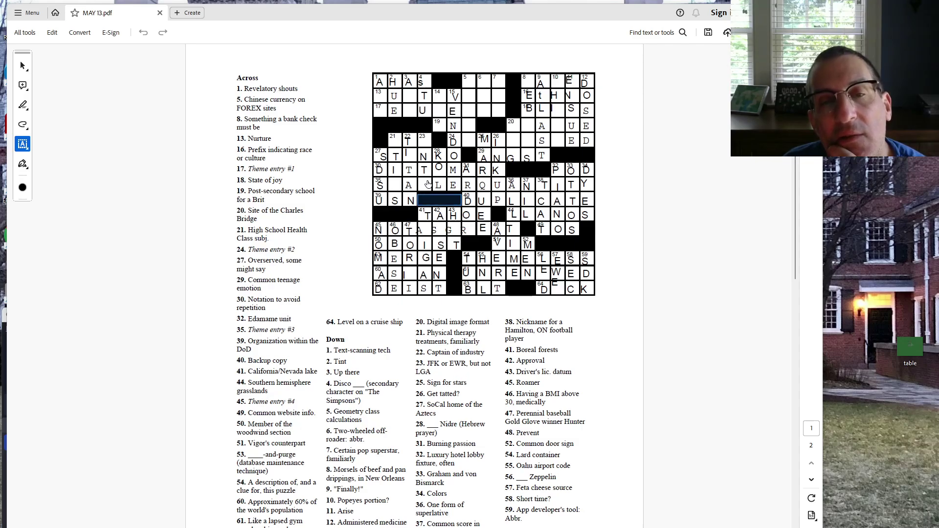
pyautogui.click(424, 217)
# Step: Retype two row 21 letters and add the L in row 35
pyautogui.click(427, 141)
pyautogui.write('A')
pyautogui.click(440, 141)
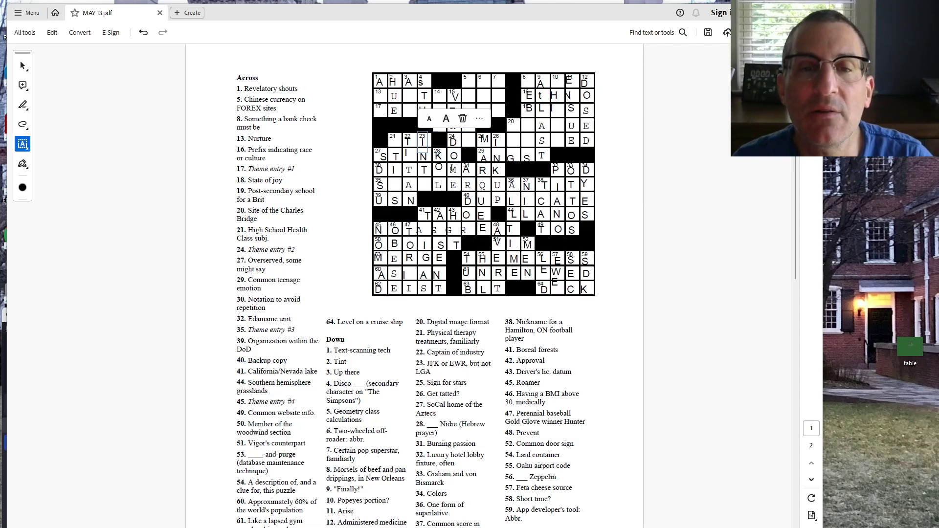
pyautogui.click(424, 185)
pyautogui.write('L')
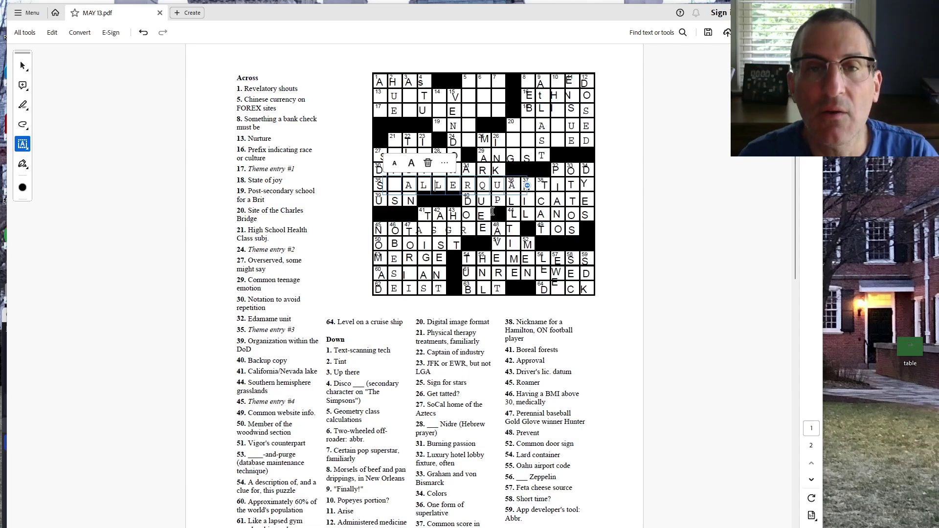
pyautogui.press('Escape')
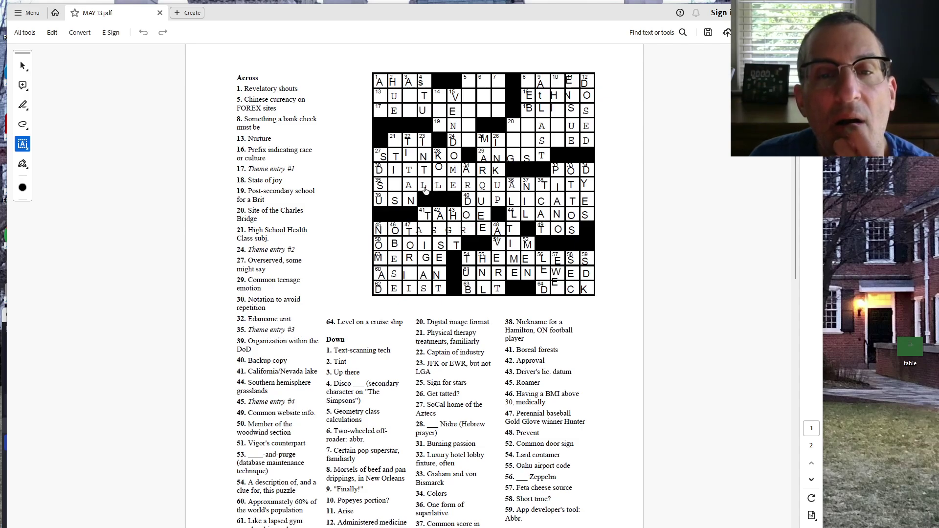
# Step: Put an S in the first 21-Across square and clear stray grid selections
pyautogui.click(398, 189)
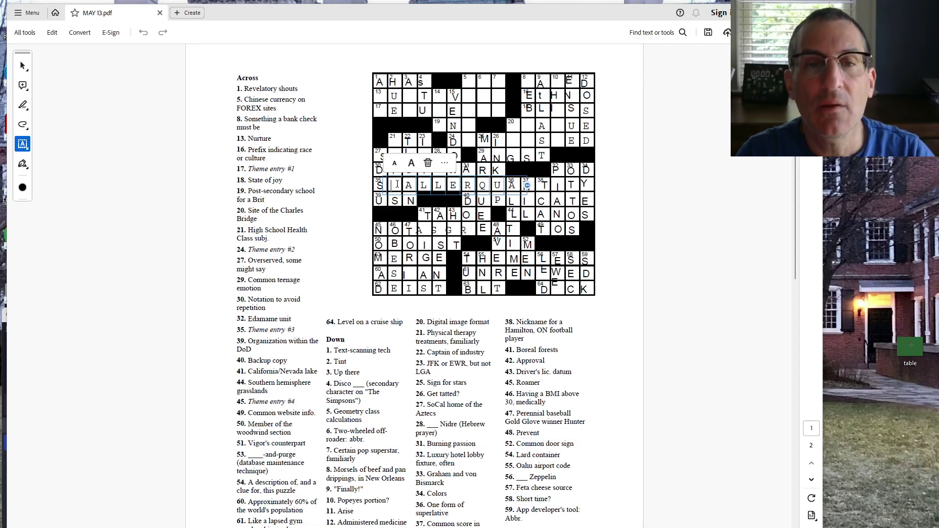
pyautogui.write('M')
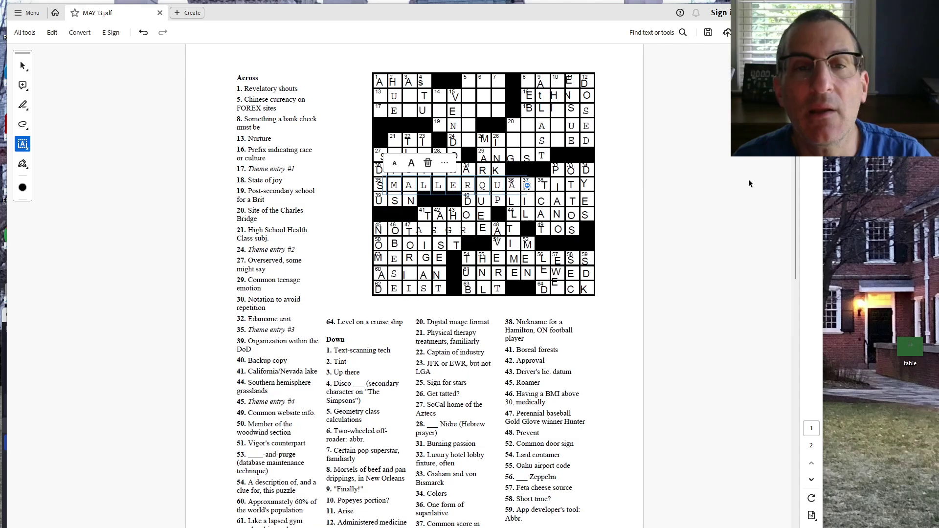
pyautogui.click(394, 140)
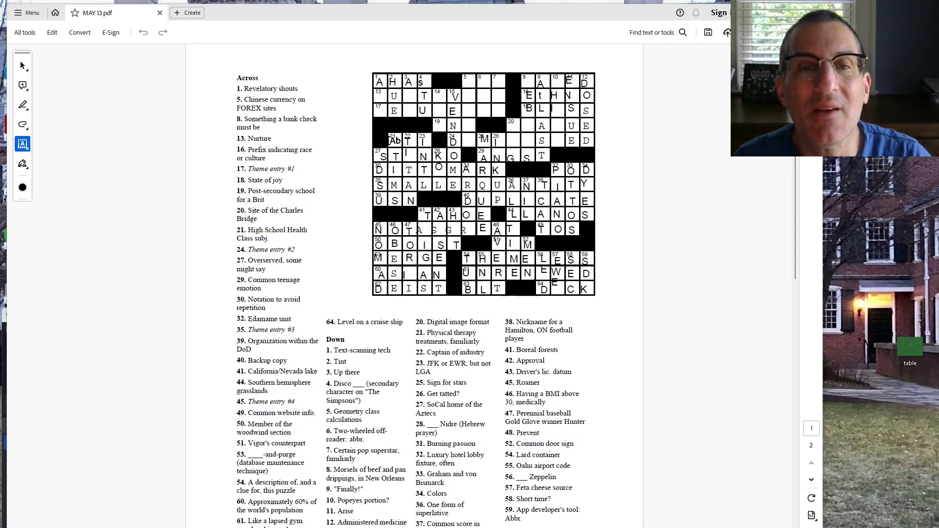
pyautogui.write('S')
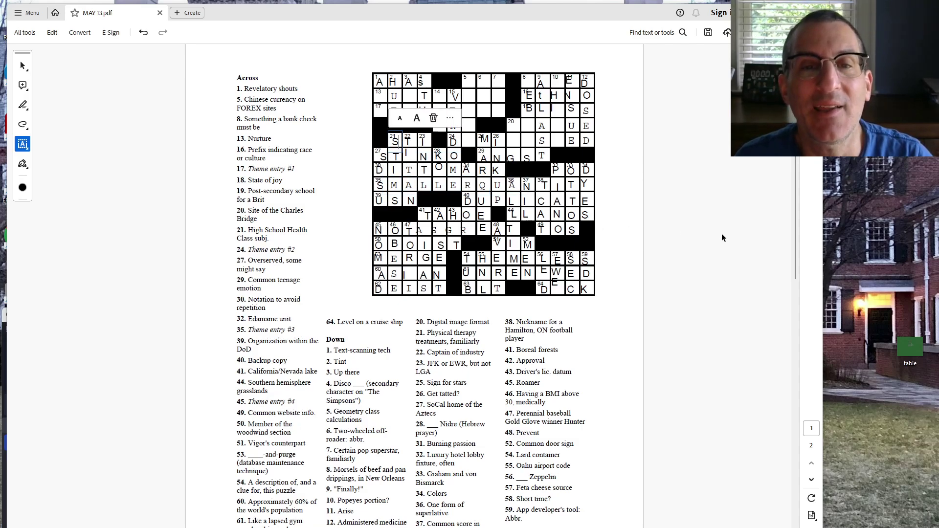
pyautogui.click(705, 212)
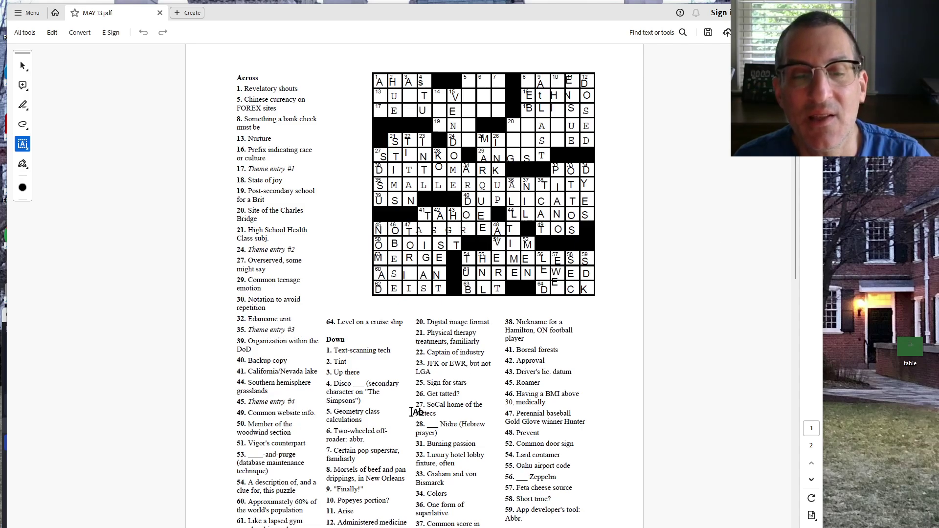
pyautogui.click(439, 200)
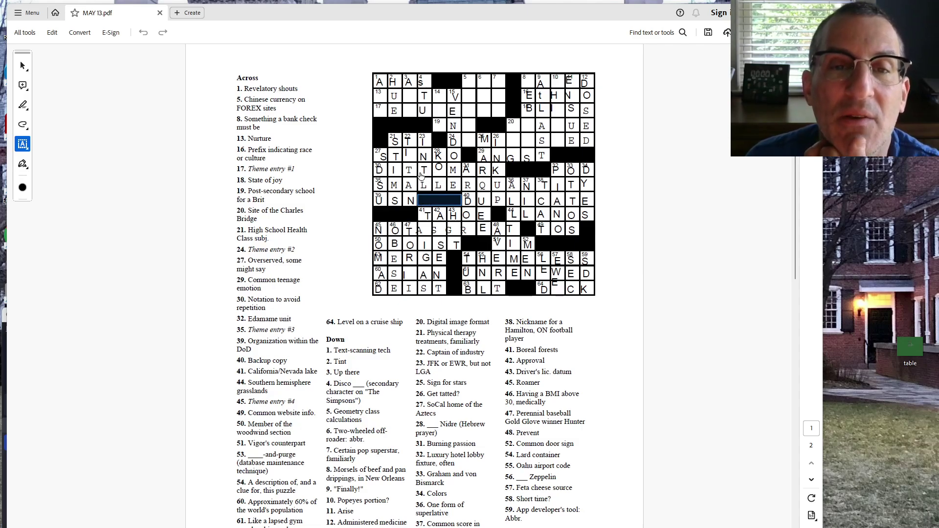
pyautogui.click(615, 257)
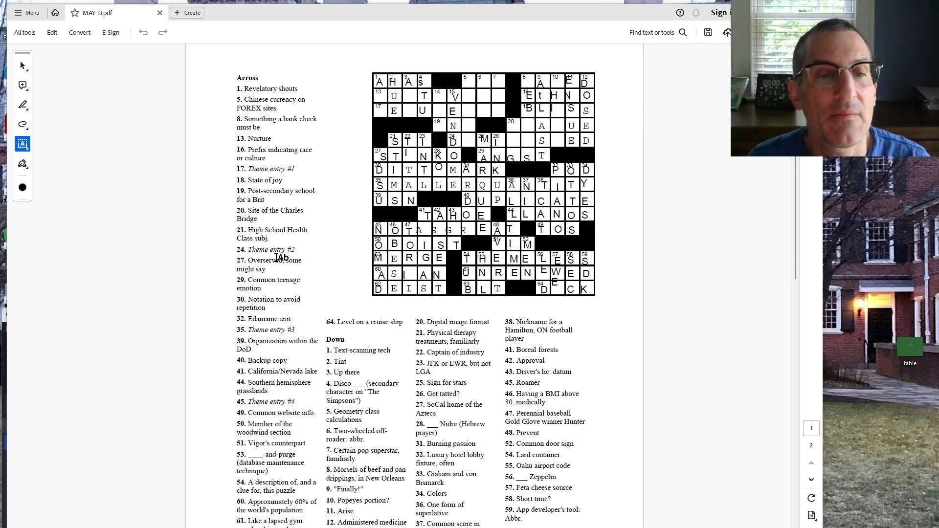
# Step: Fill the empty 24-Across squares, adjusting spacing so DIMINISHED lines up with the cells
pyautogui.click(440, 200)
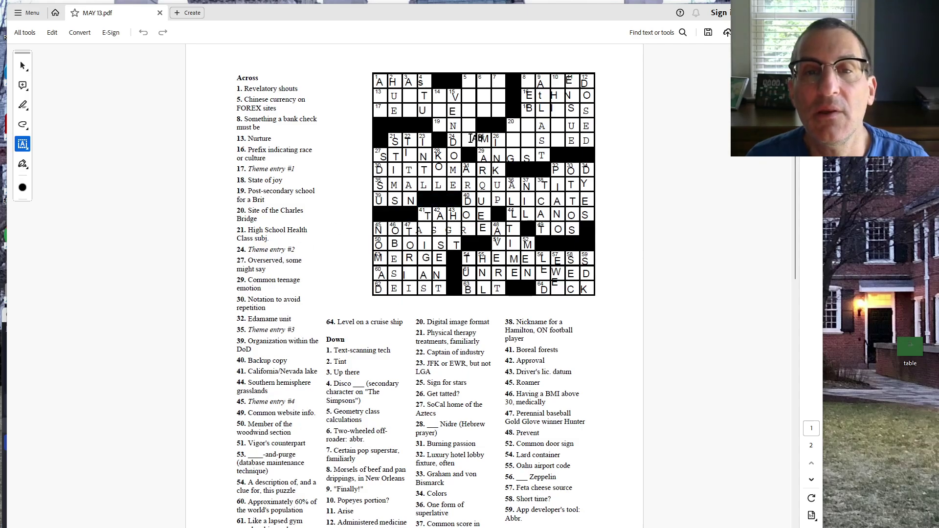
pyautogui.click(484, 141)
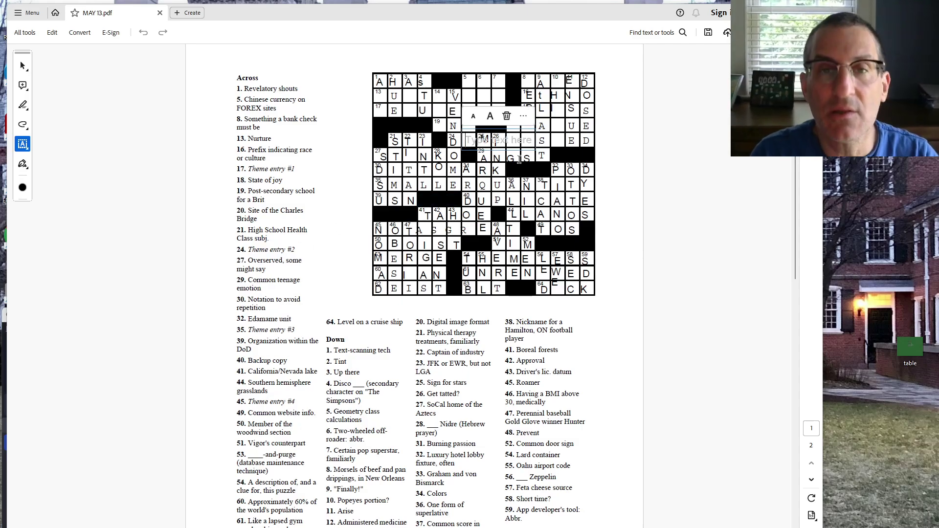
pyautogui.write('I')
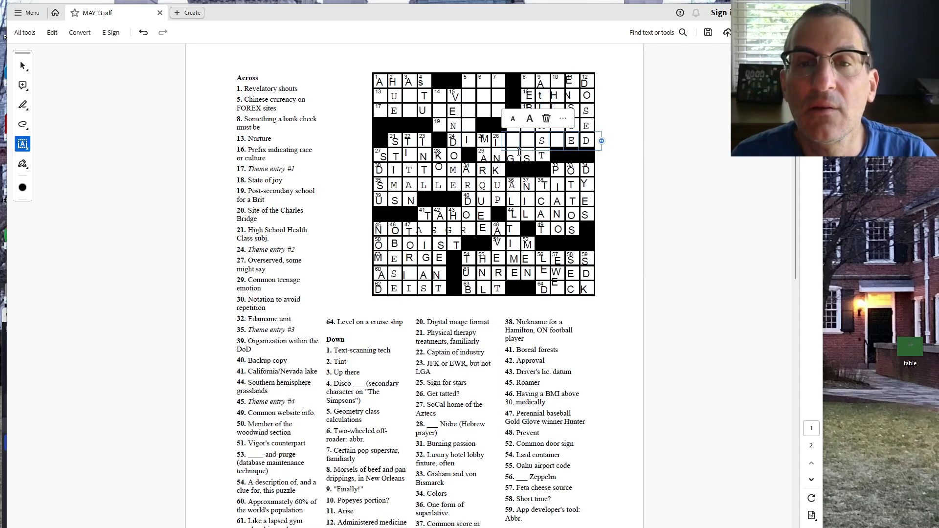
pyautogui.click(514, 140)
pyautogui.write('N')
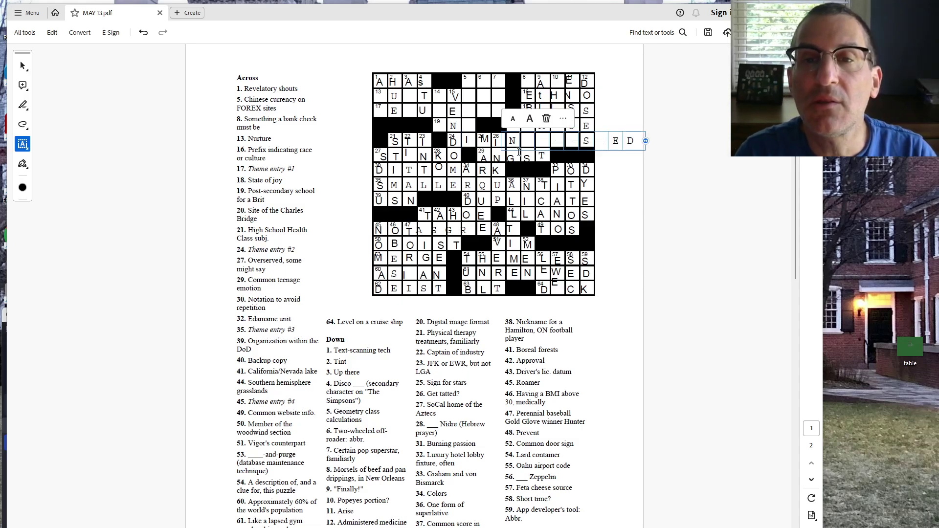
pyautogui.press('BackSpace')
pyautogui.press('BackSpace')
pyautogui.press('BackSpace')
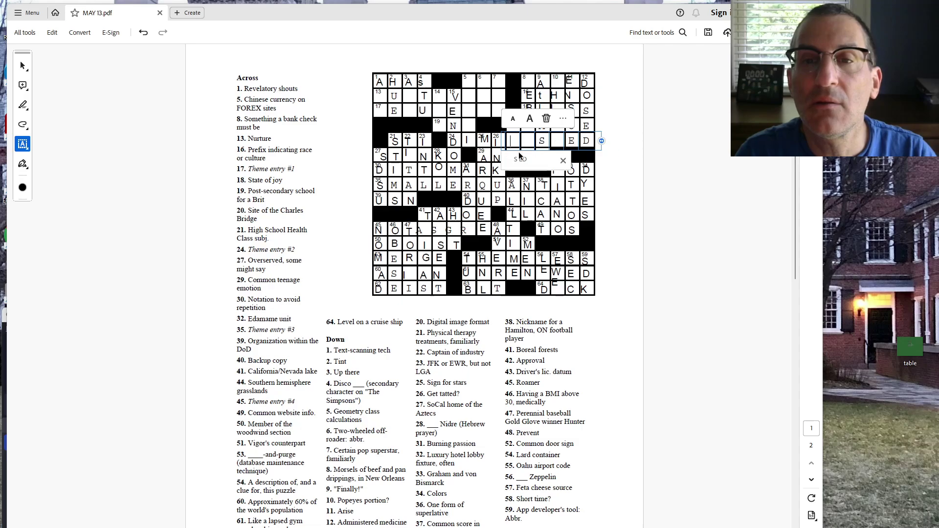
pyautogui.write('N')
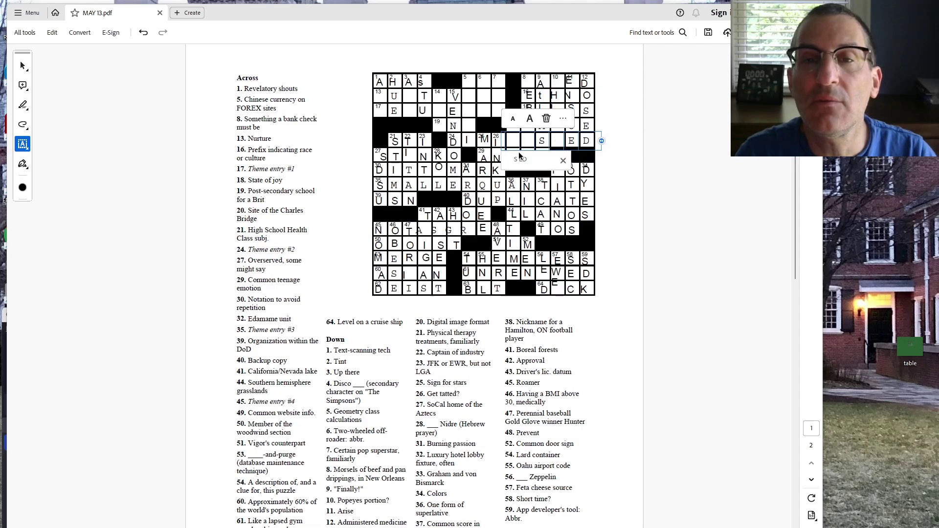
pyautogui.press('BackSpace')
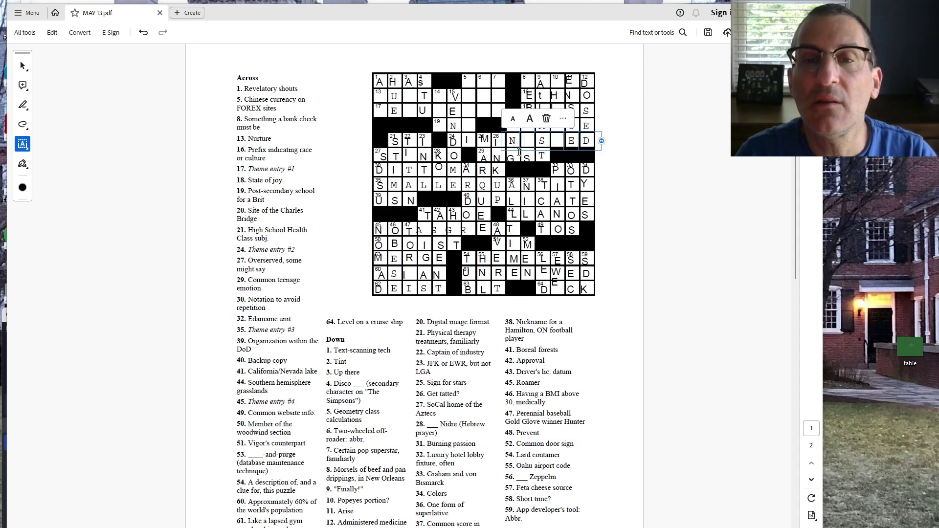
pyautogui.write('I S ')
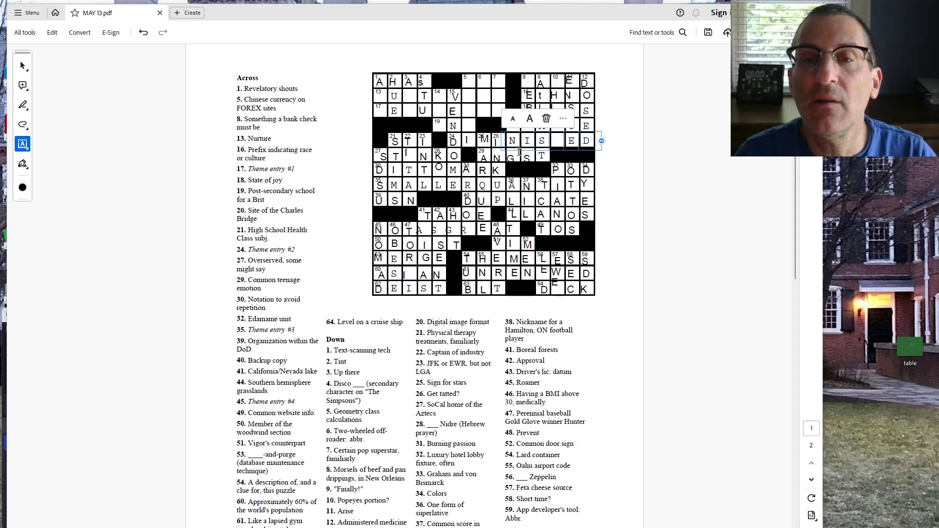
pyautogui.write('H')
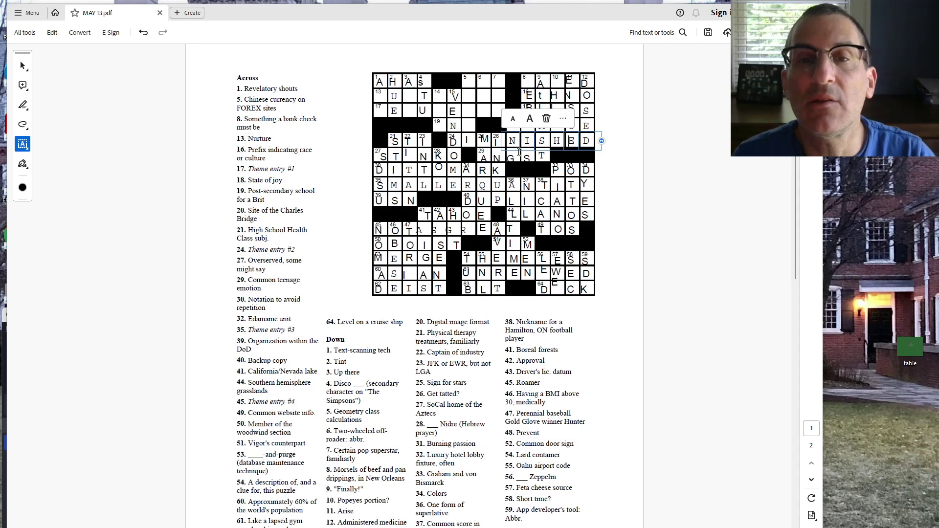
pyautogui.click(673, 174)
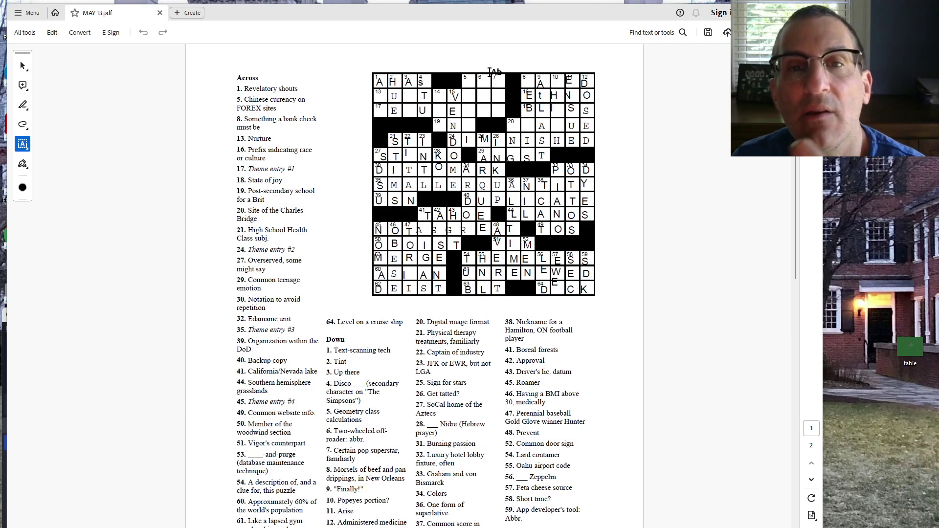
# Step: Type R, A, D, I, U and C into empty squares in rows 5, 13, 17 and 19
pyautogui.click(469, 82)
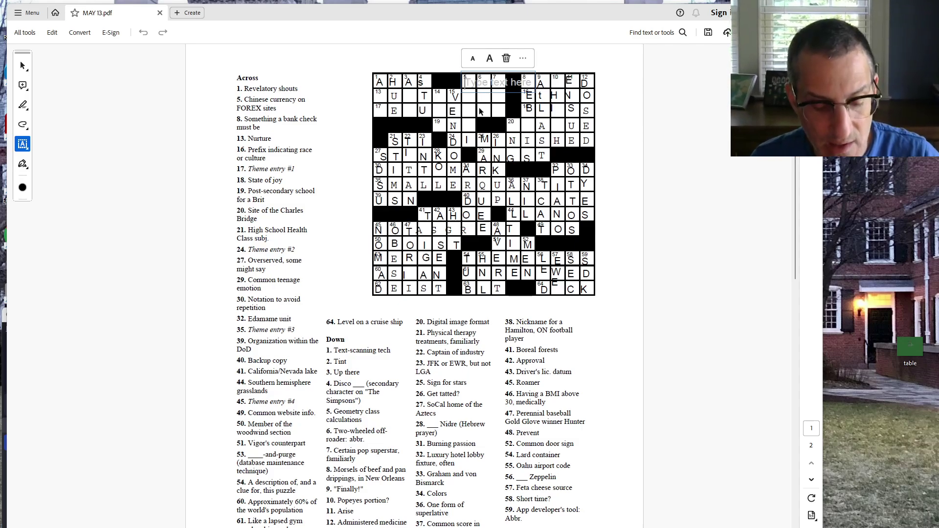
pyautogui.write('R')
pyautogui.click(480, 99)
pyautogui.write('TAb')
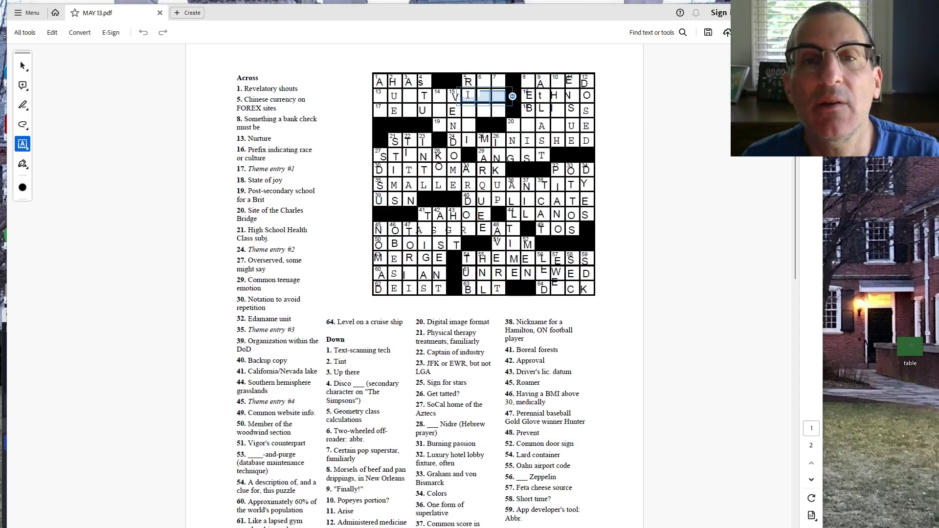
pyautogui.click(469, 110)
pyautogui.write('ID')
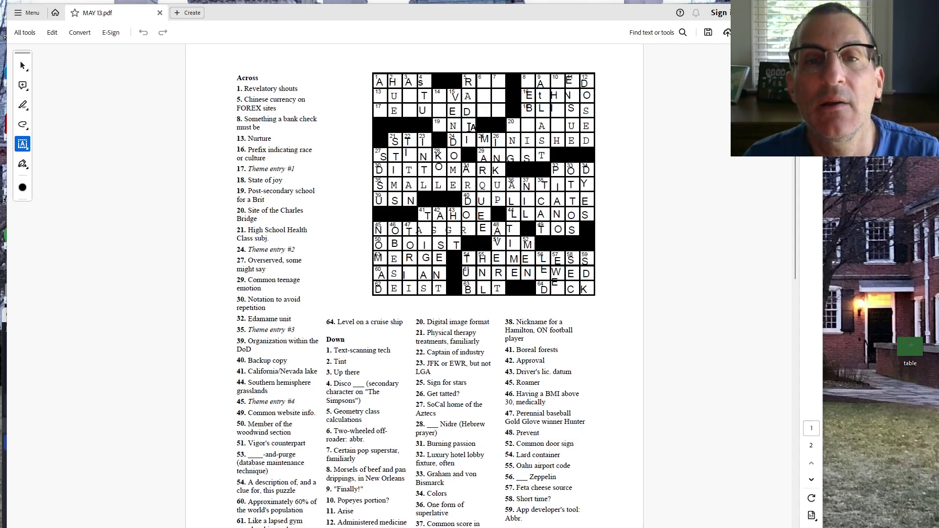
pyautogui.click(474, 130)
pyautogui.write('I')
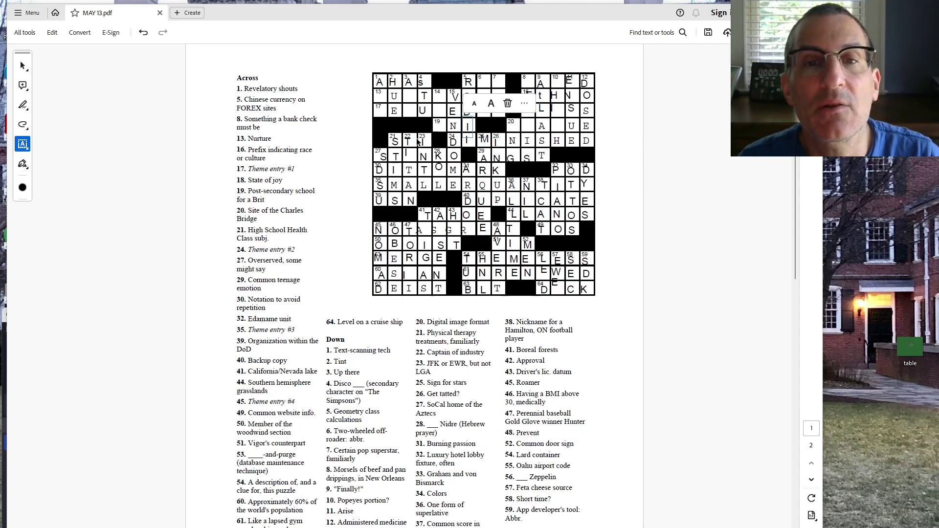
pyautogui.click(439, 127)
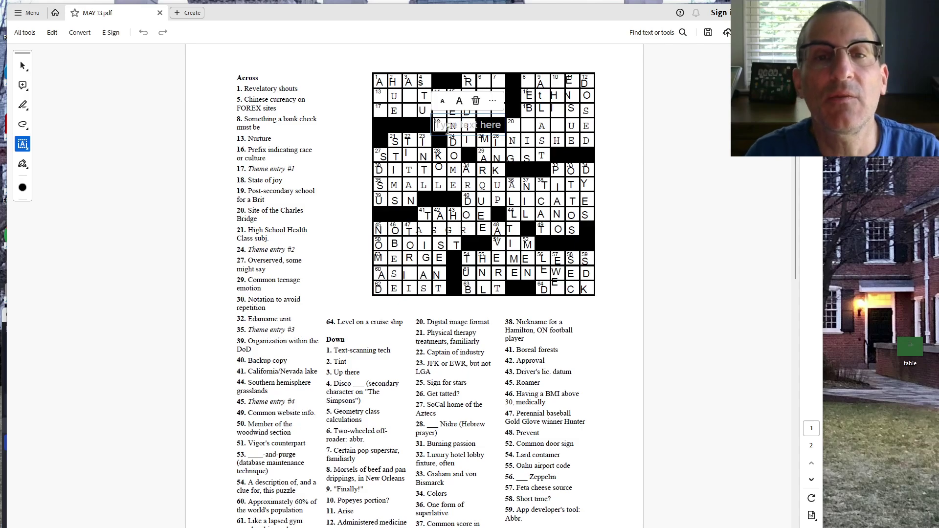
pyautogui.write('U')
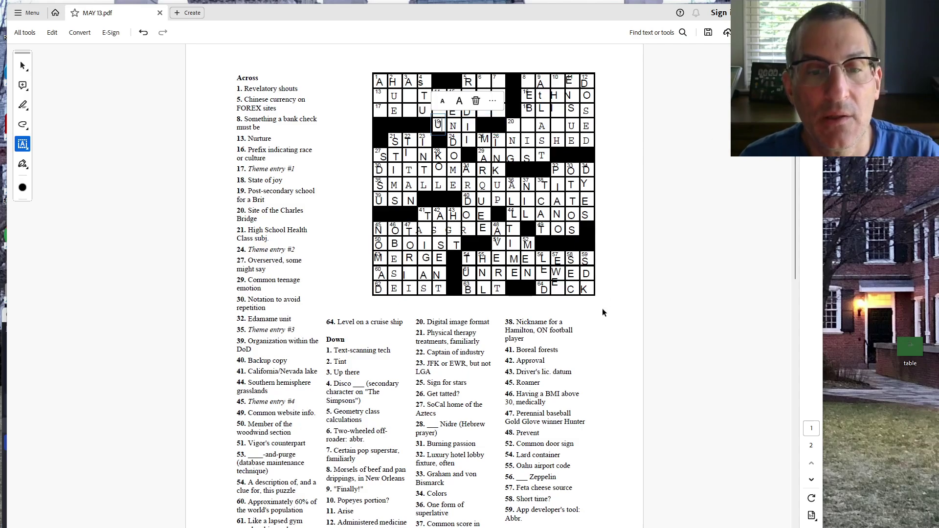
pyautogui.click(645, 379)
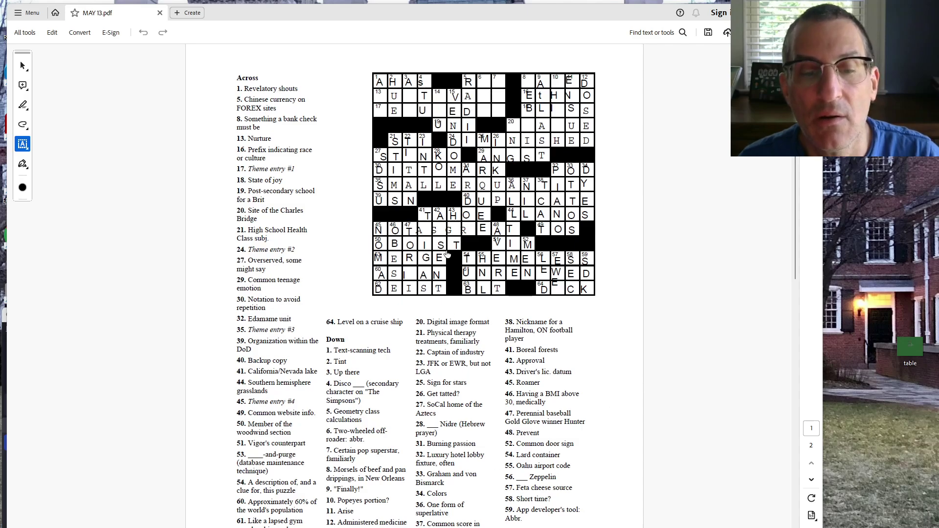
pyautogui.click(443, 98)
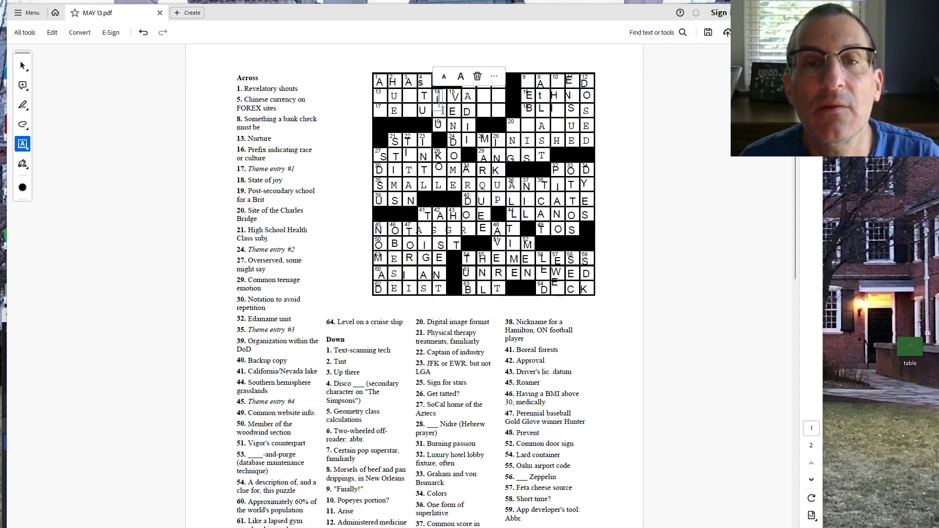
pyautogui.write('C')
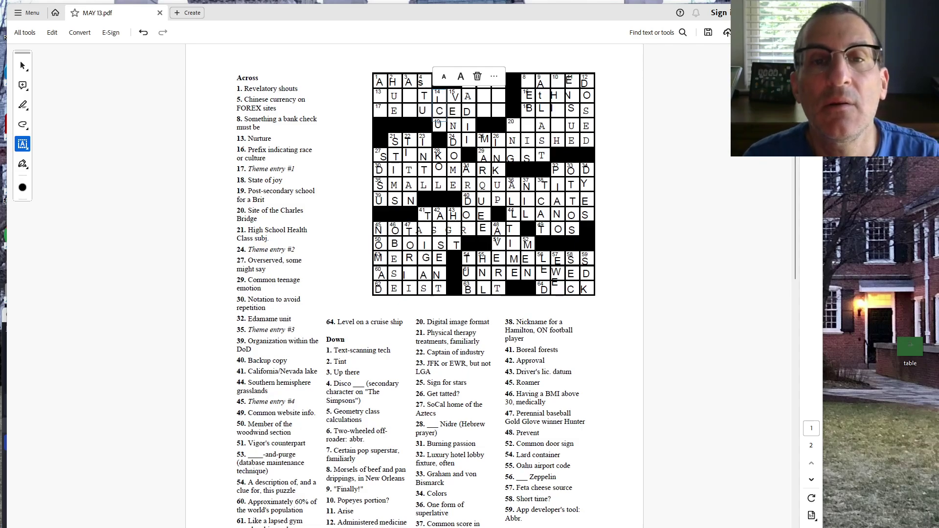
pyautogui.click(627, 194)
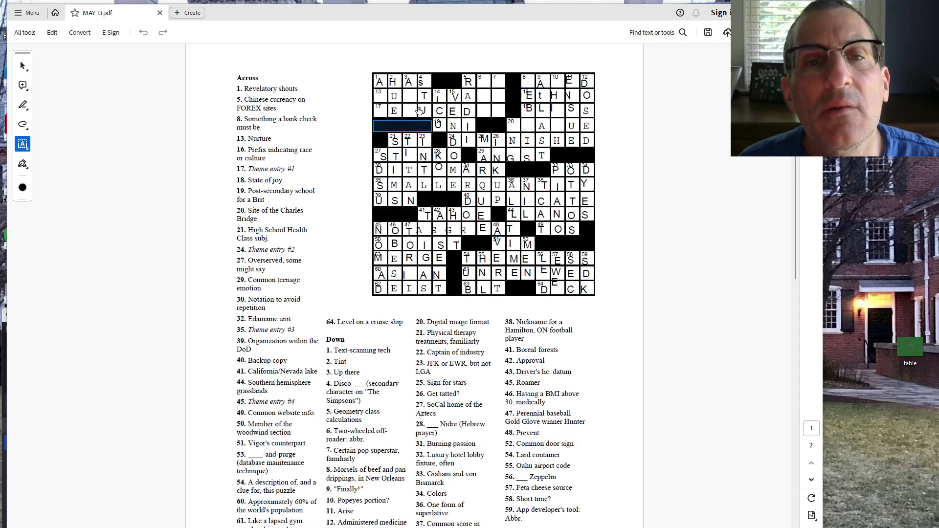
# Step: Type the missing 13-Across letters so the row reads CULTIVATE
pyautogui.press('Tab')
pyautogui.click(382, 97)
pyautogui.write('C')
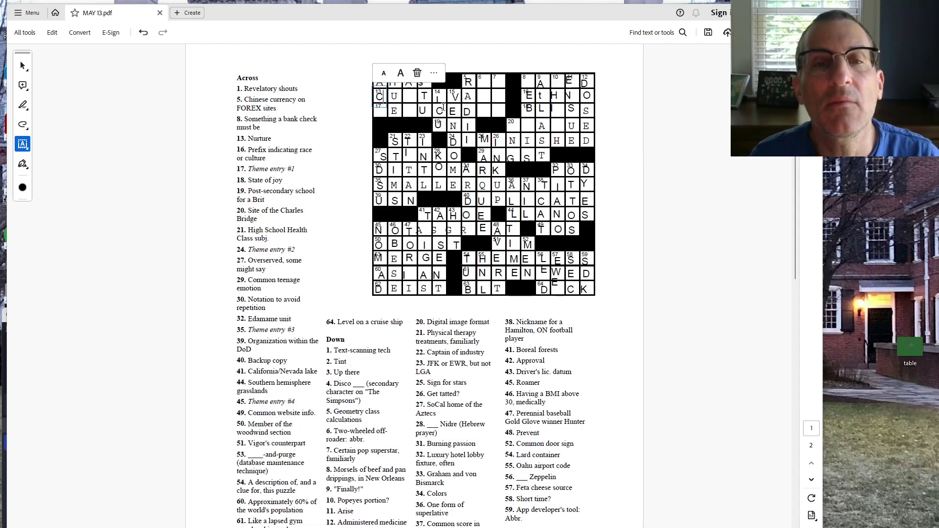
pyautogui.write(' U')
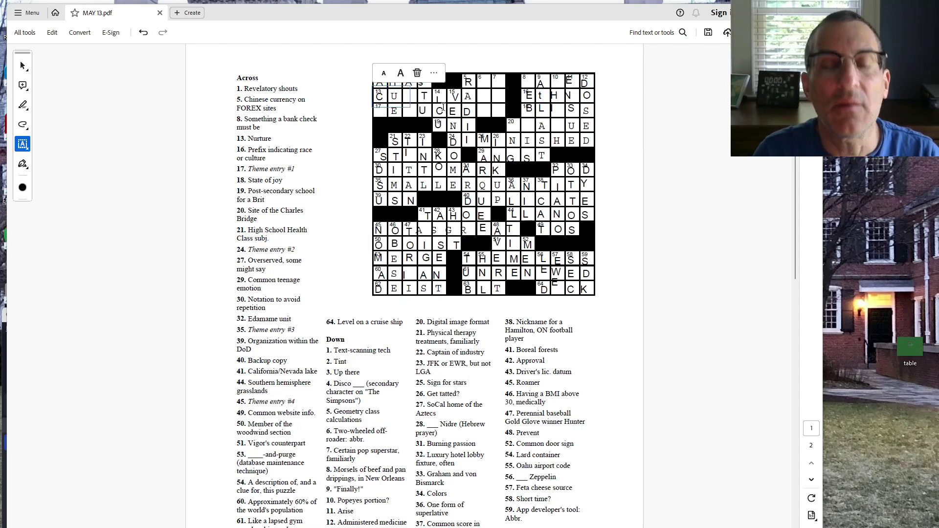
pyautogui.write('LT')
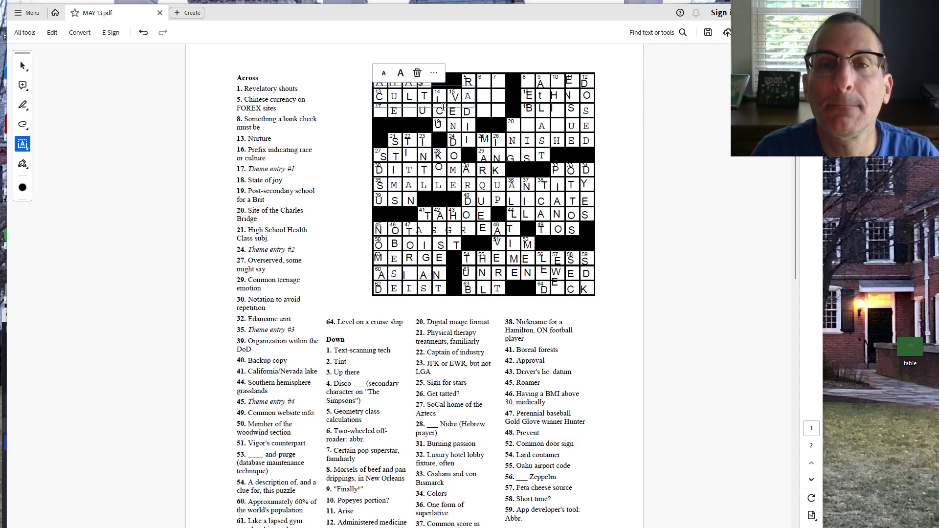
pyautogui.write('E')
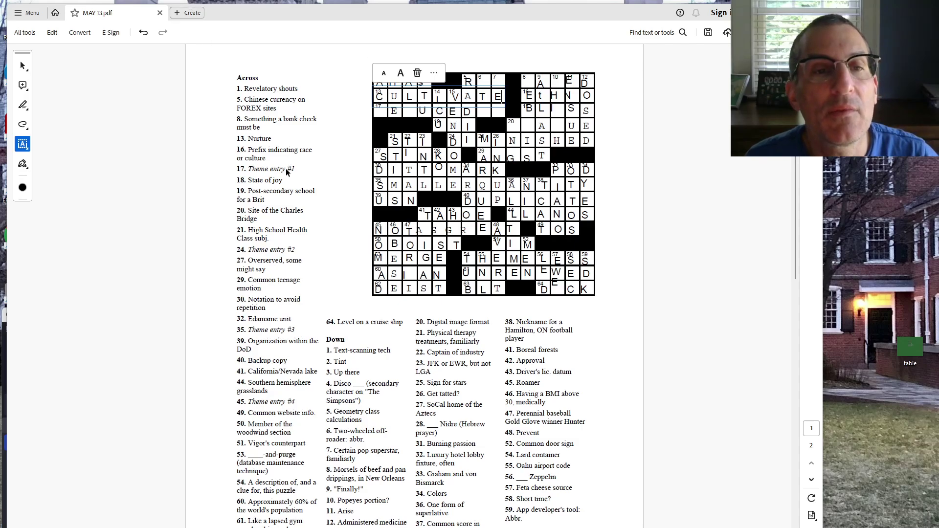
pyautogui.press('Escape')
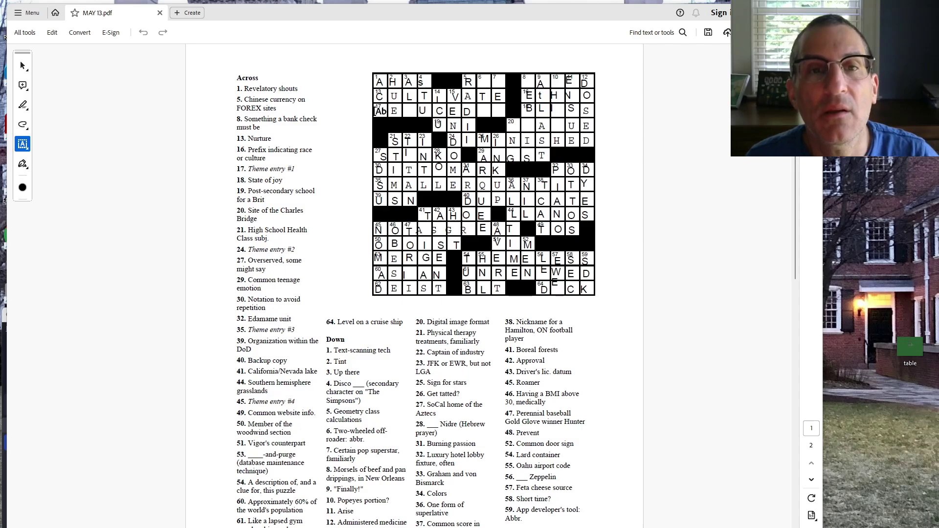
# Step: Add R and D to the empty 17-Across squares to complete REDUCED
pyautogui.click(384, 80)
pyautogui.write('O')
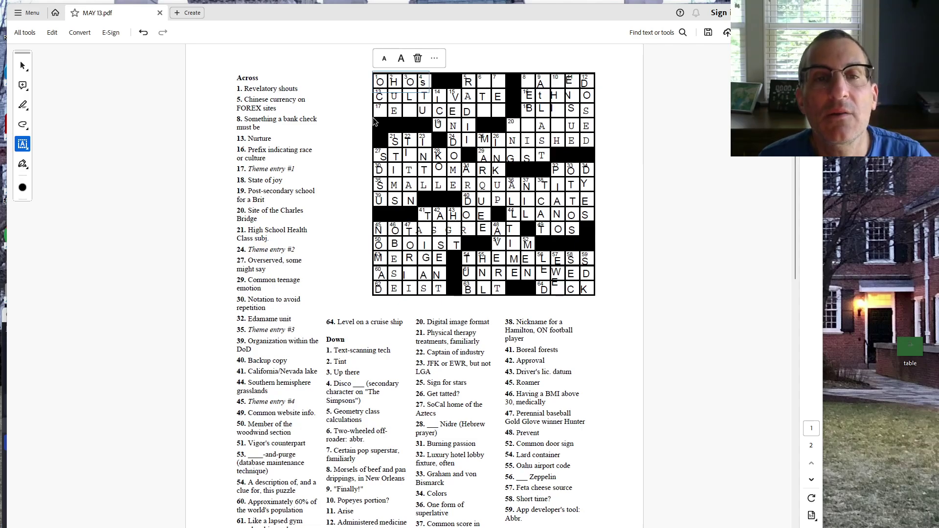
pyautogui.write('R')
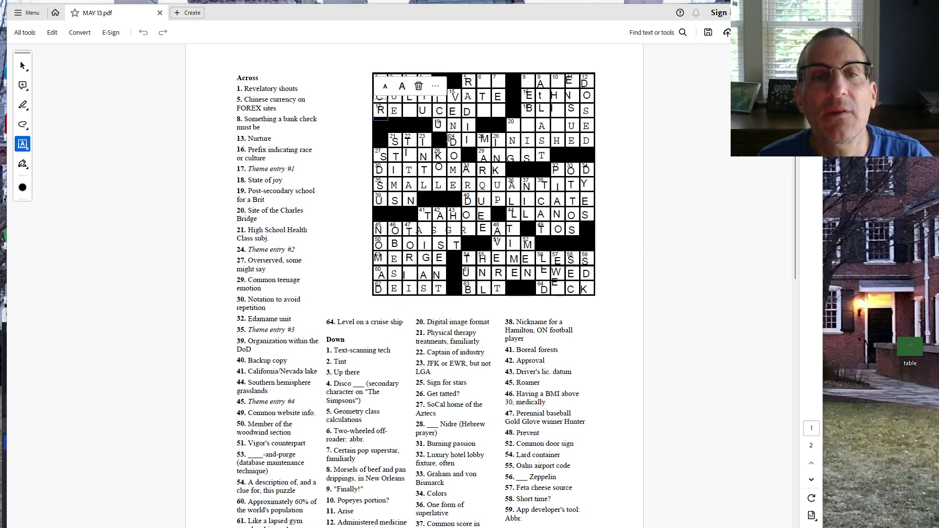
pyautogui.click(410, 111)
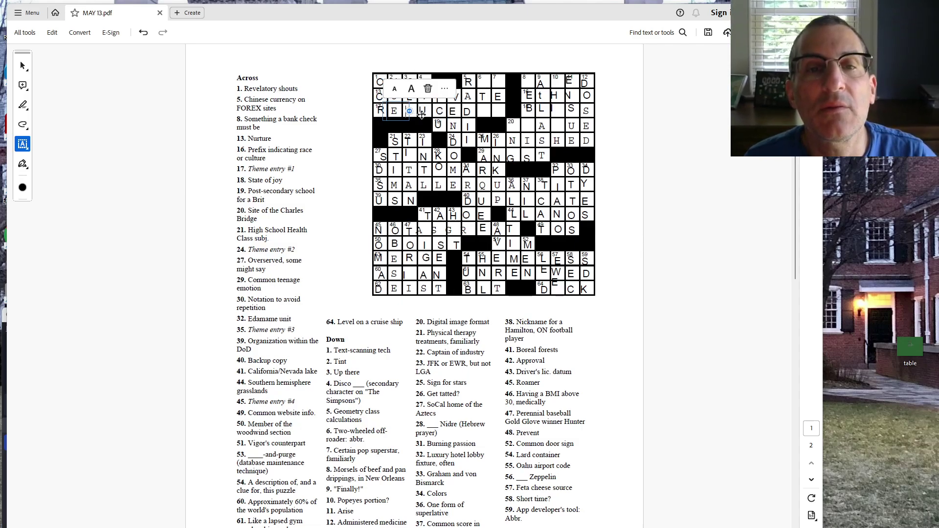
pyautogui.write('D')
pyautogui.click(650, 116)
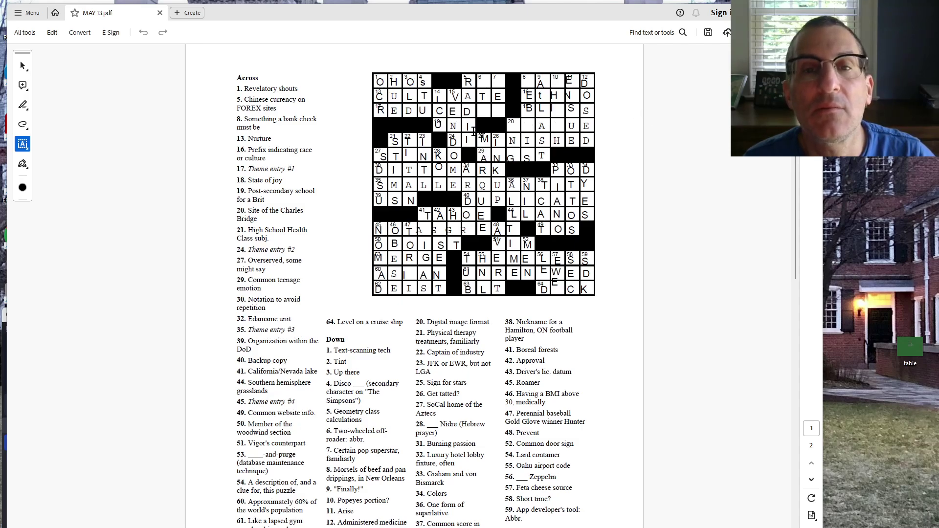
pyautogui.click(404, 126)
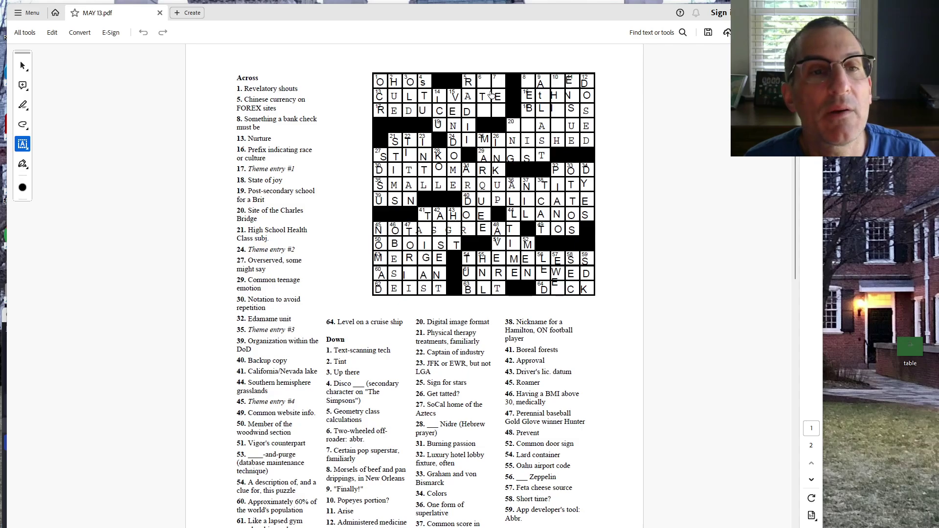
pyautogui.write('AP')
# Step: Correct 5 Across to RMB, then add B and Y after REDUCED to spell REDUCEDBY
pyautogui.press('BackSpace')
pyautogui.press('BackSpace')
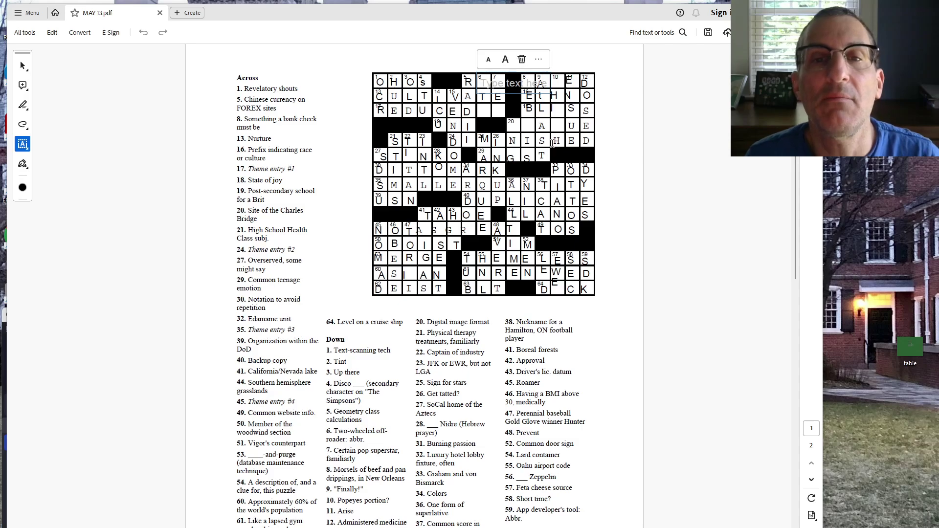
pyautogui.write('M')
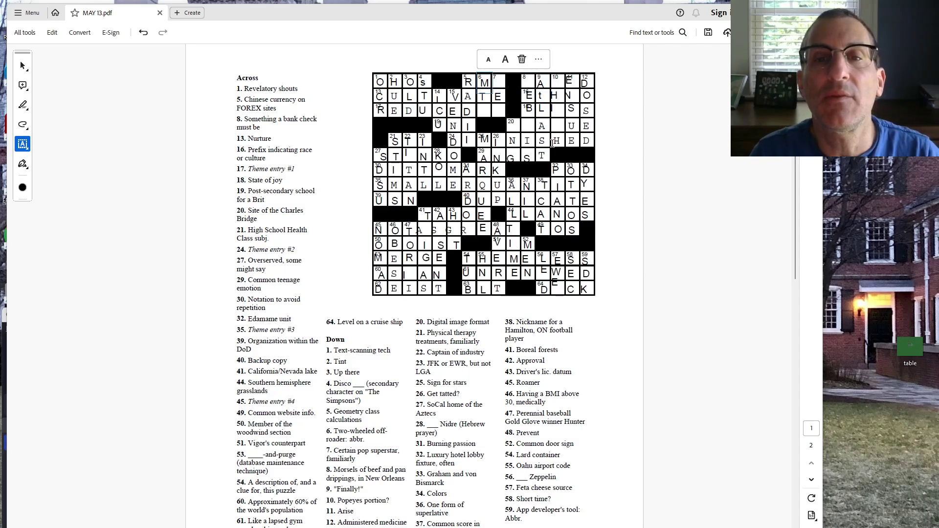
pyautogui.write('B')
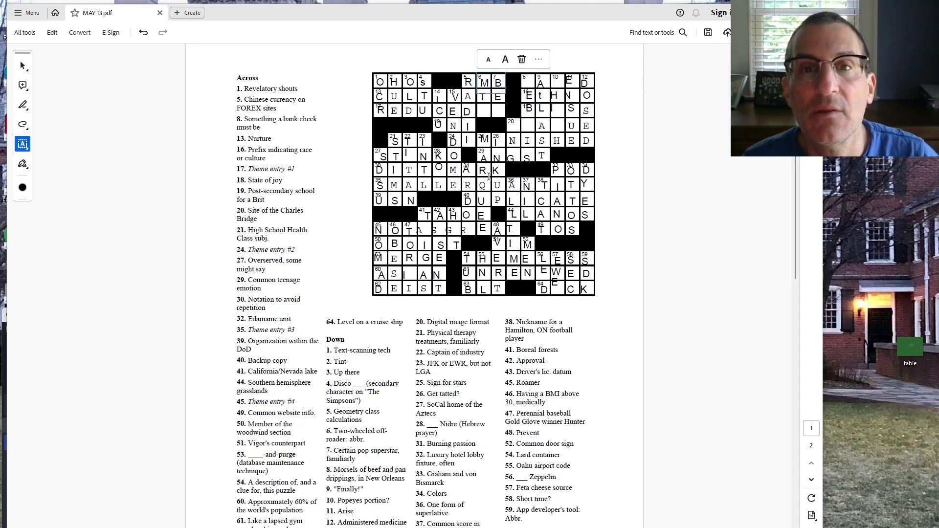
pyautogui.click(496, 108)
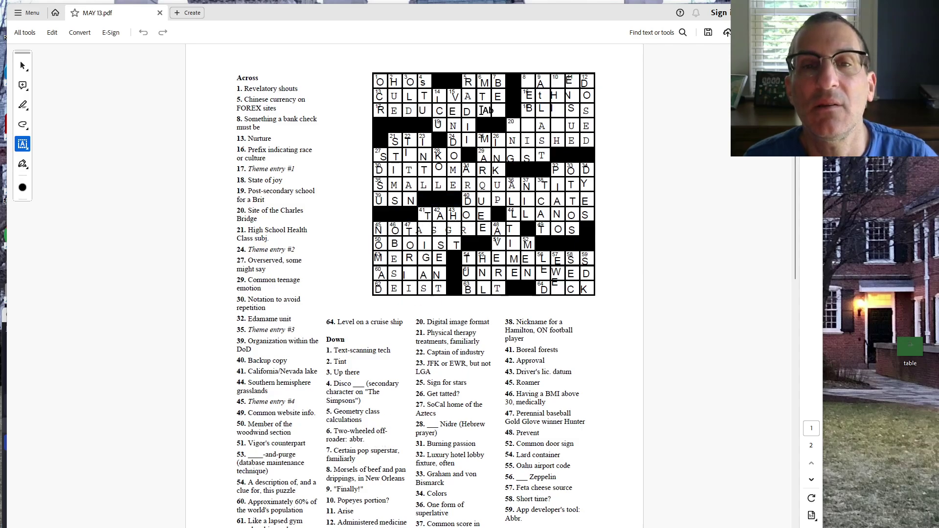
pyautogui.click(489, 110)
pyautogui.write('B')
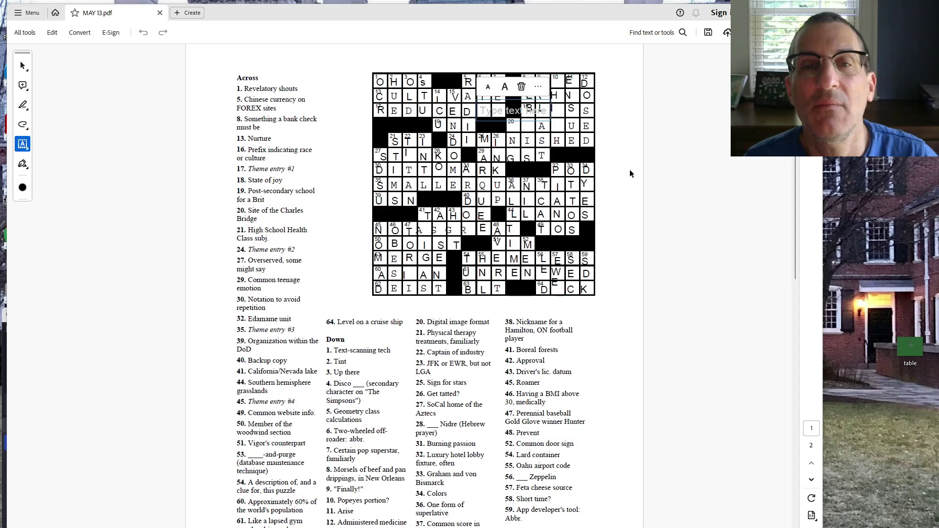
pyautogui.click(498, 115)
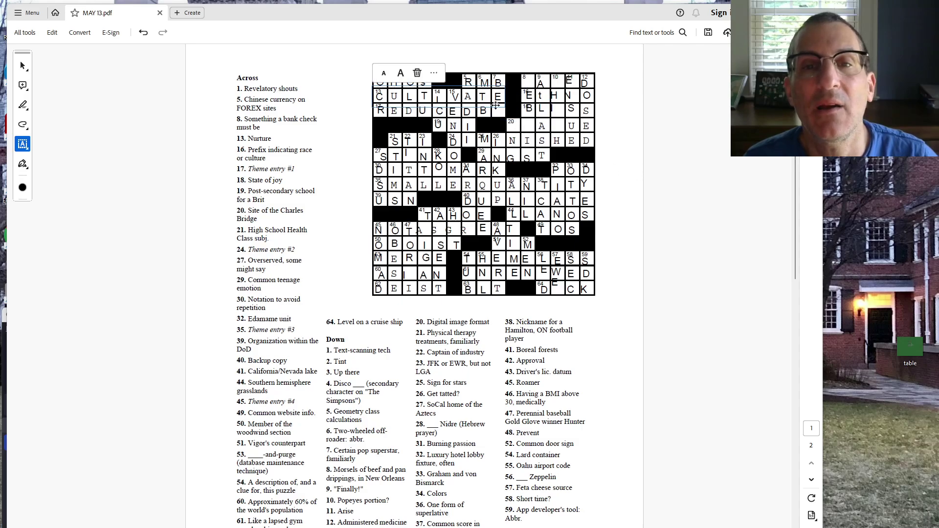
pyautogui.click(499, 112)
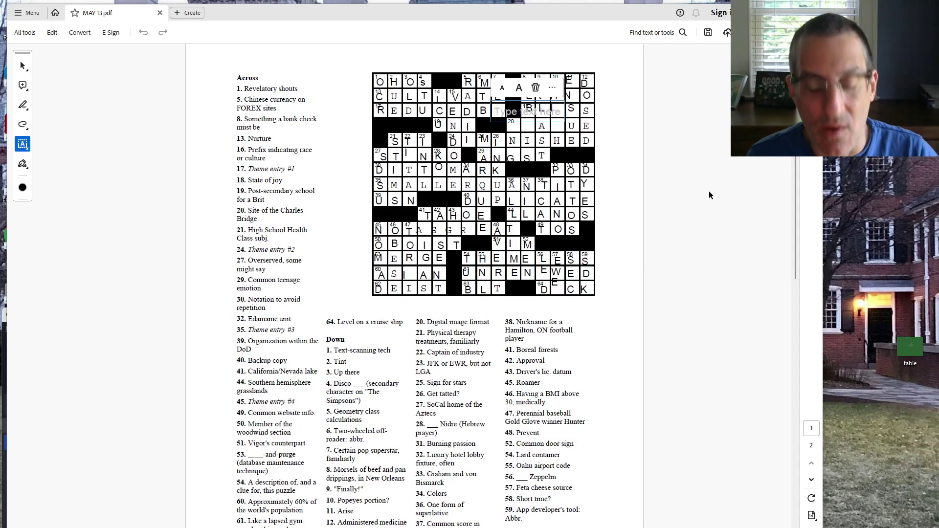
pyautogui.write('Y')
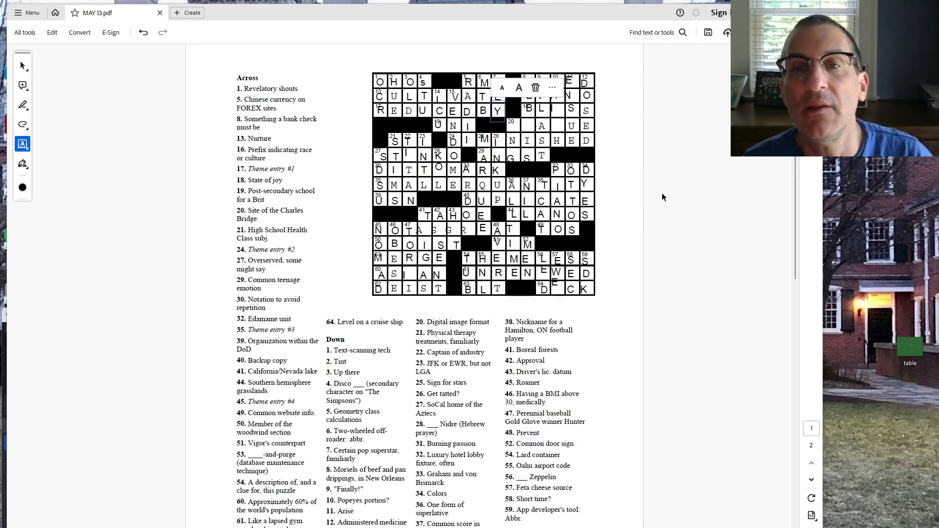
pyautogui.click(700, 209)
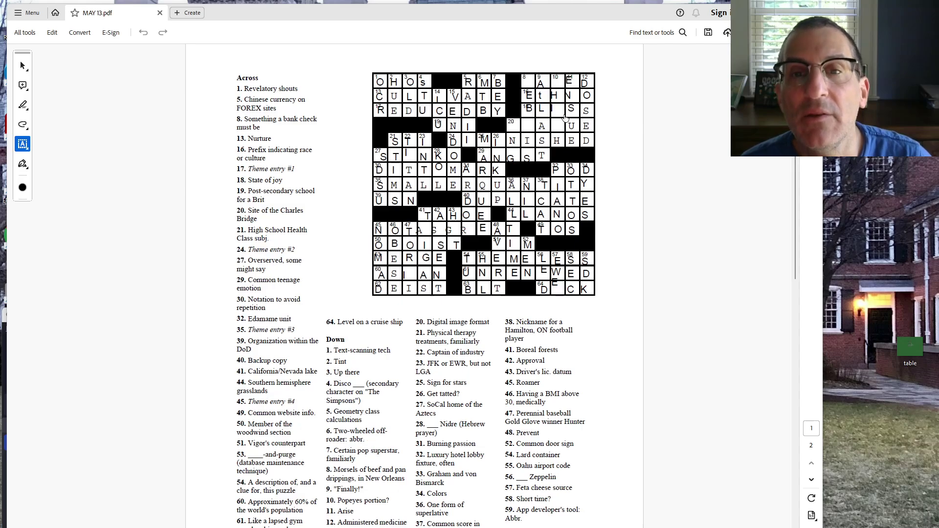
pyautogui.write('T')
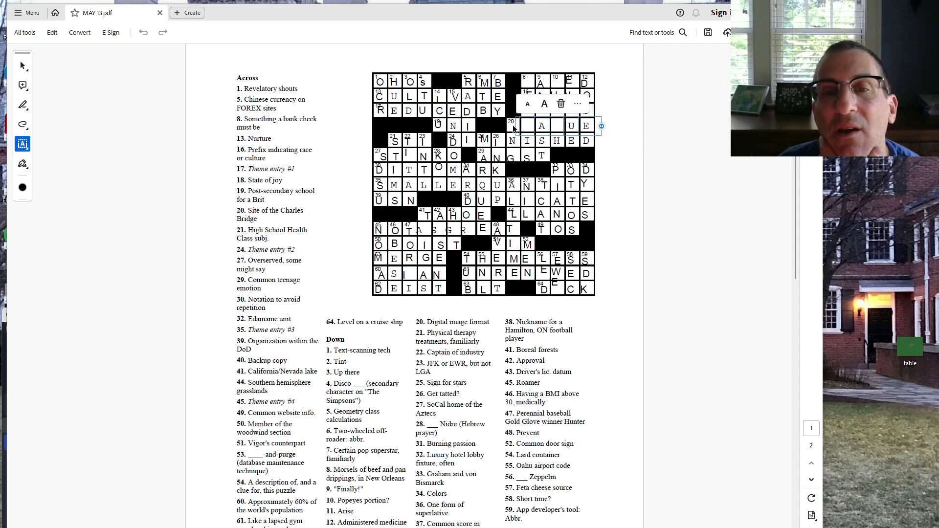
# Step: Fill 20 Across with PRAGUE, deleting its extra letter, and finish 8 Across as DATED
pyautogui.click(513, 129)
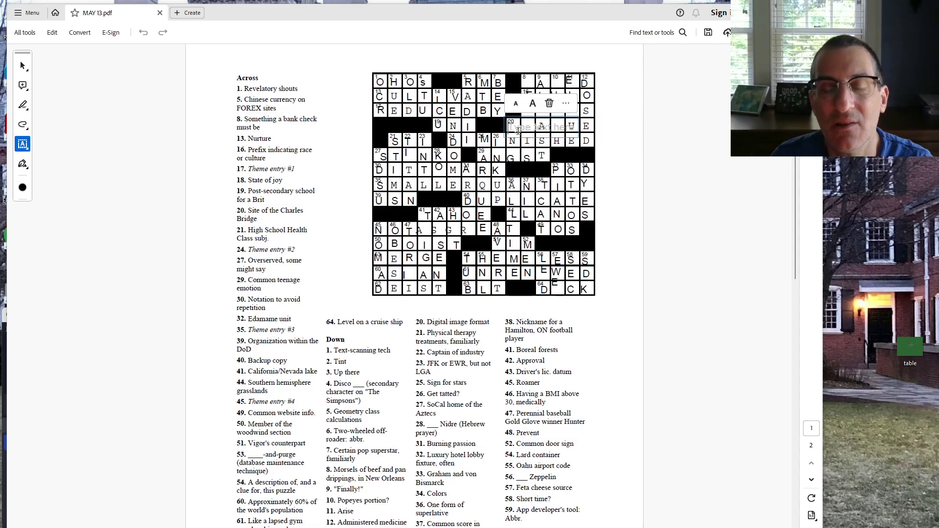
pyautogui.write('P')
pyautogui.click(717, 153)
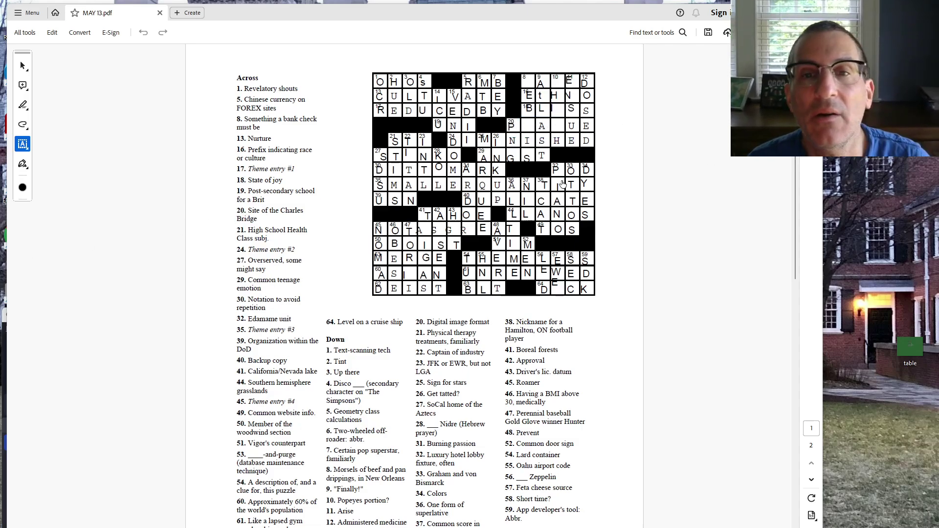
pyautogui.moveTo(554, 156); pyautogui.dragTo(594, 156)
pyautogui.click(516, 129)
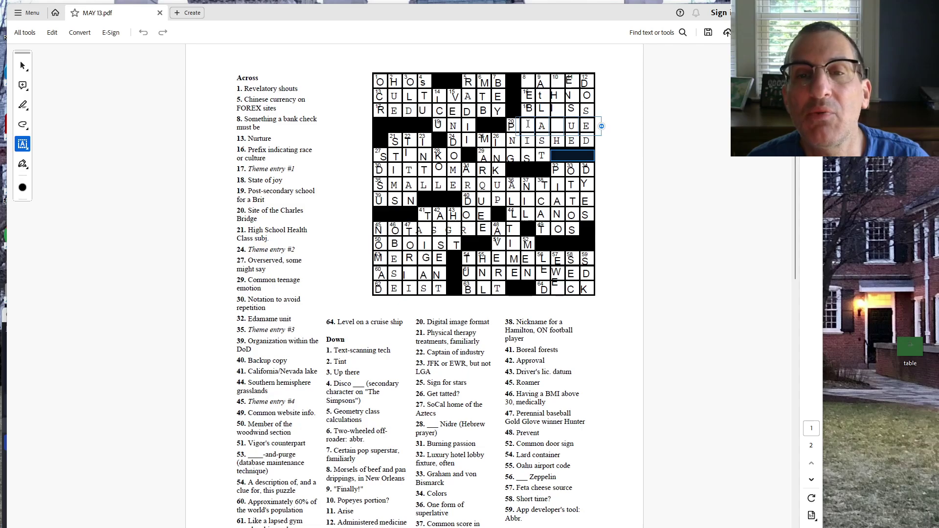
pyautogui.write('R')
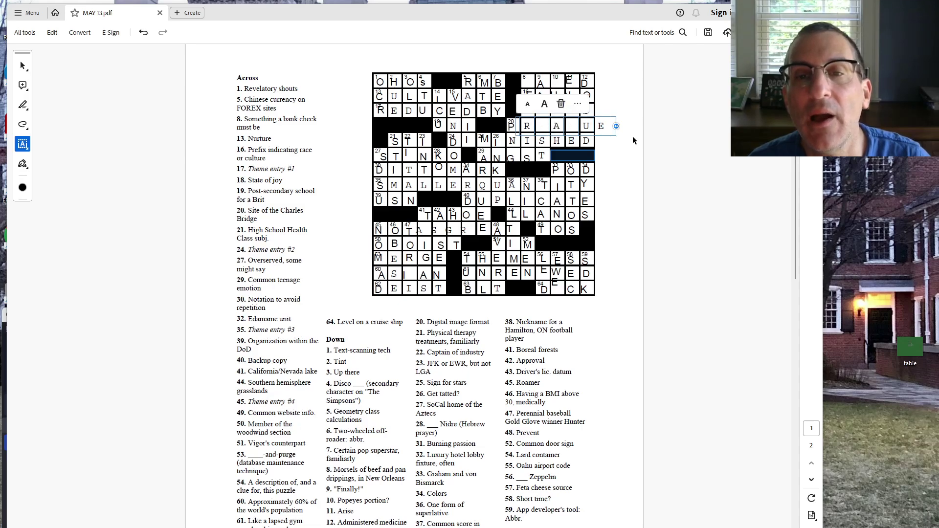
pyautogui.press('Delete')
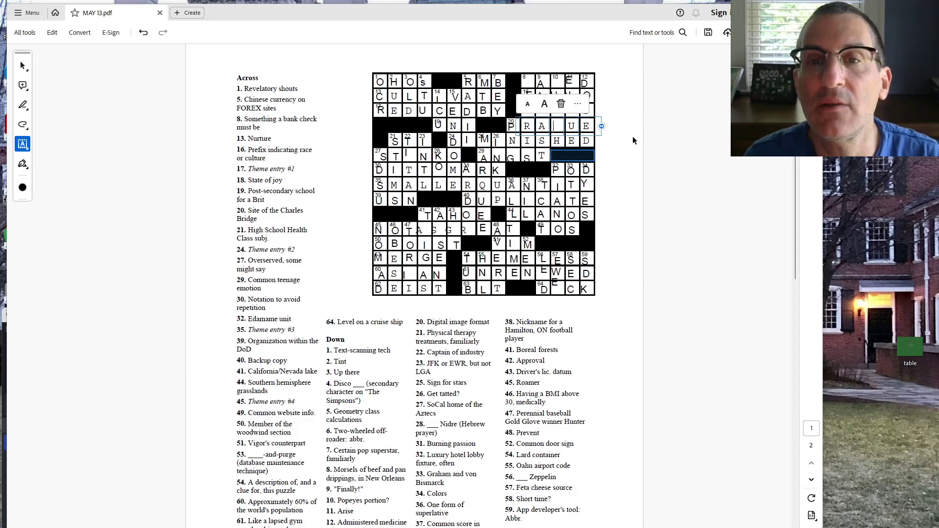
pyautogui.write('G')
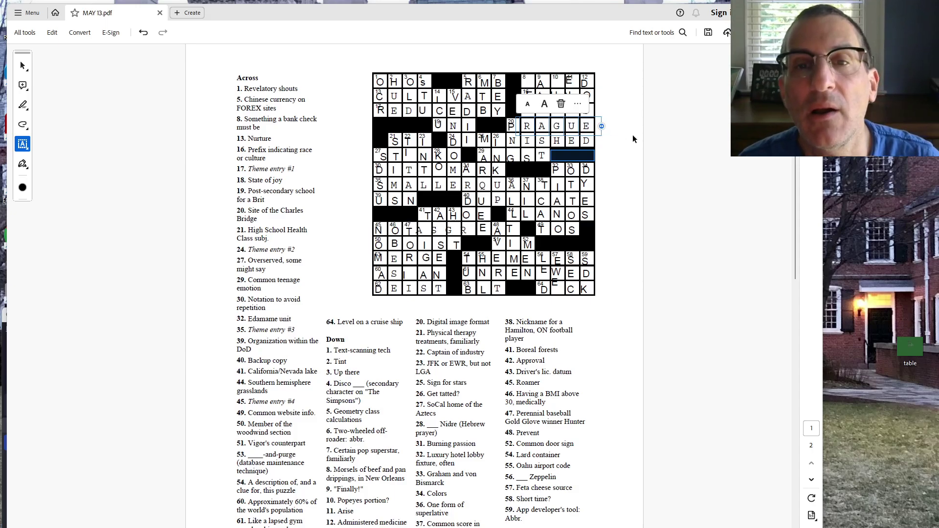
pyautogui.click(633, 135)
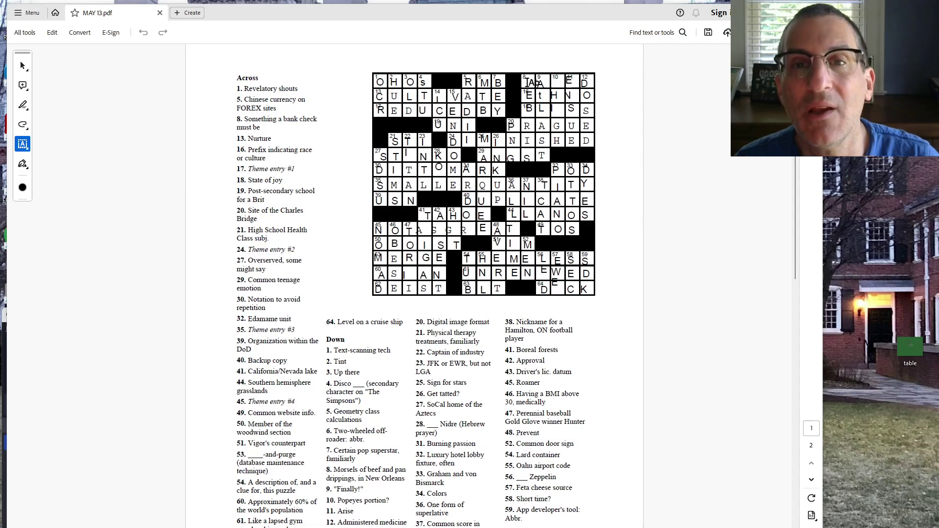
pyautogui.write('DA')
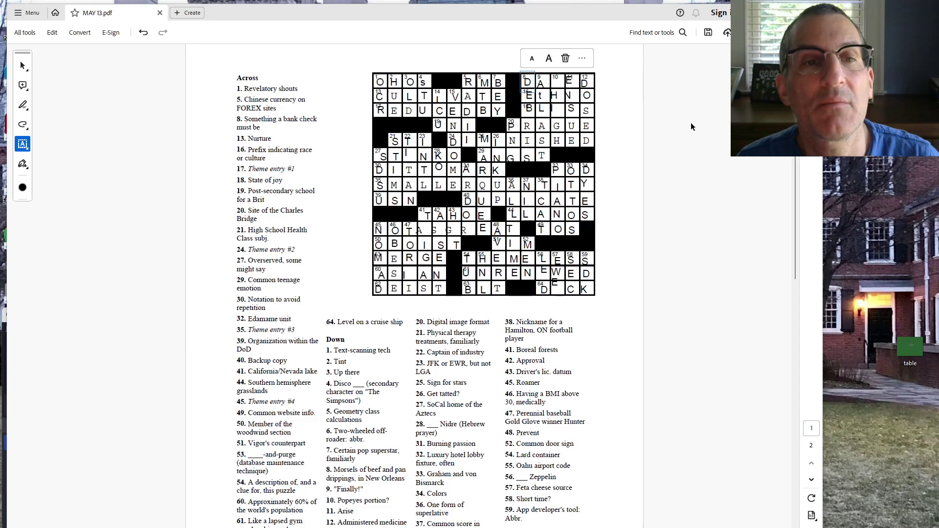
pyautogui.click(564, 84)
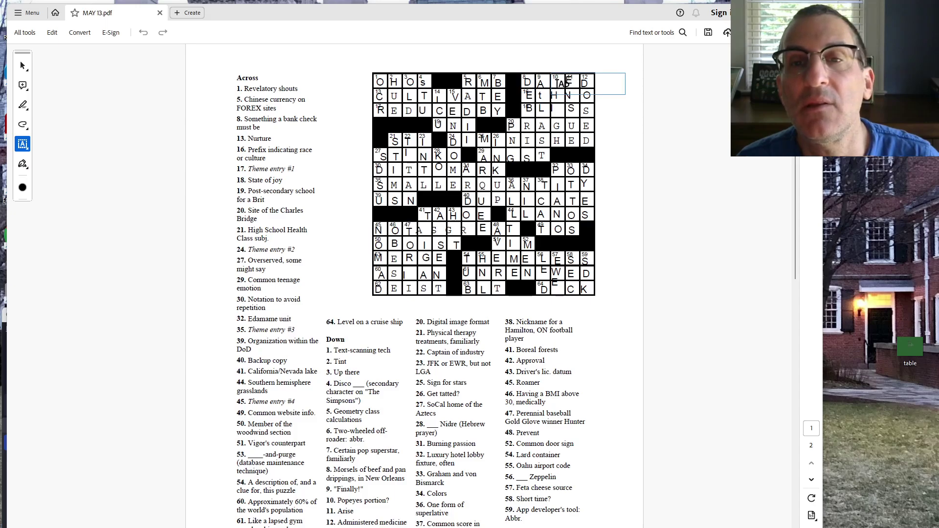
pyautogui.write('E')
pyautogui.click(686, 124)
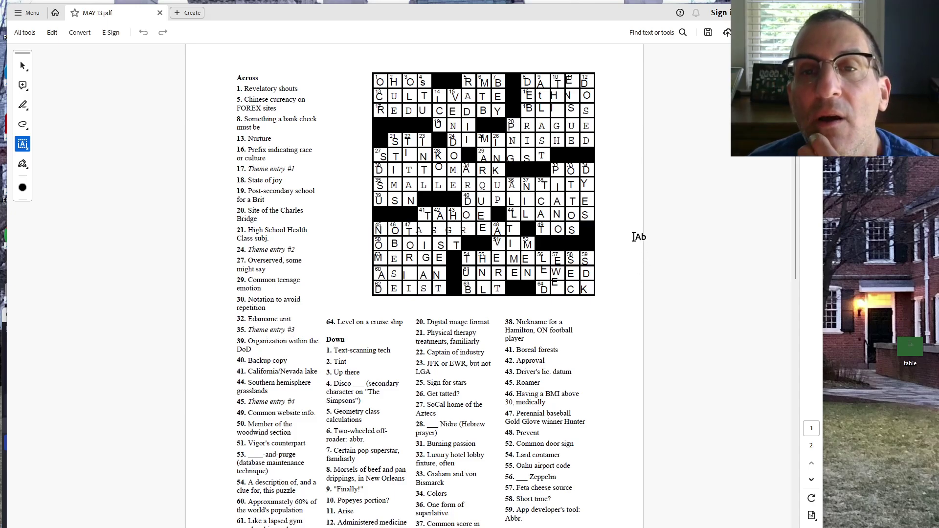
pyautogui.click(573, 155)
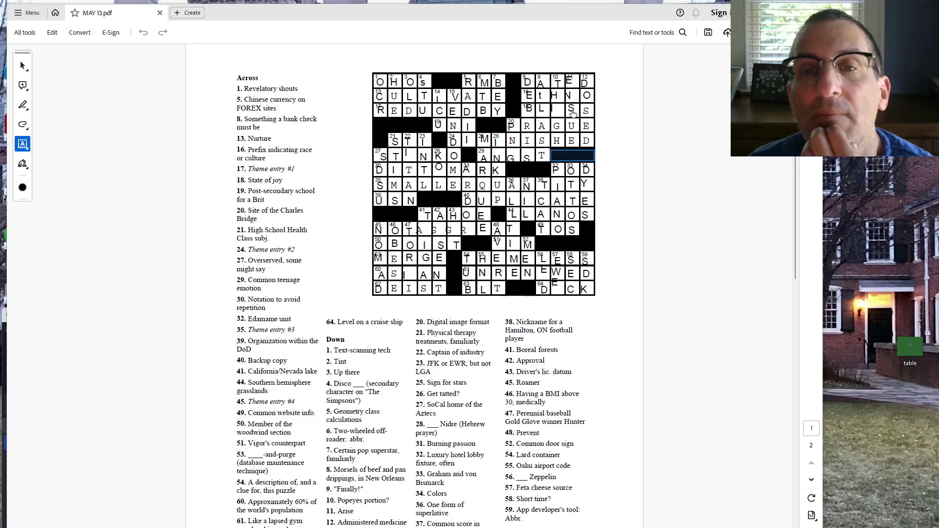
pyautogui.click(548, 88)
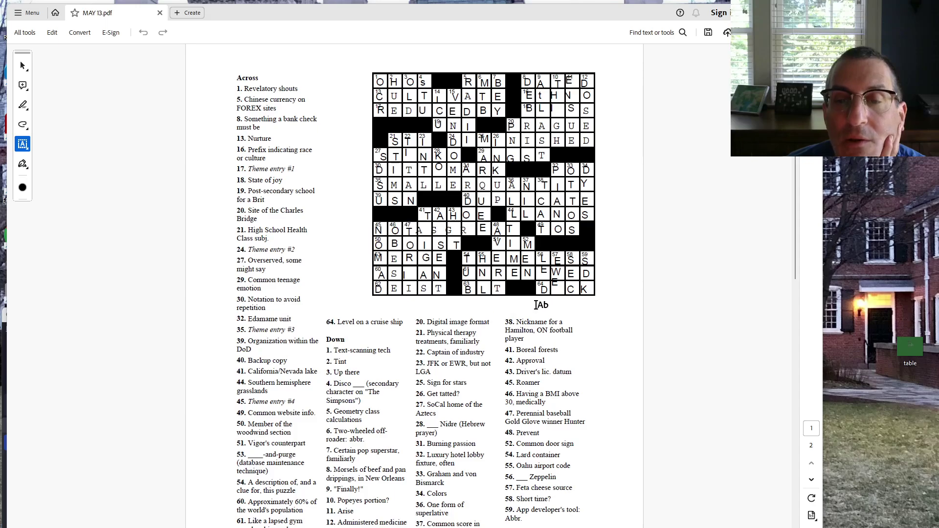
pyautogui.click(521, 288)
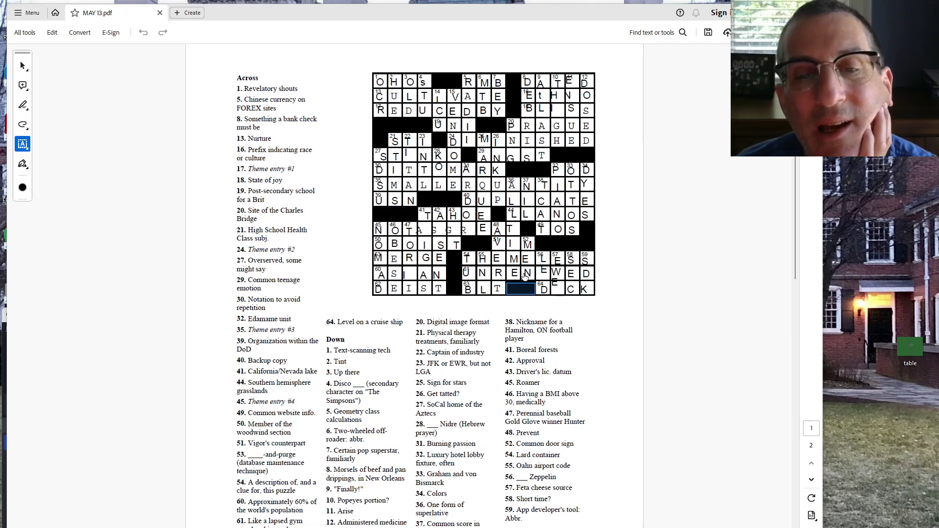
pyautogui.click(455, 338)
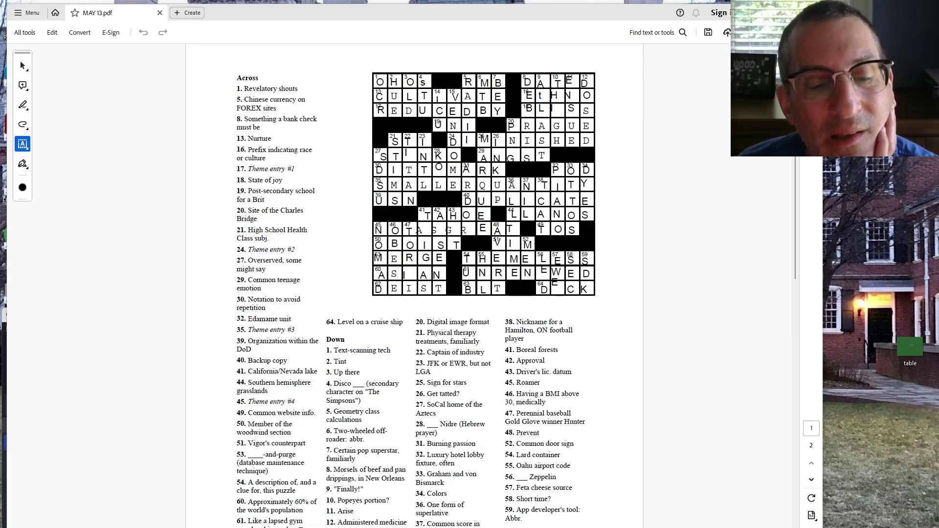